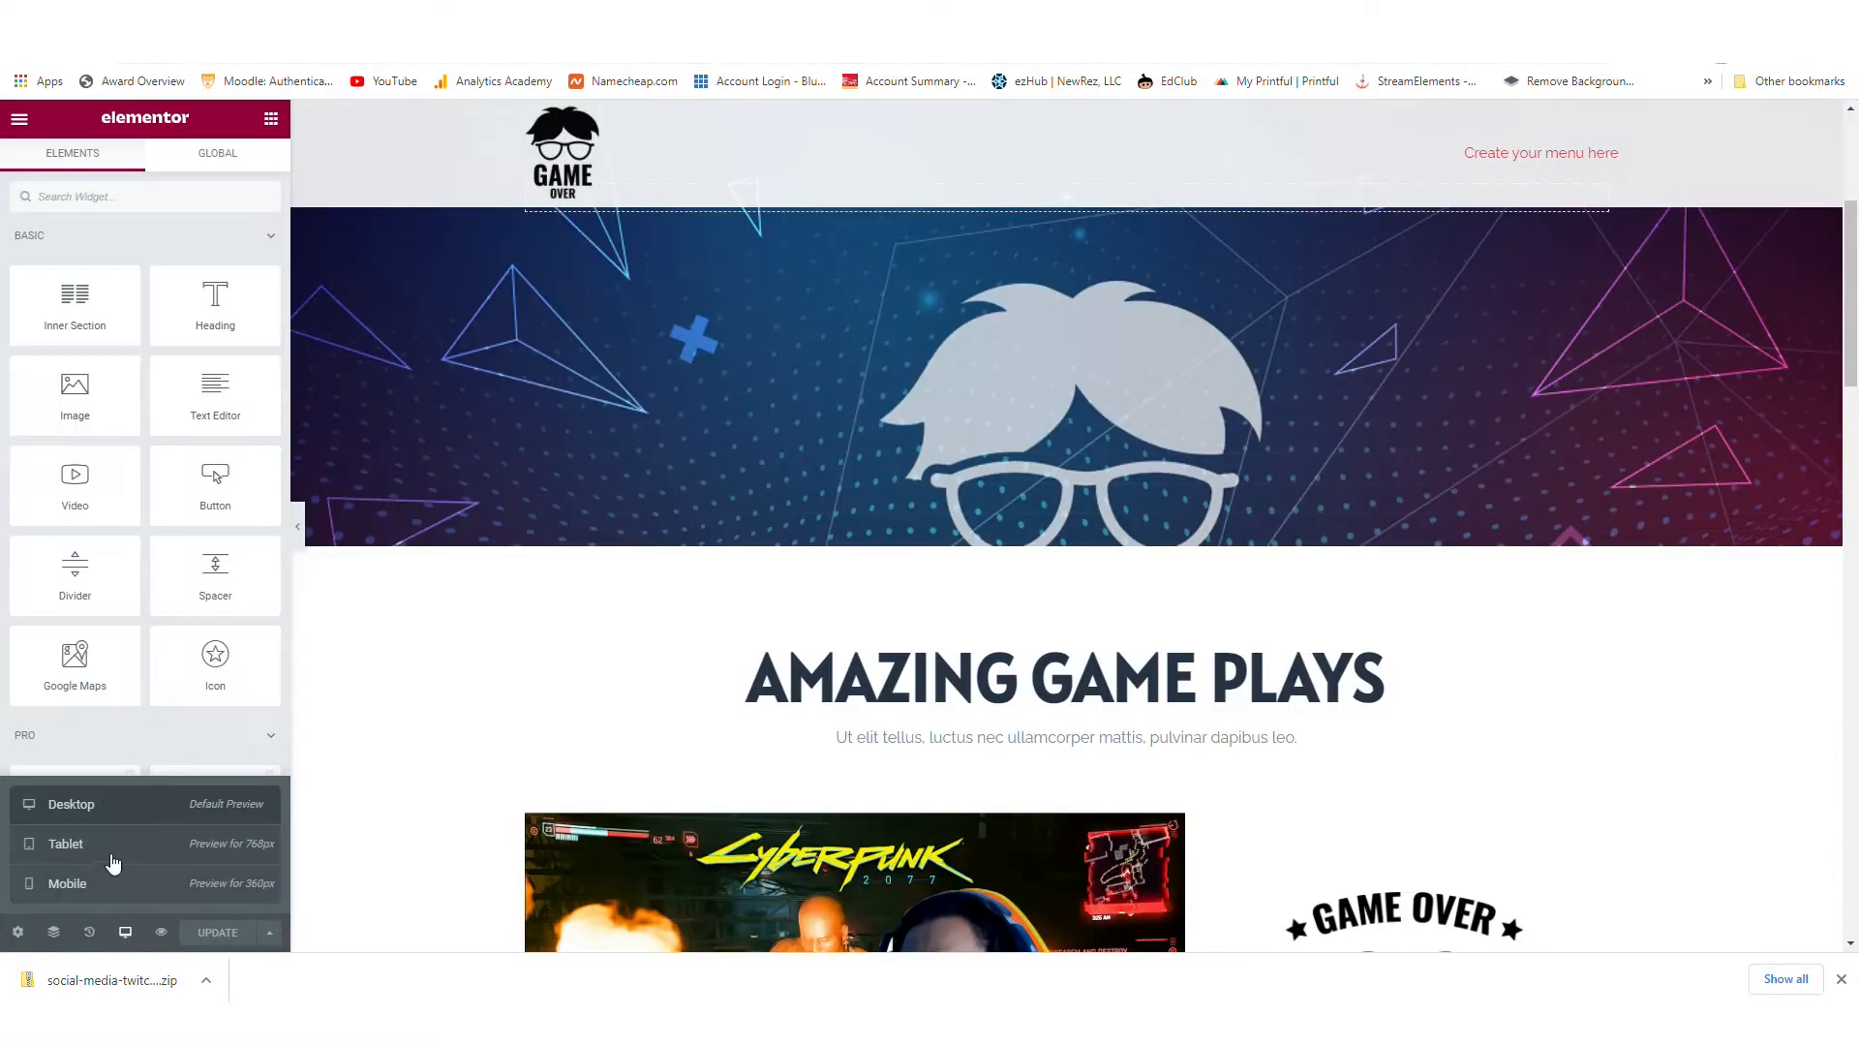
# Check the page's sections in the tablet preview, then return to the desktop preview
pyautogui.click(107, 847)
pyautogui.scroll(-9, 963, 569)
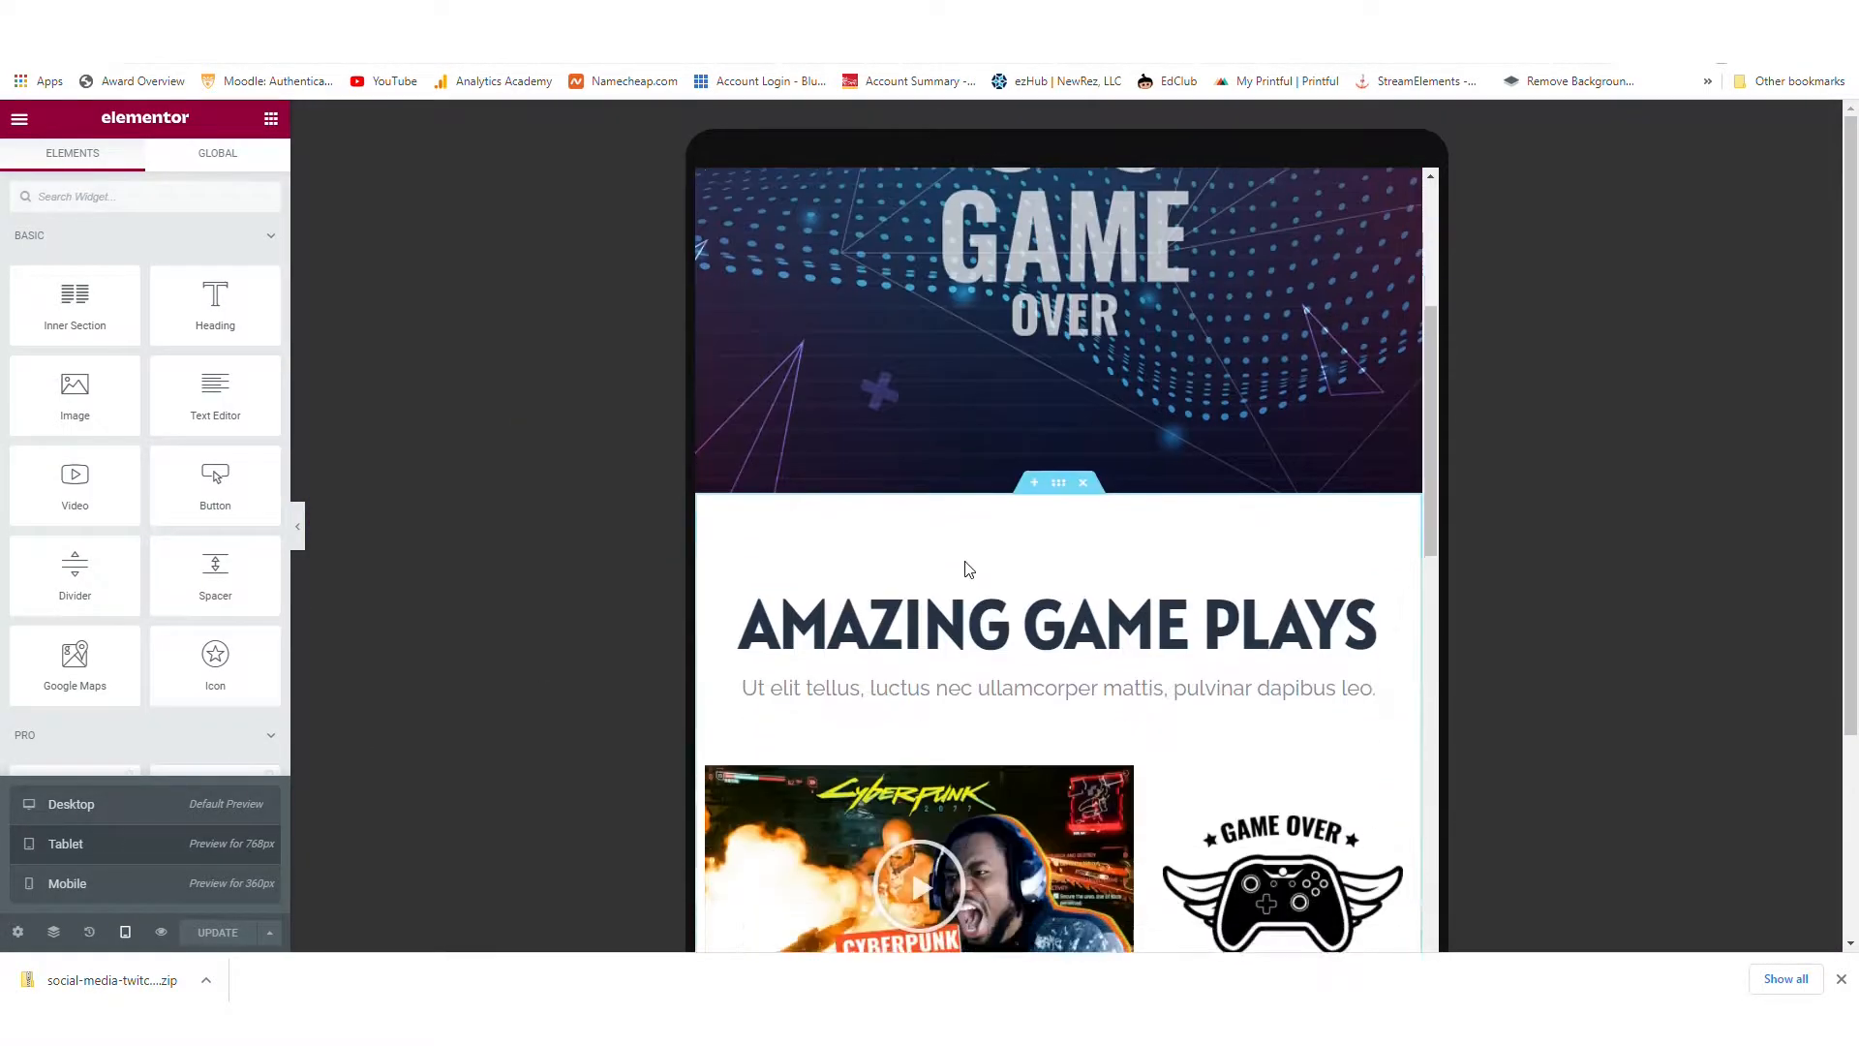
pyautogui.scroll(-12, 862, 542)
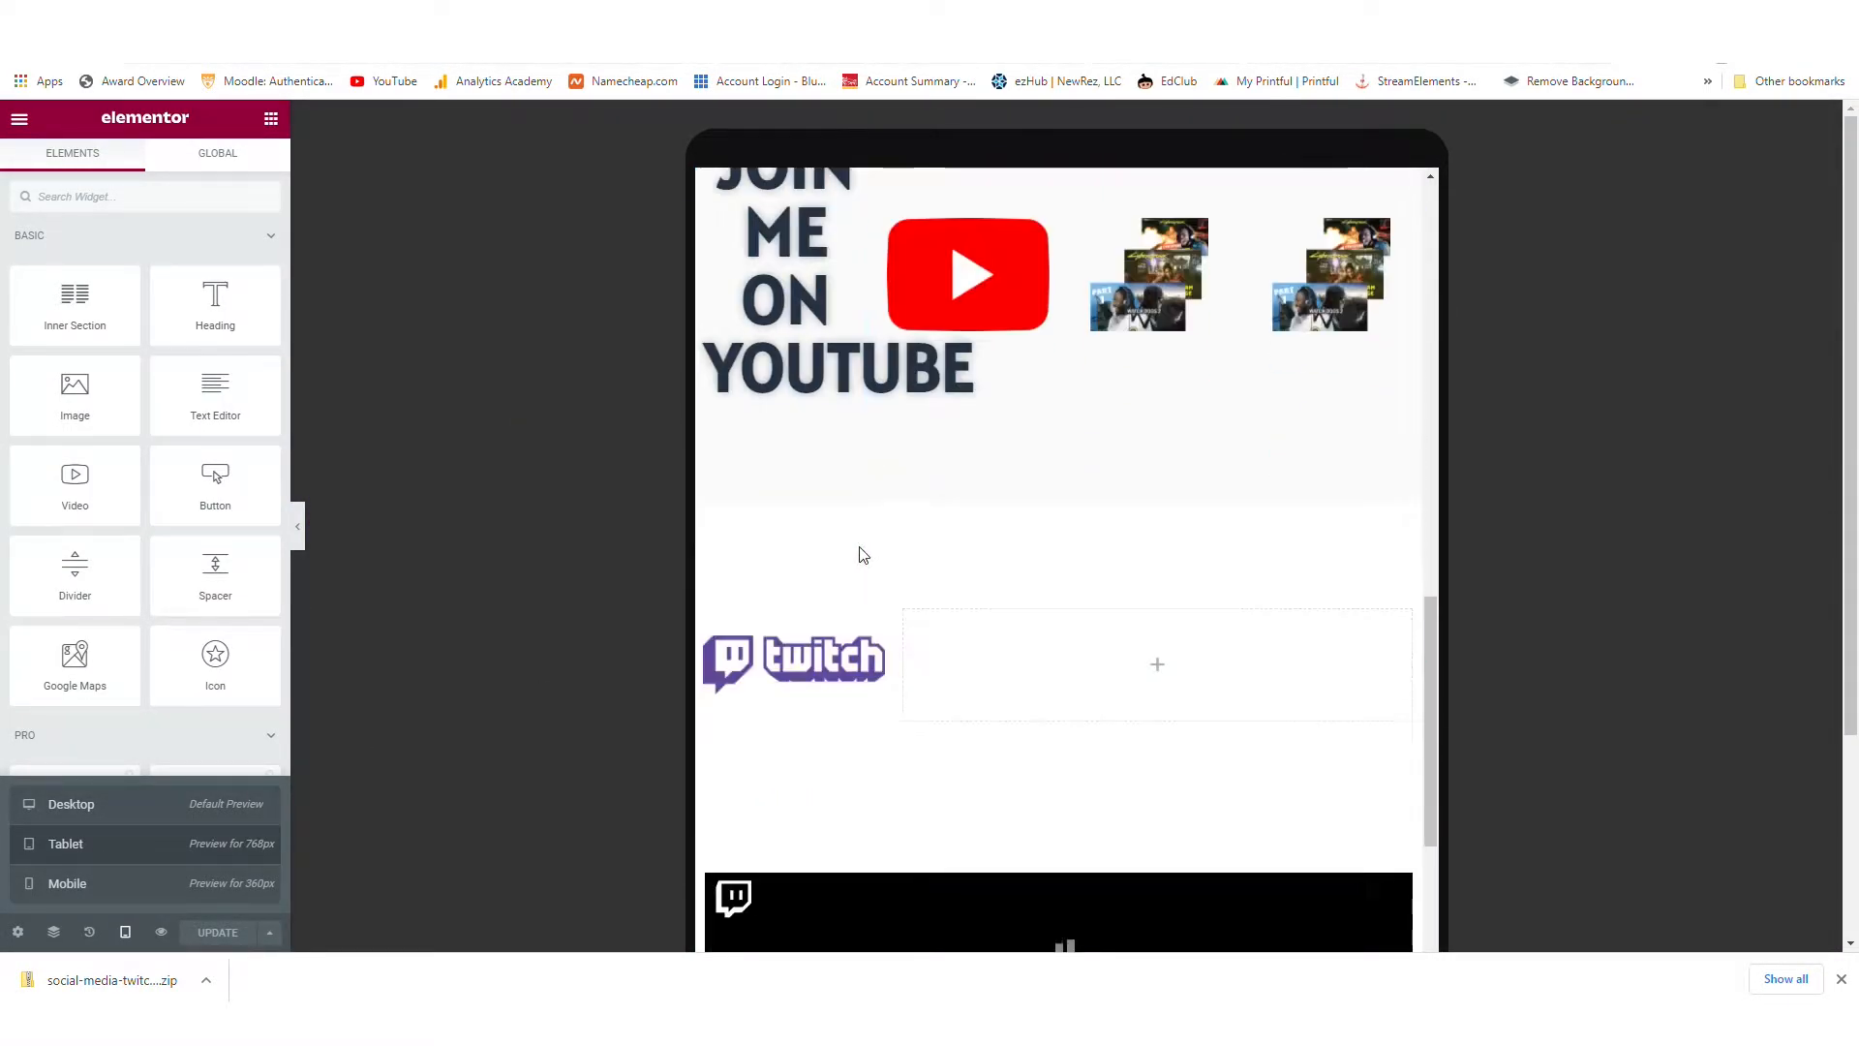
pyautogui.scroll(4, 854, 544)
pyautogui.scroll(8, 854, 544)
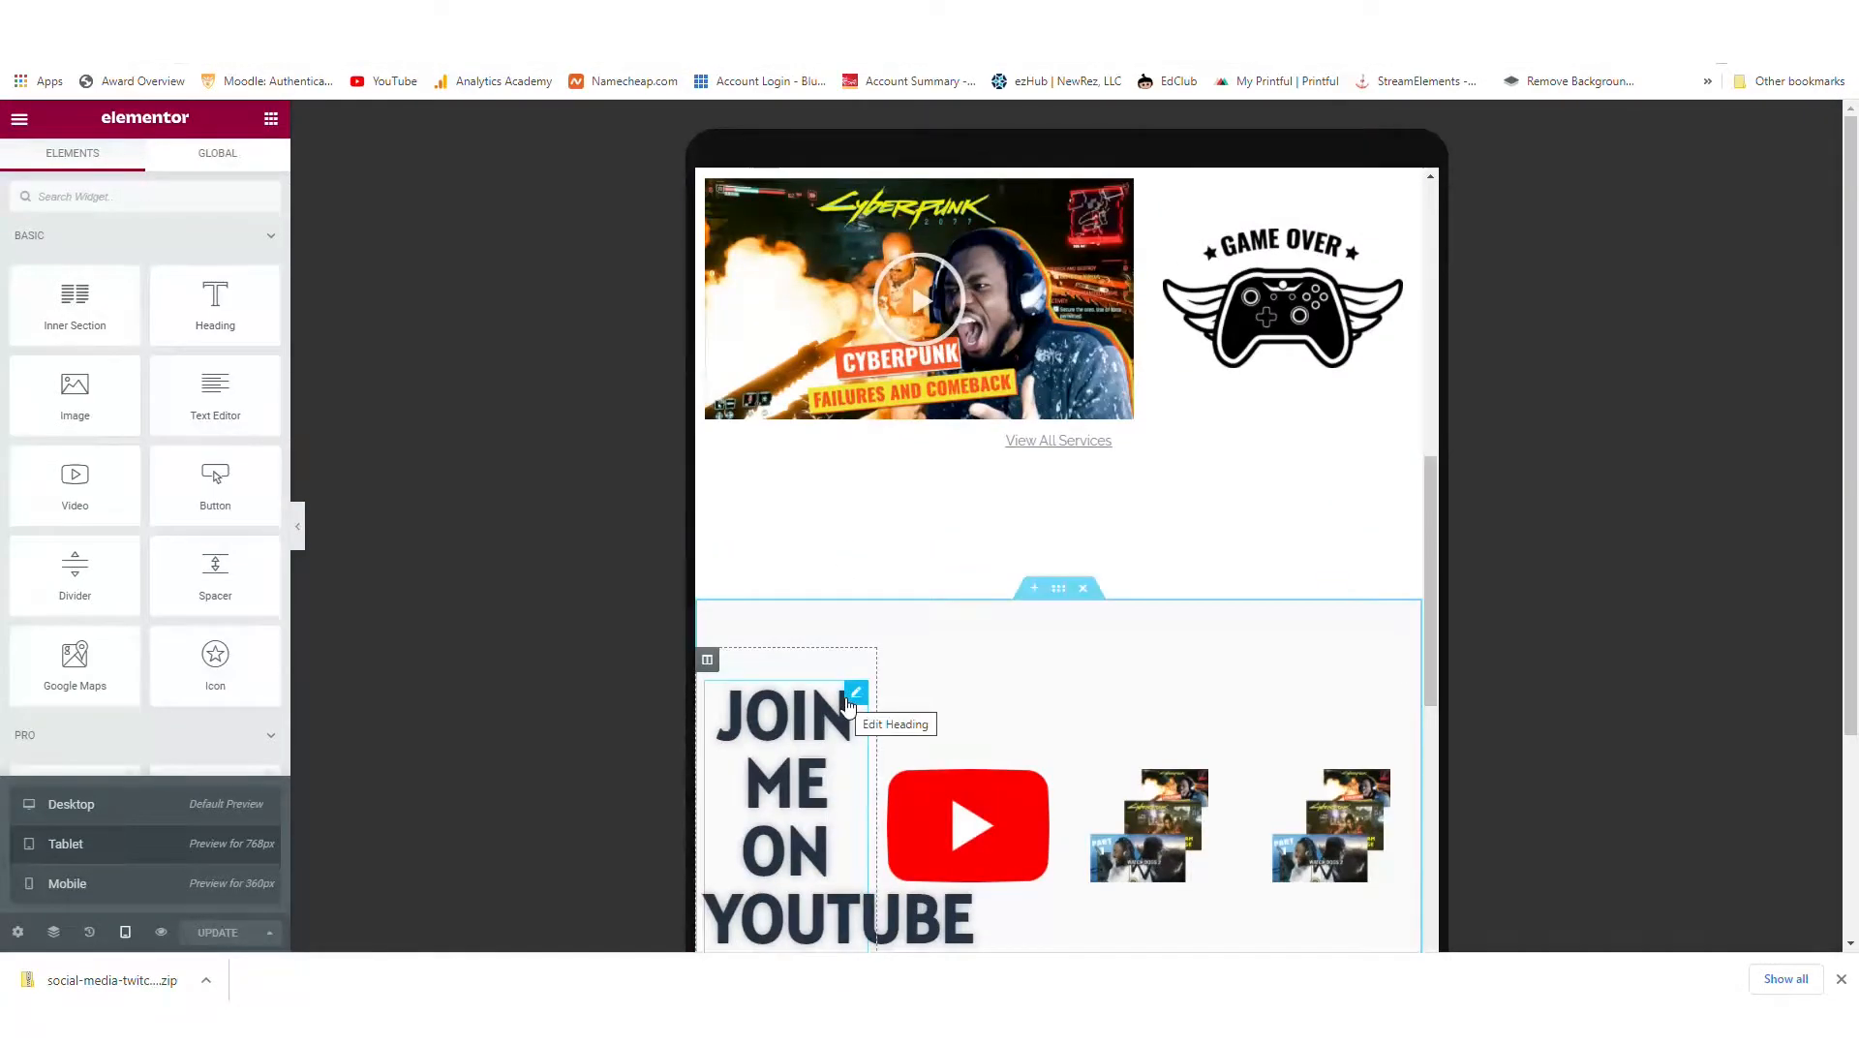
pyautogui.scroll(7, 844, 699)
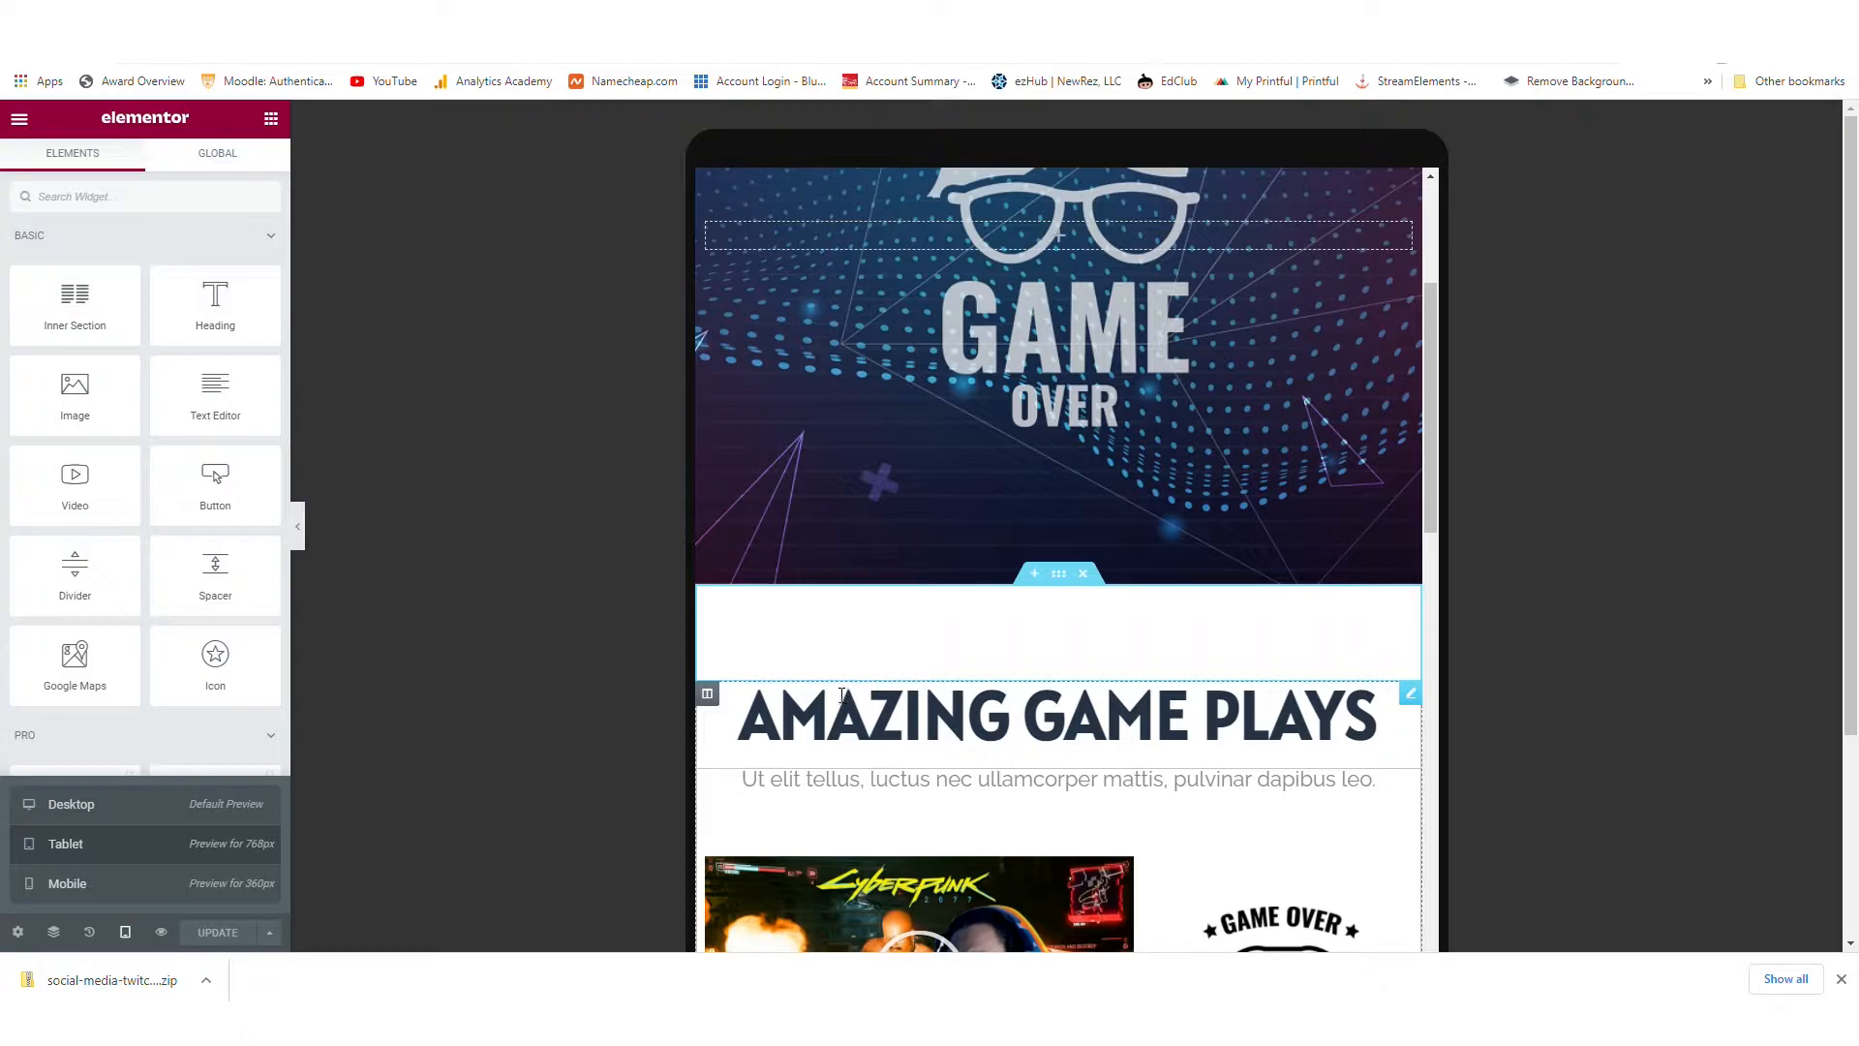
pyautogui.click(1410, 693)
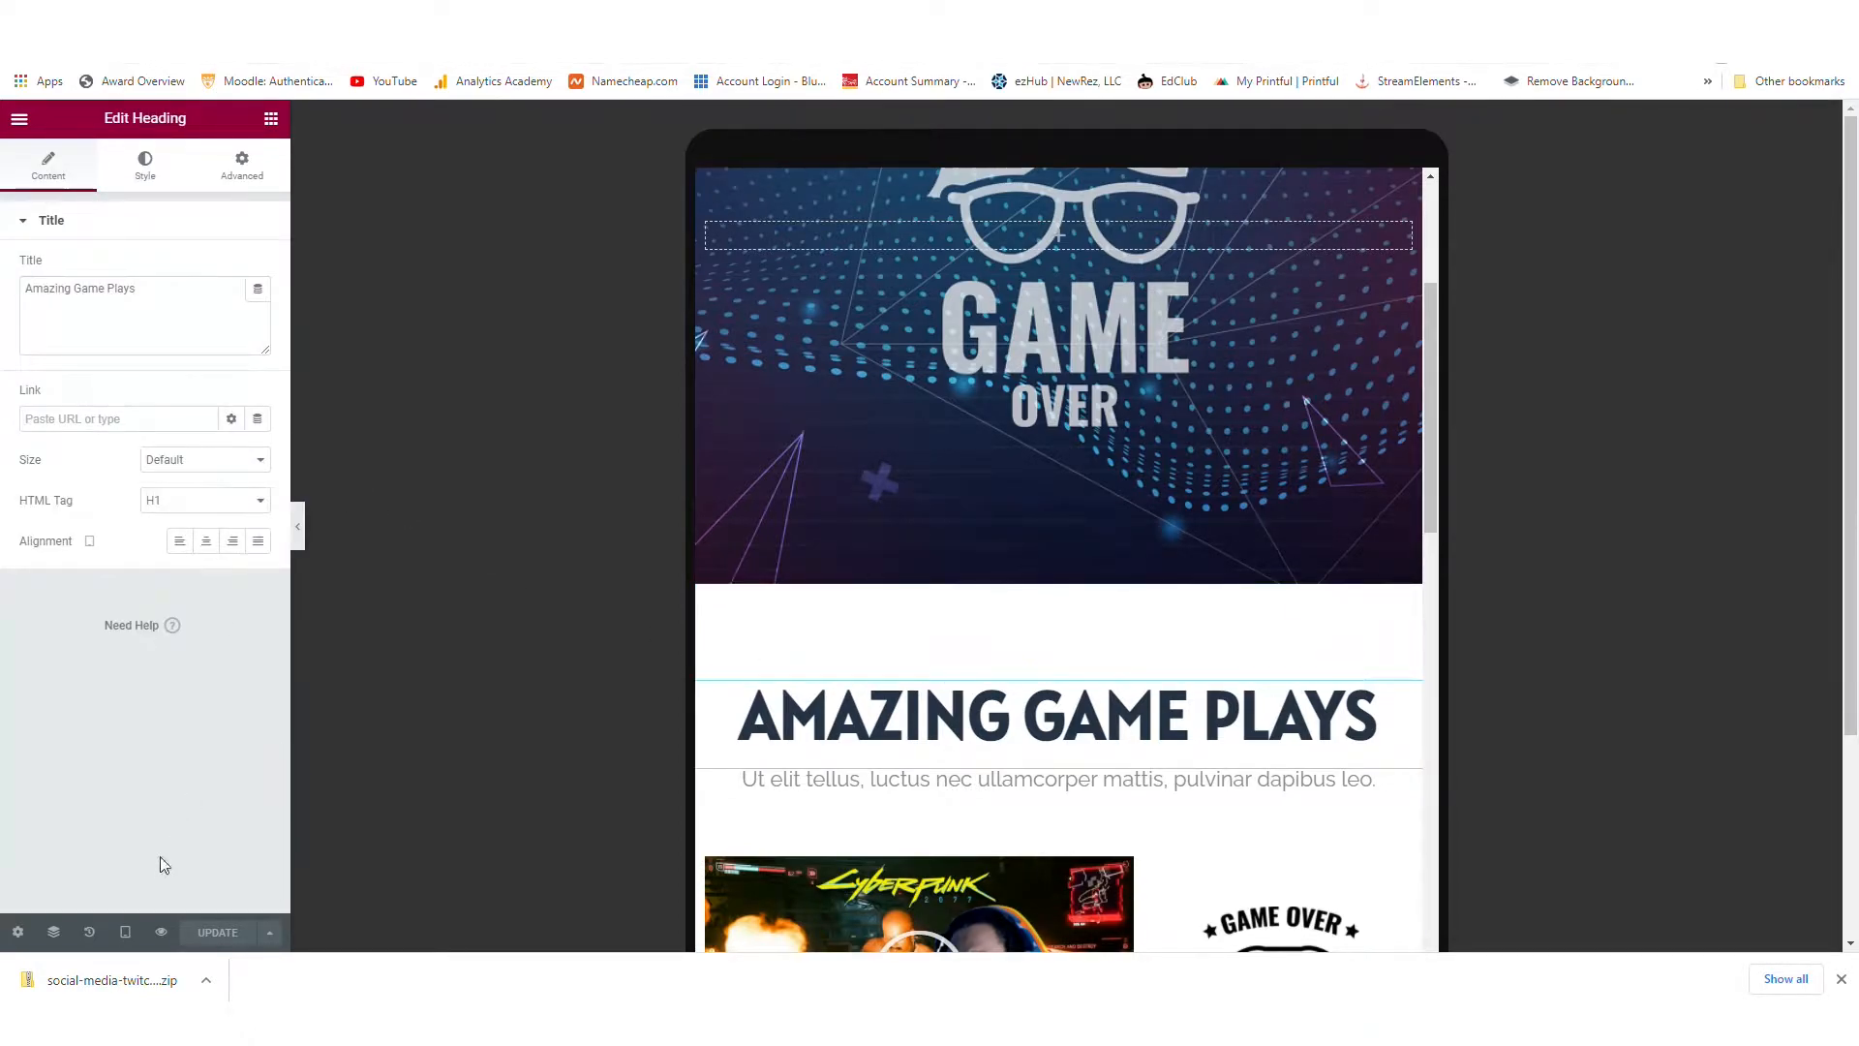
pyautogui.click(125, 932)
pyautogui.click(106, 805)
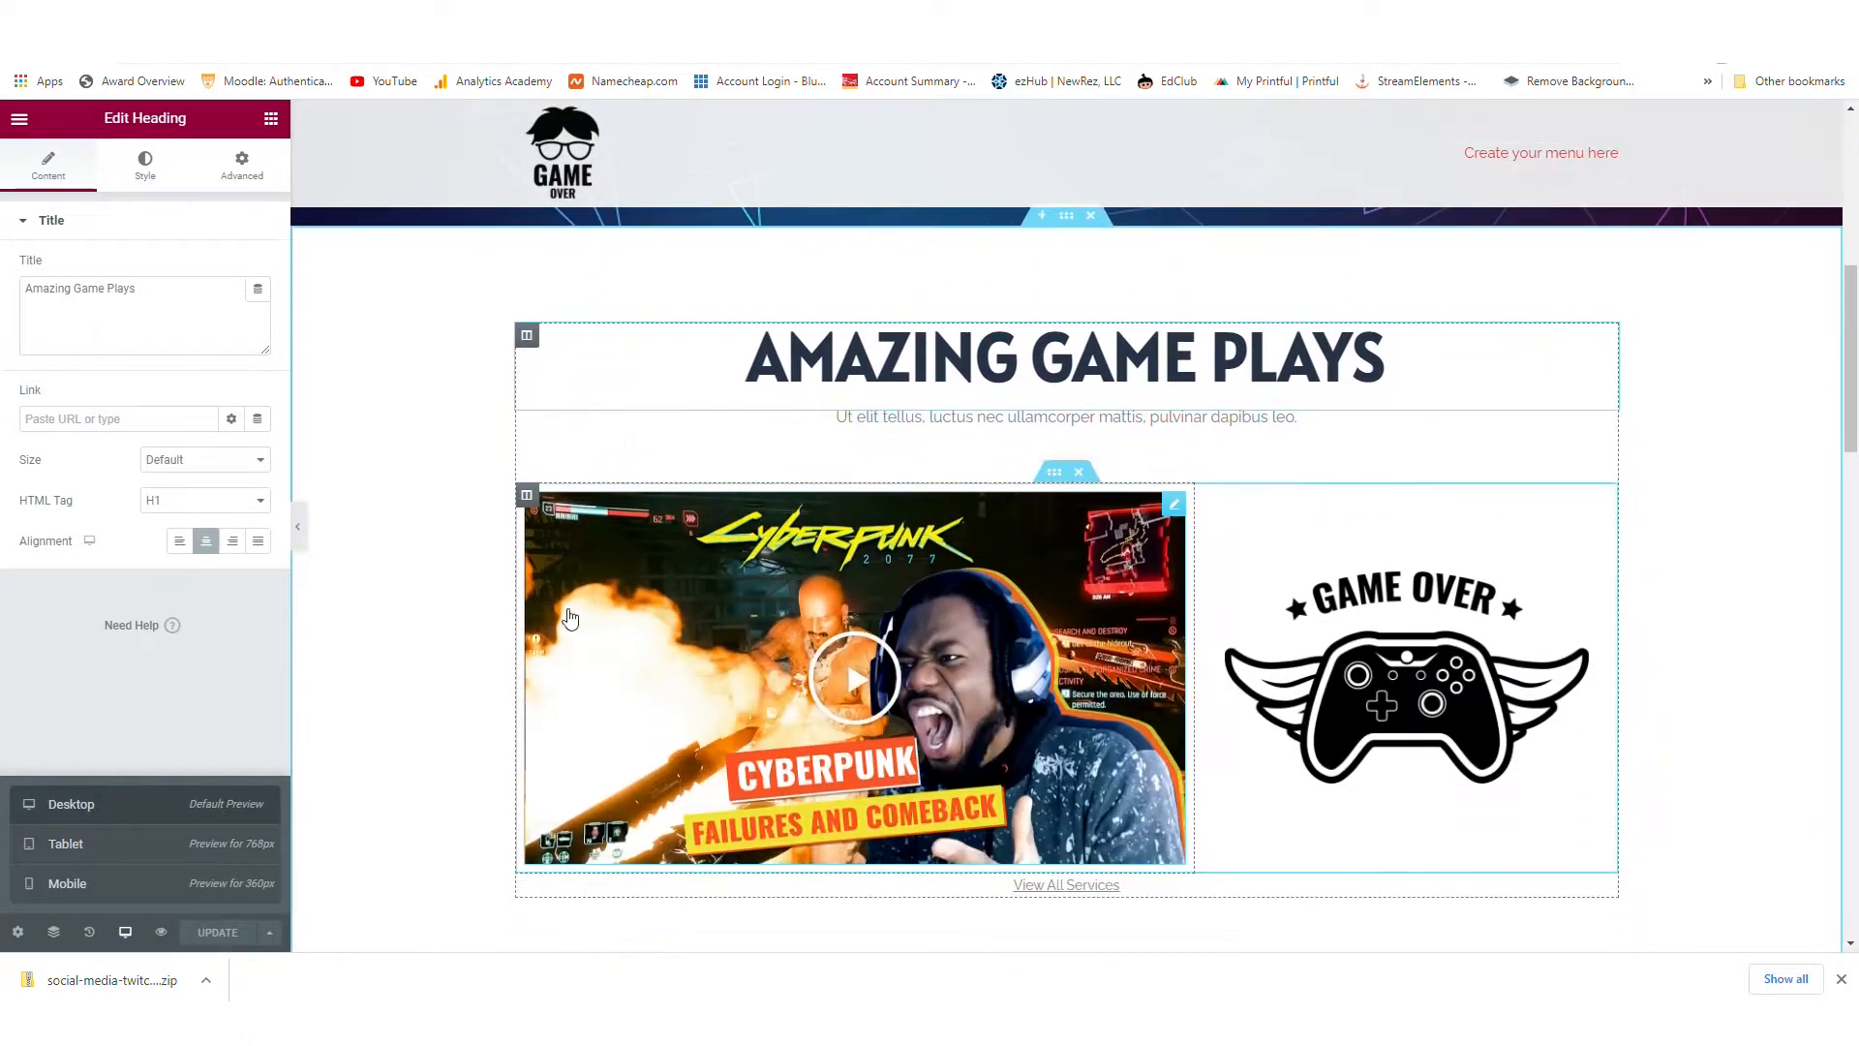
# Set the font size of the "Join me on YouTube" heading to 70 px
pyautogui.click(300, 529)
pyautogui.scroll(-6, 427, 473)
pyautogui.scroll(3, 427, 472)
pyautogui.click(7, 532)
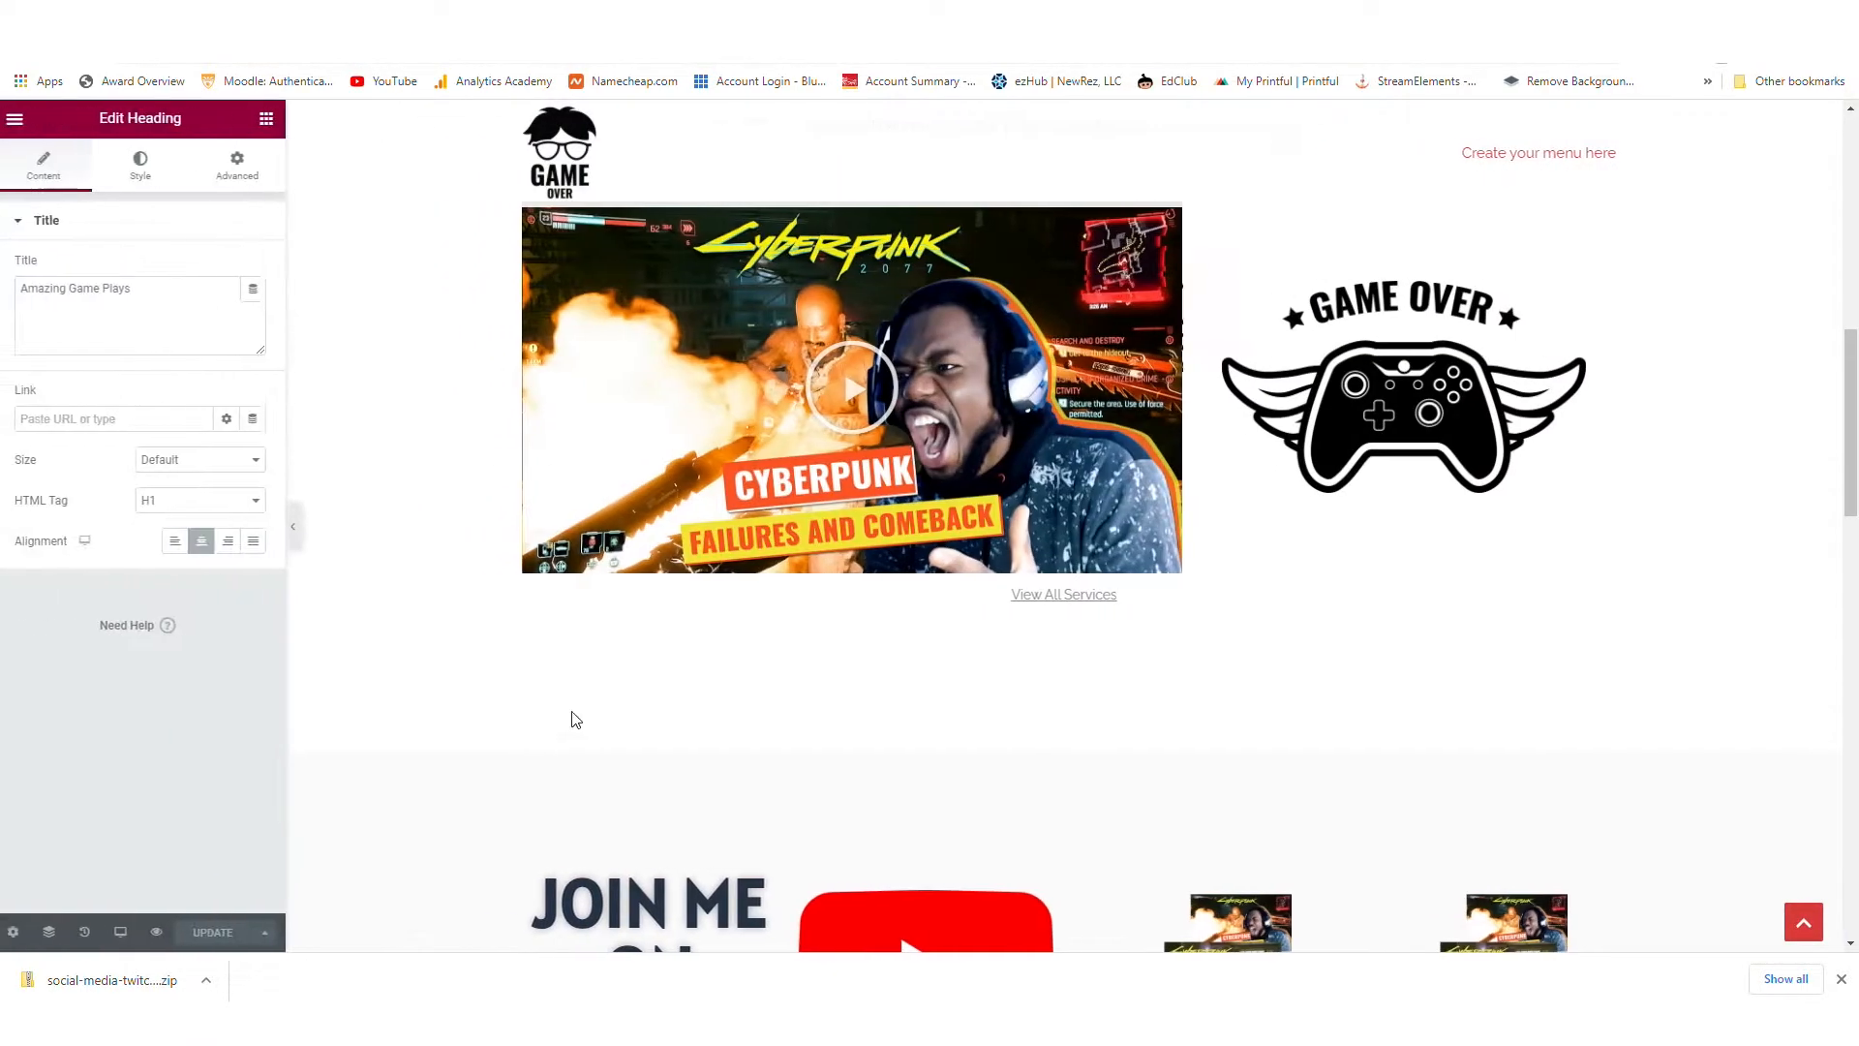
pyautogui.scroll(-3, 538, 698)
pyautogui.click(730, 568)
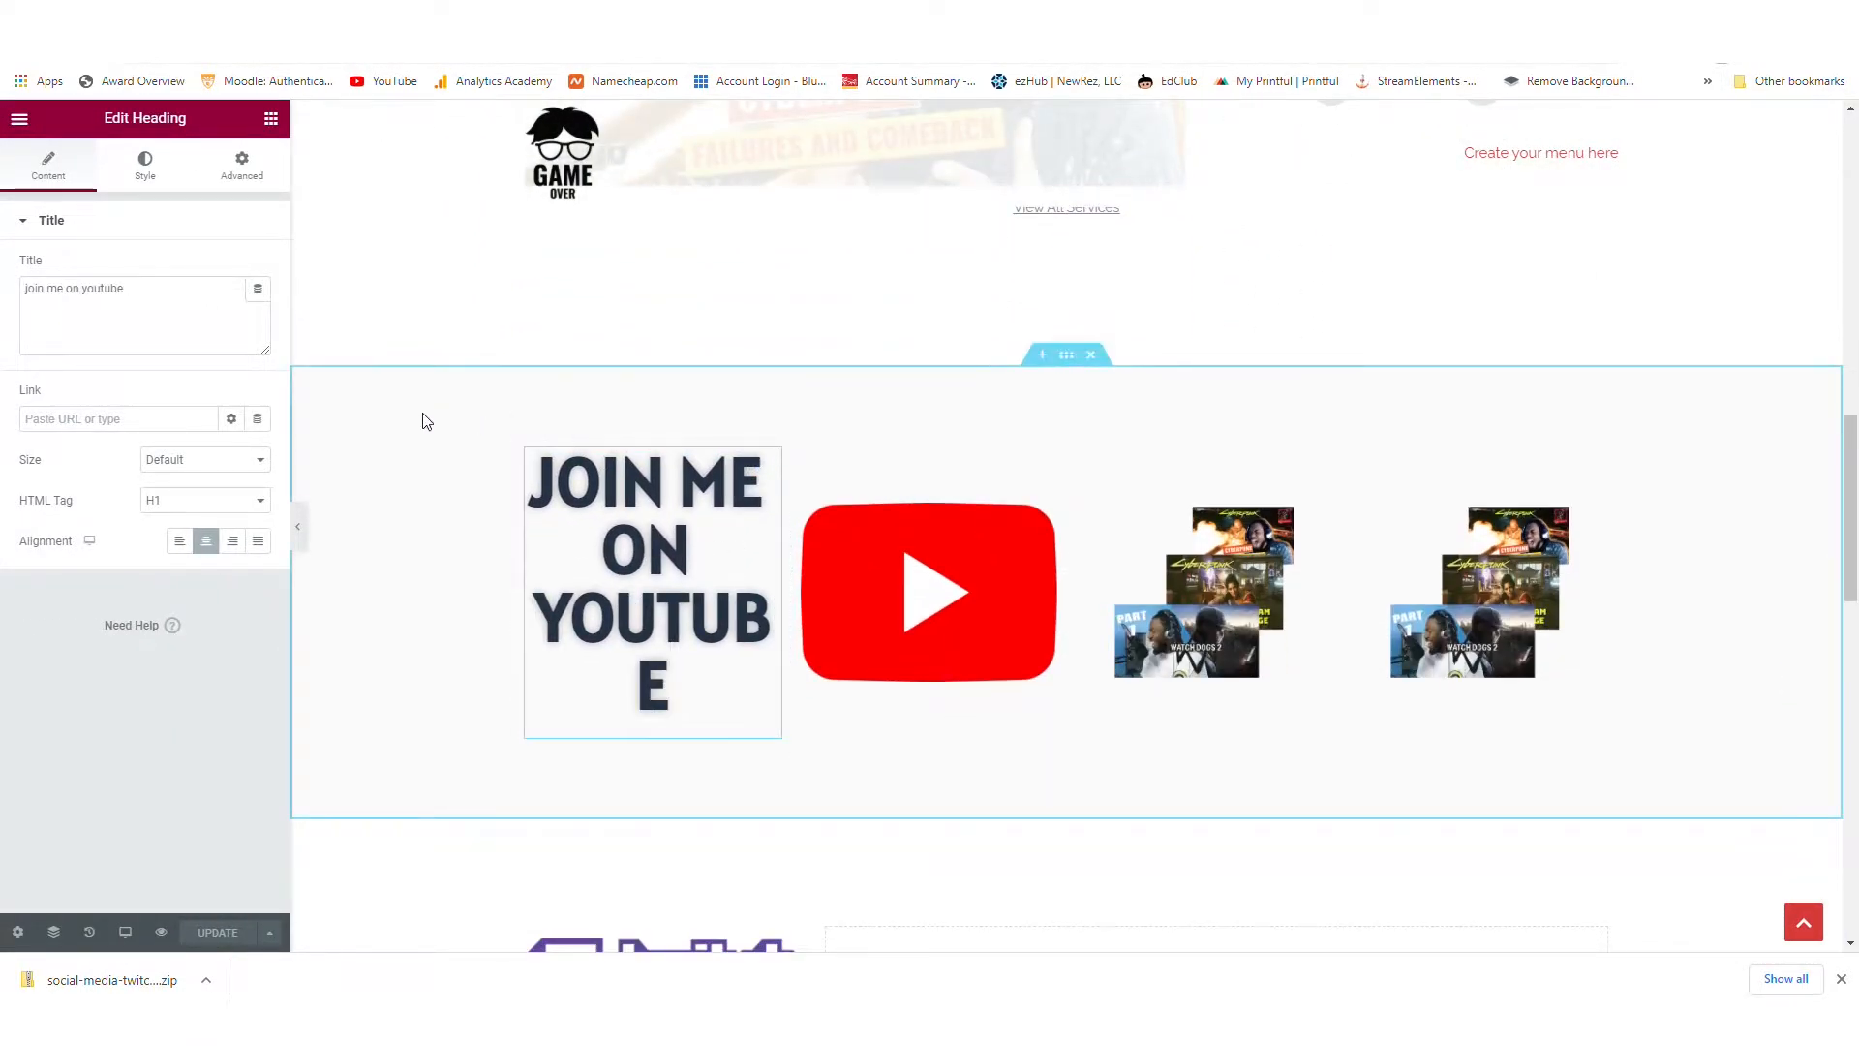
pyautogui.click(239, 170)
pyautogui.click(145, 165)
pyautogui.click(257, 308)
pyautogui.click(80, 462)
pyautogui.moveTo(80, 462); pyautogui.dragTo(90, 463)
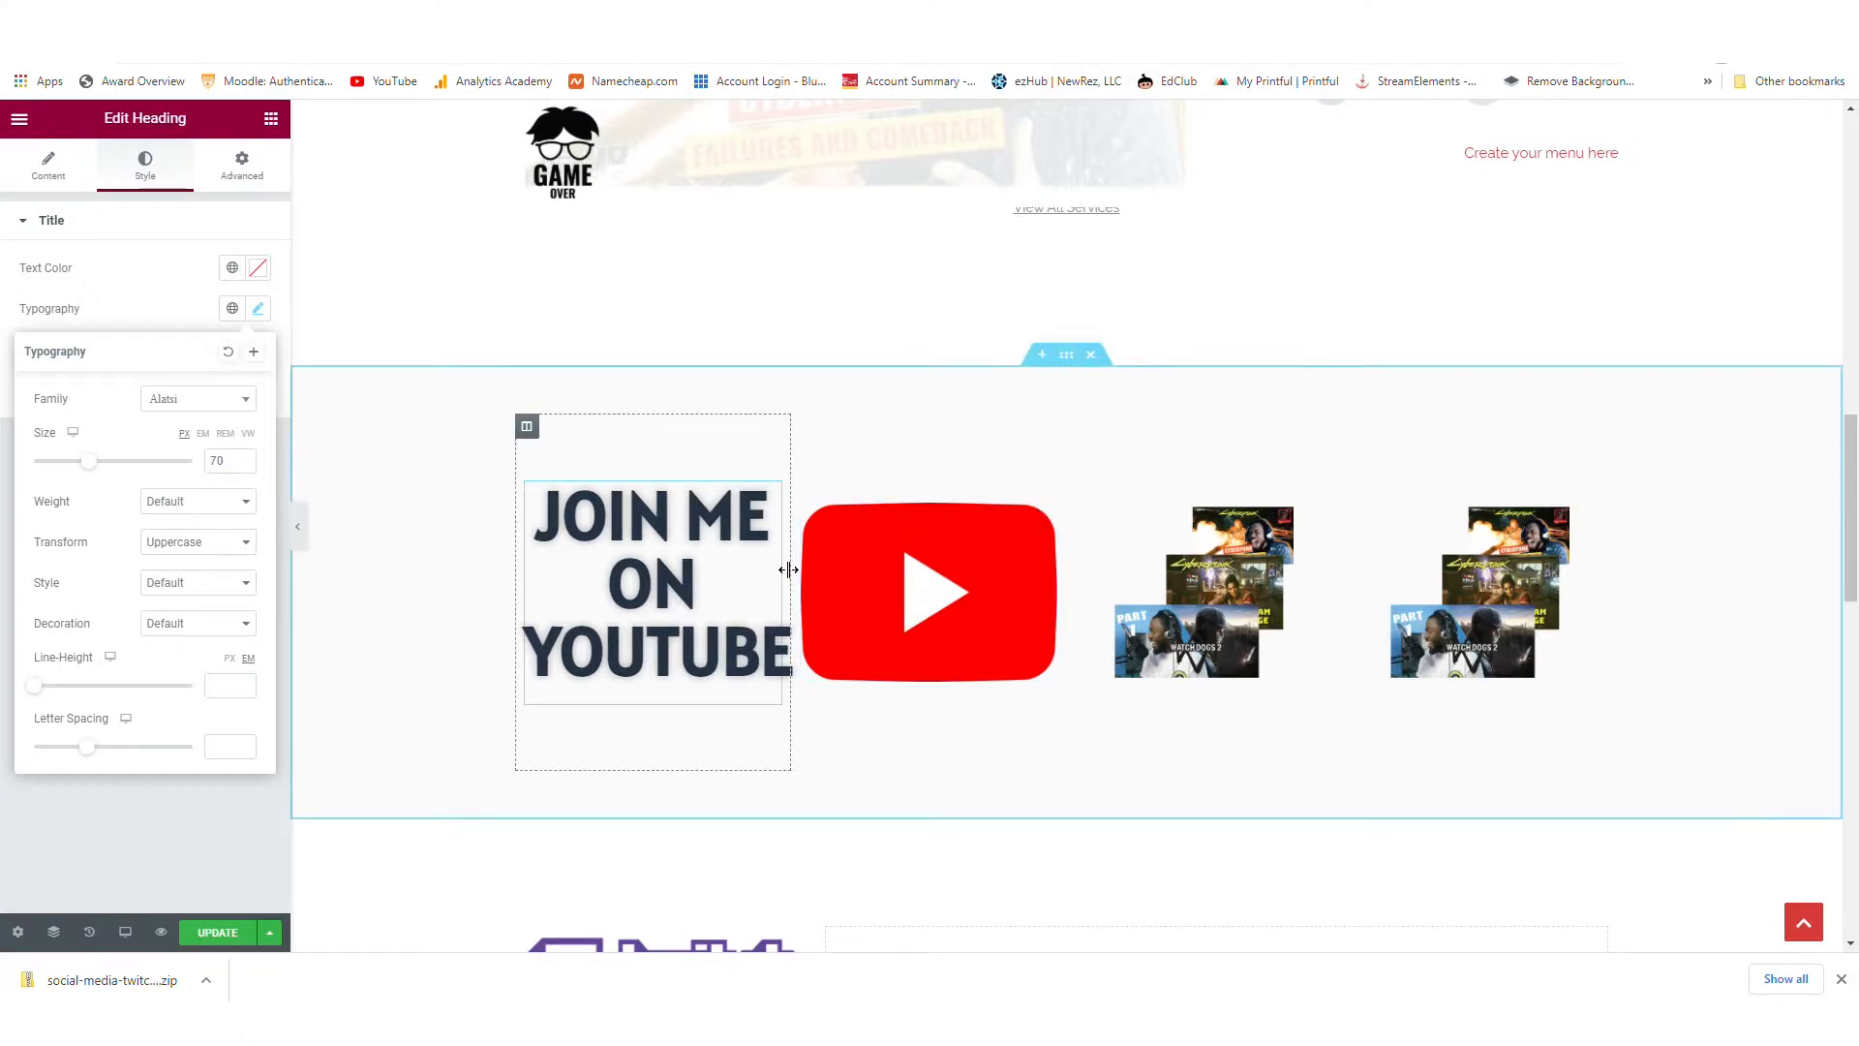
# Widen the column of the "Join me on YouTube" heading toward the YouTube logo so its text has more room
pyautogui.moveTo(789, 569); pyautogui.dragTo(885, 600)
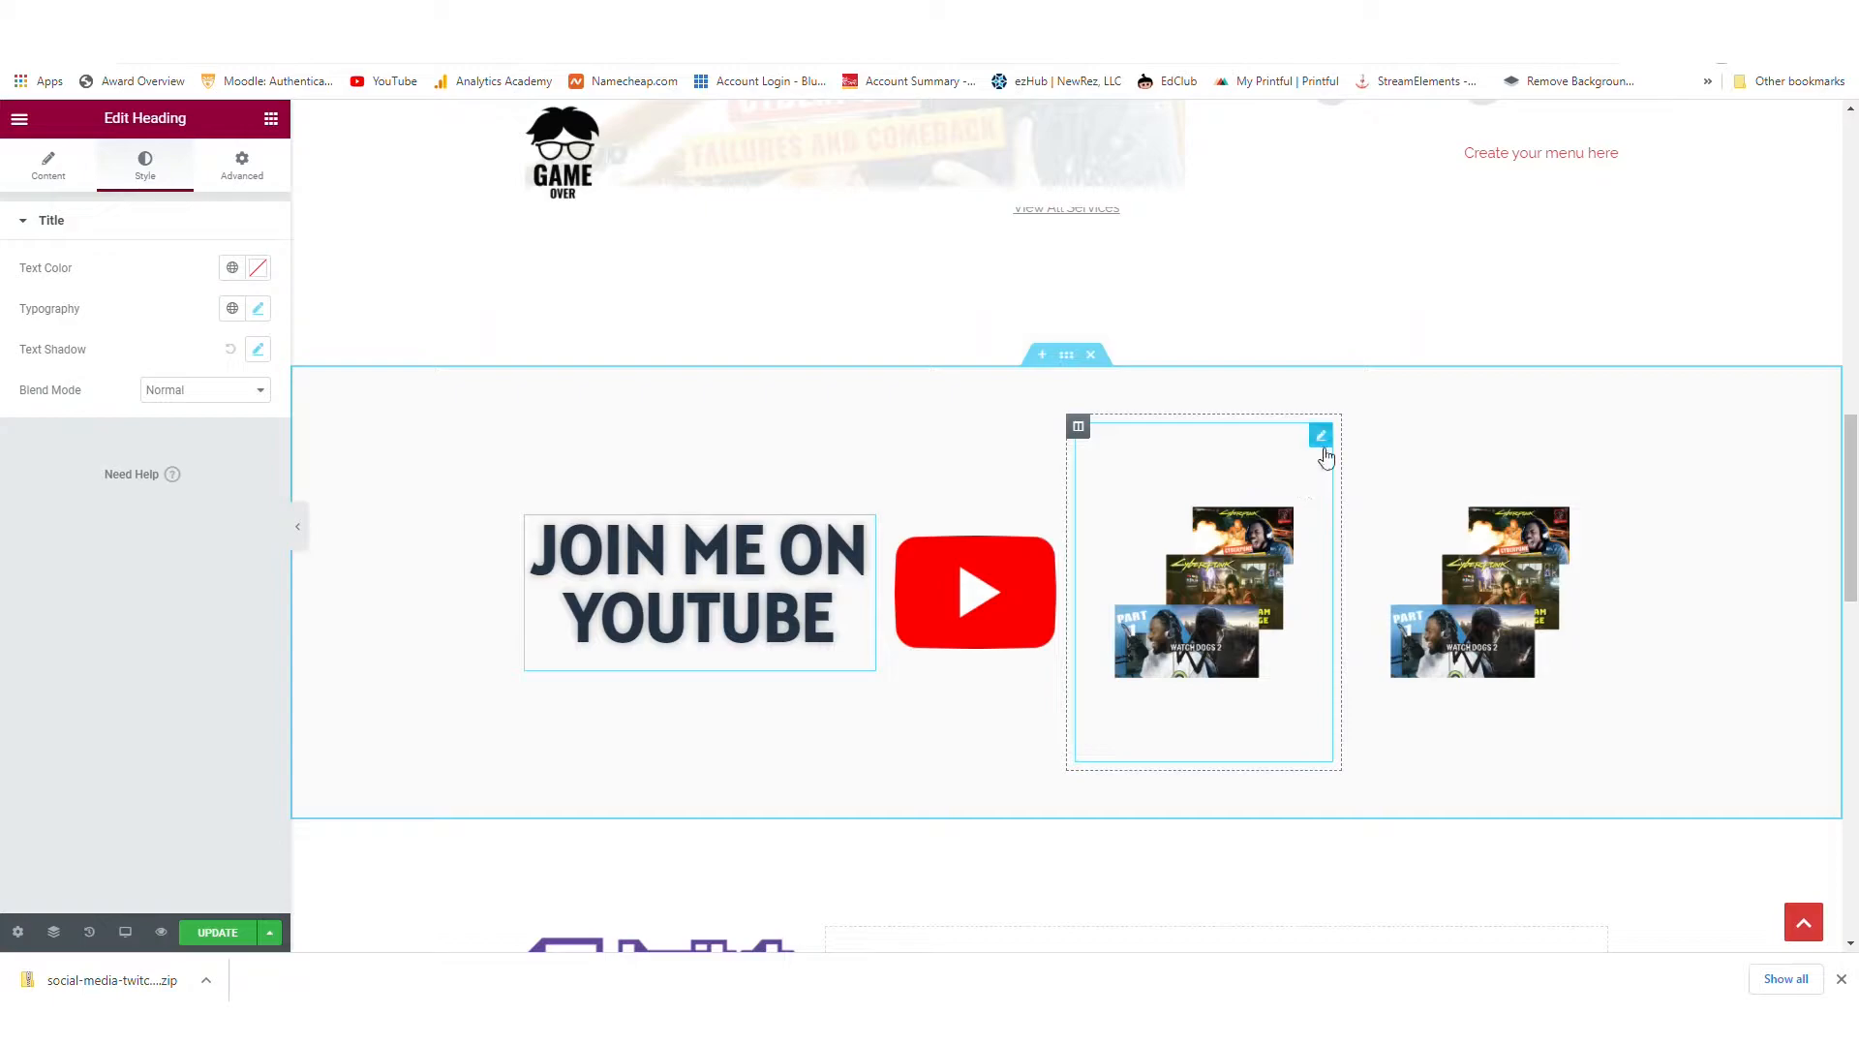
pyautogui.rightClick(1326, 455)
pyautogui.click(1365, 716)
# Add a new single-column section above the Our Services section
pyautogui.click(297, 527)
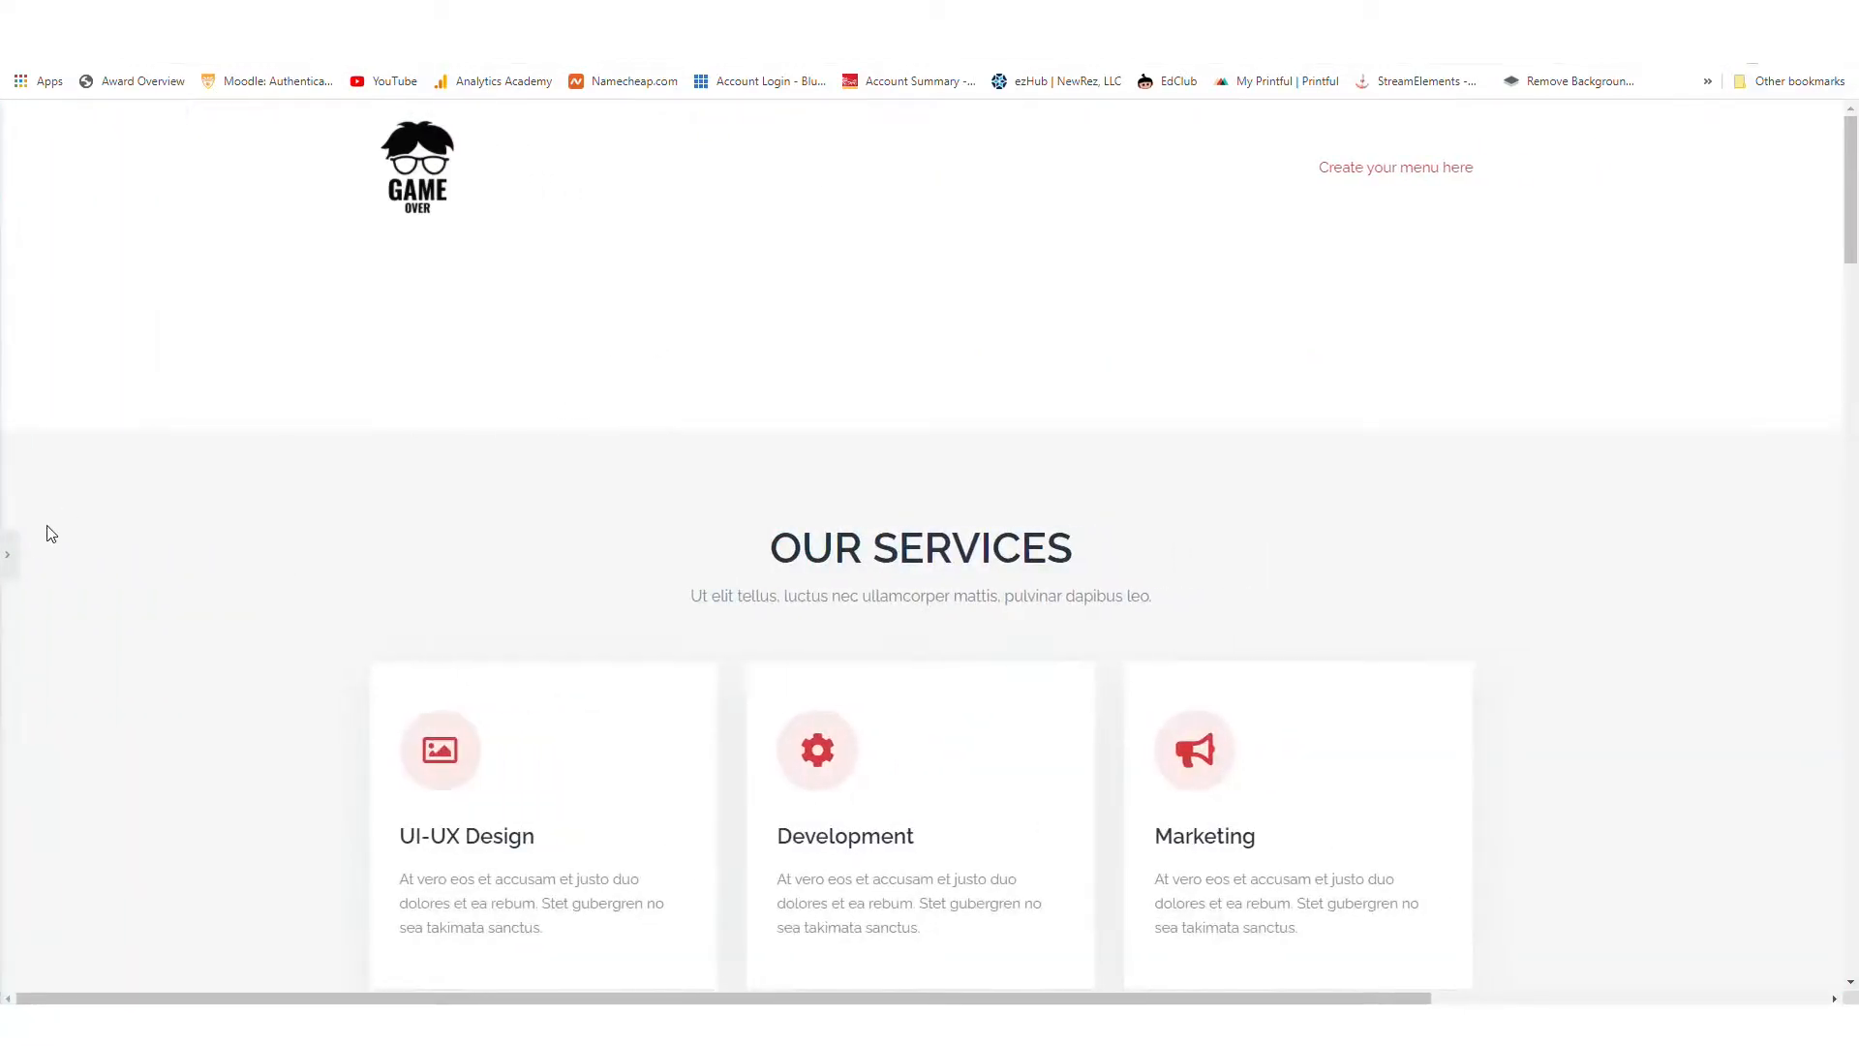
pyautogui.click(8, 554)
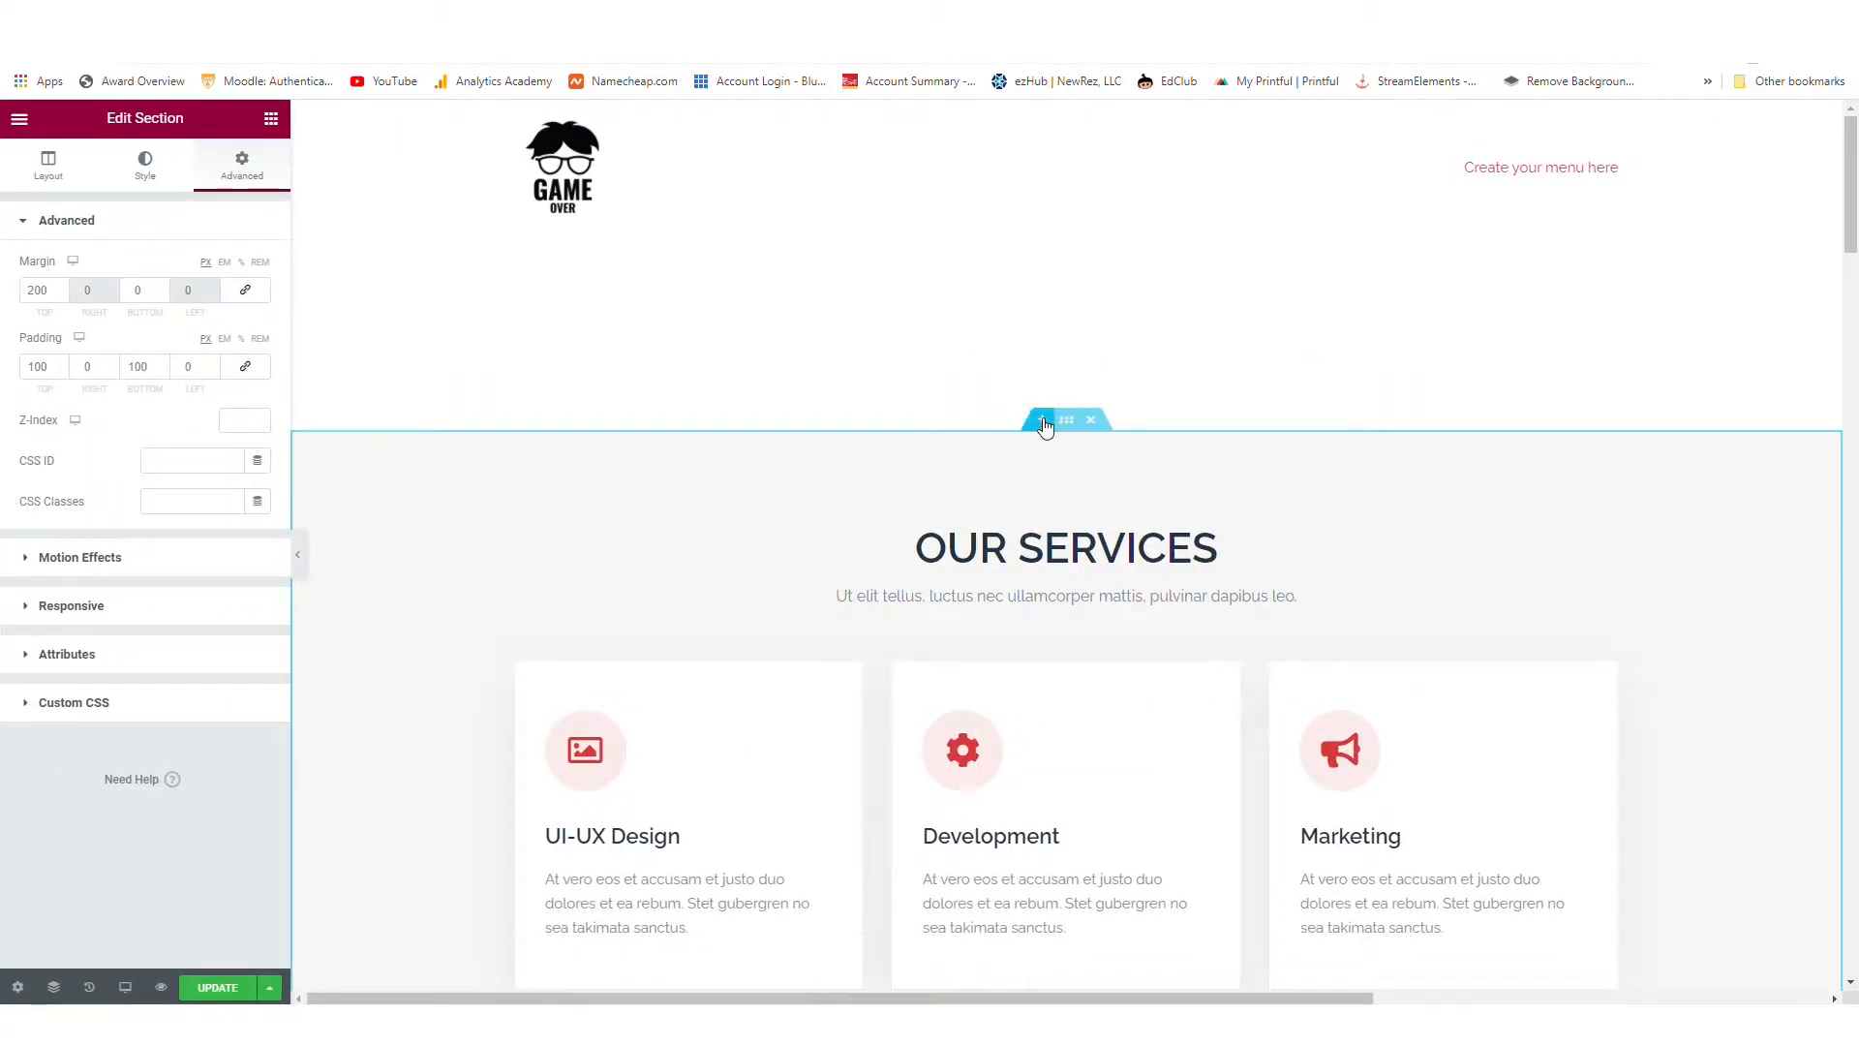
pyautogui.click(1043, 422)
pyautogui.click(1038, 324)
pyautogui.click(830, 381)
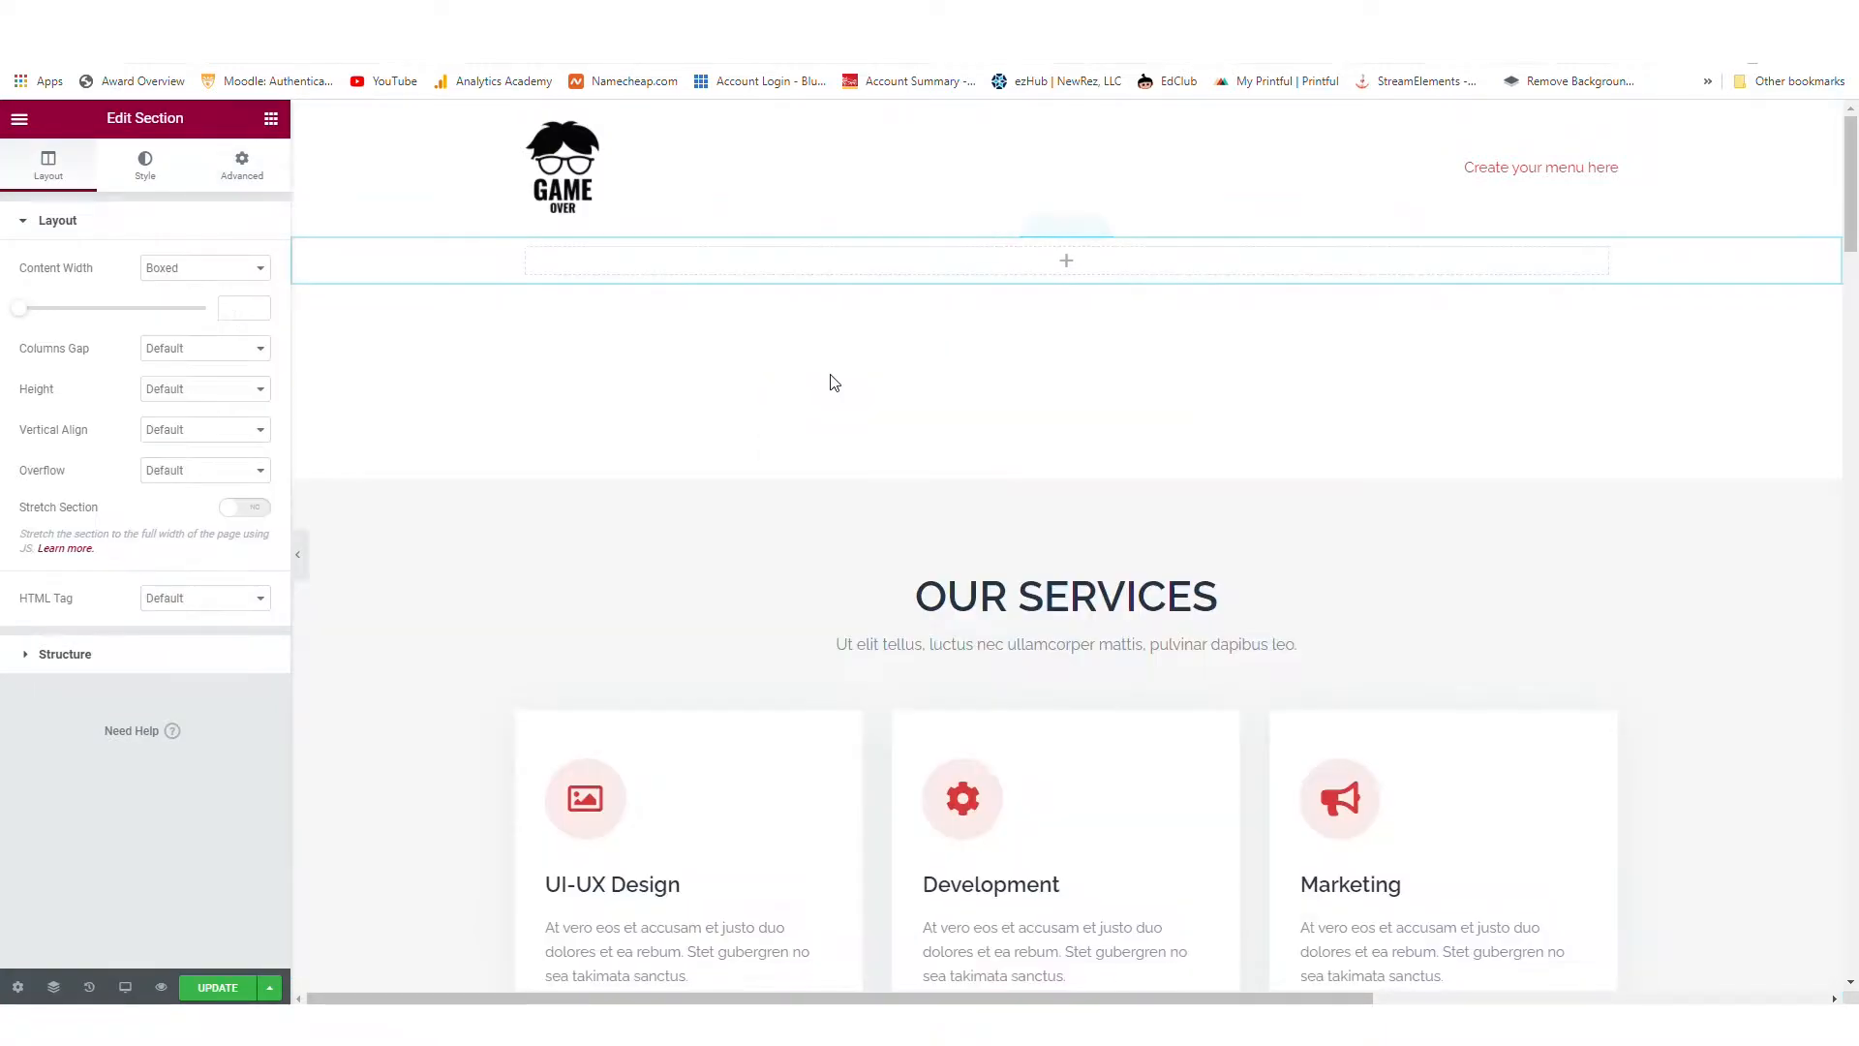
# Choose the classic background type for the new empty section and open the media selection for its background image
pyautogui.rightClick(854, 274)
pyautogui.click(784, 421)
pyautogui.rightClick(481, 264)
pyautogui.click(560, 283)
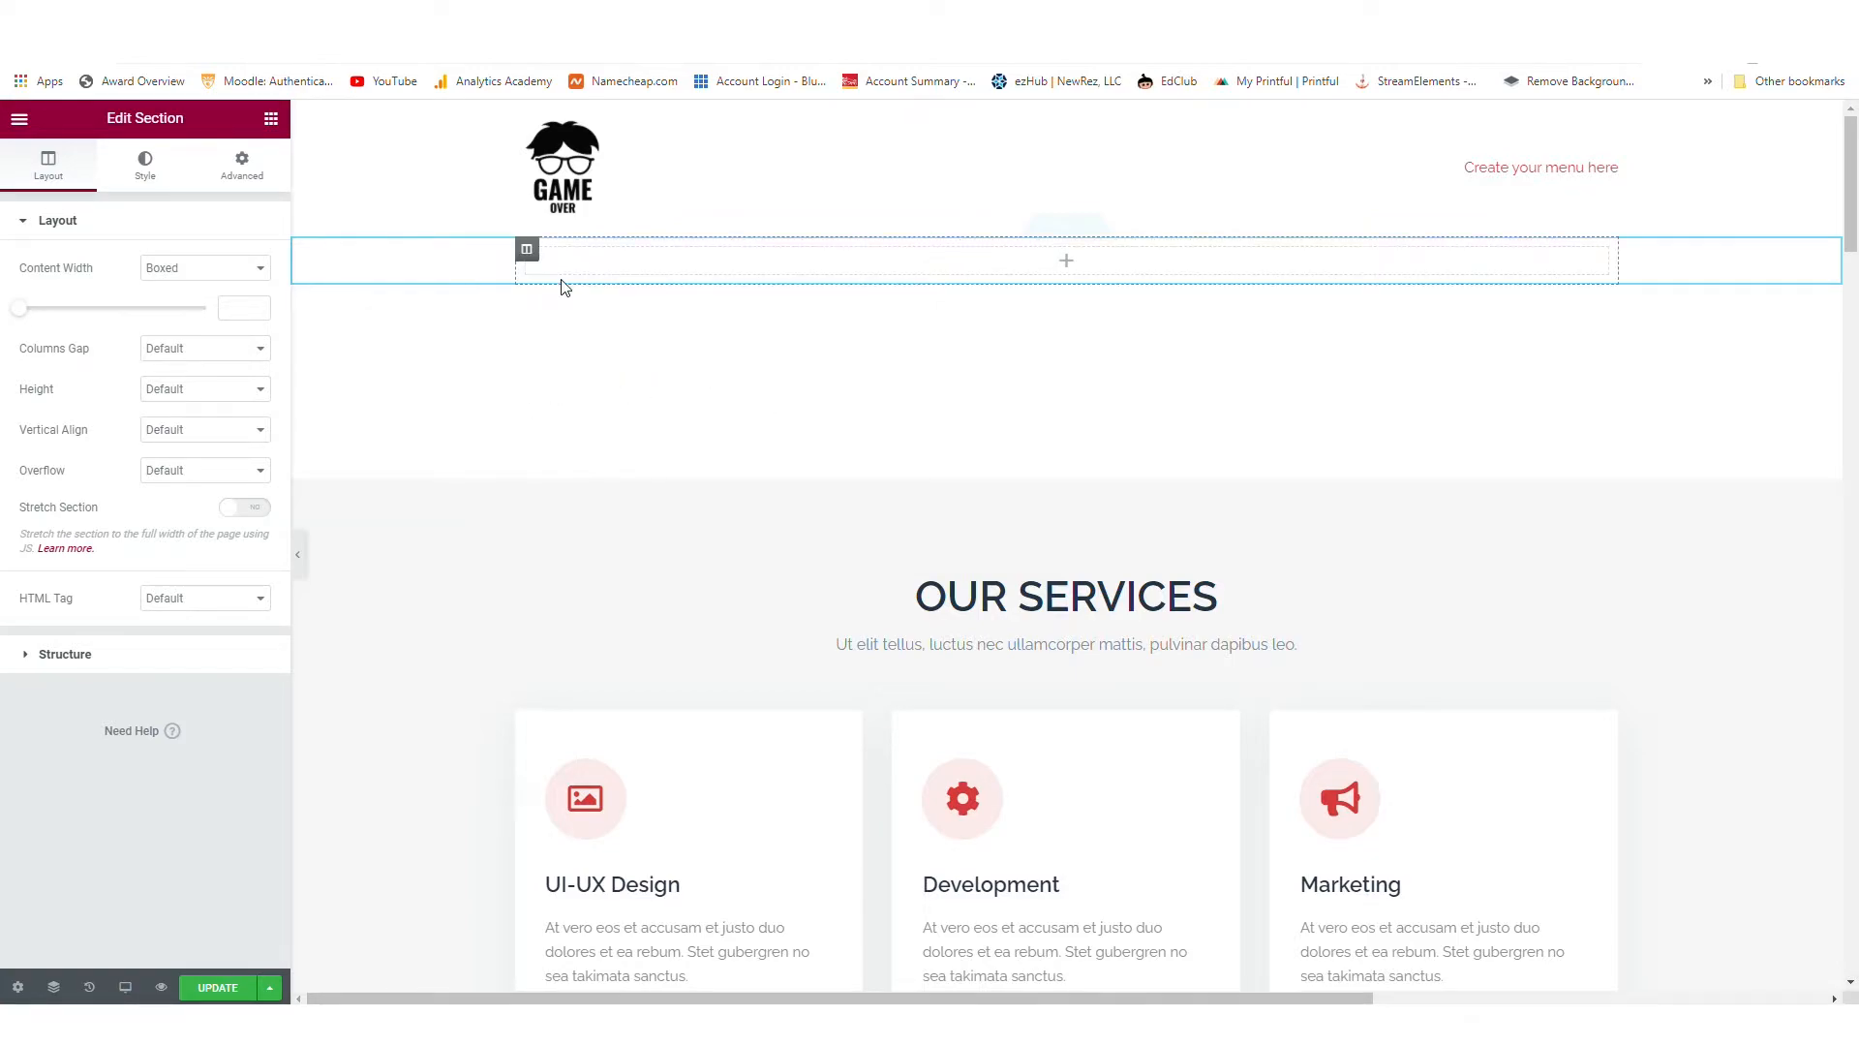
pyautogui.click(150, 170)
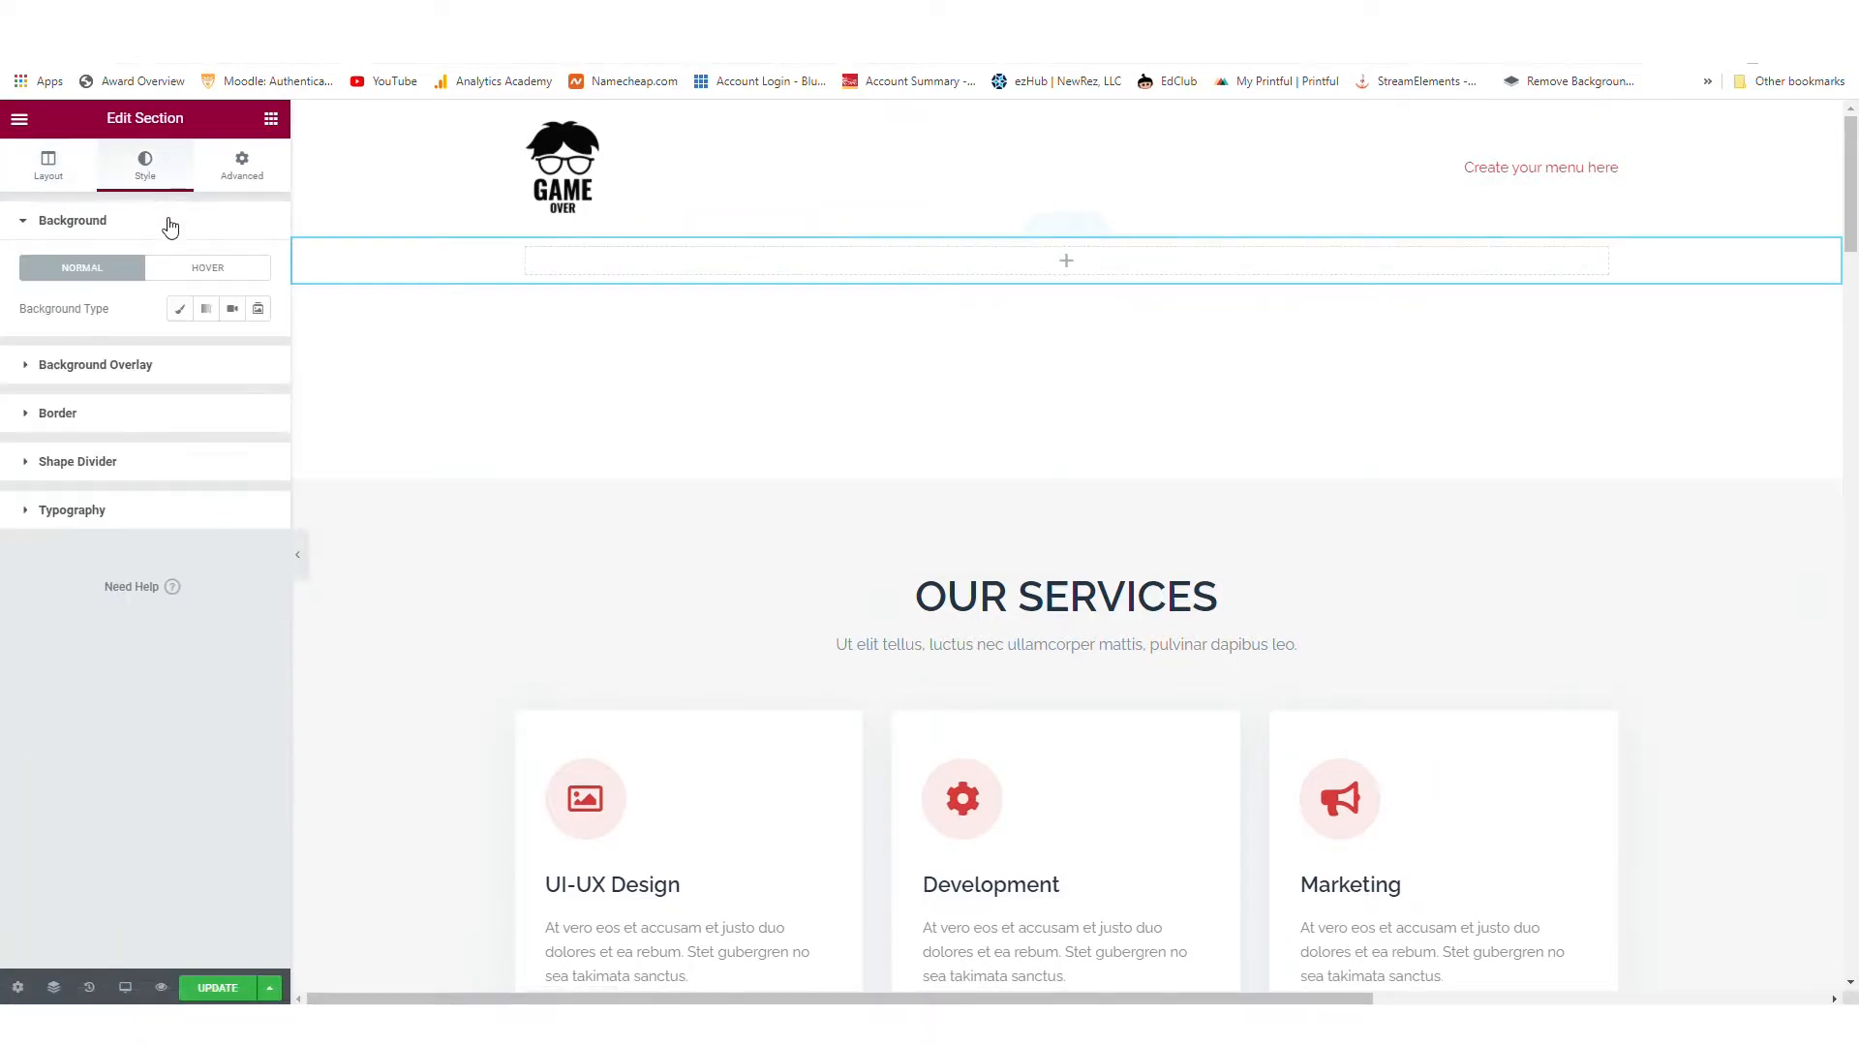
pyautogui.click(127, 376)
pyautogui.click(132, 261)
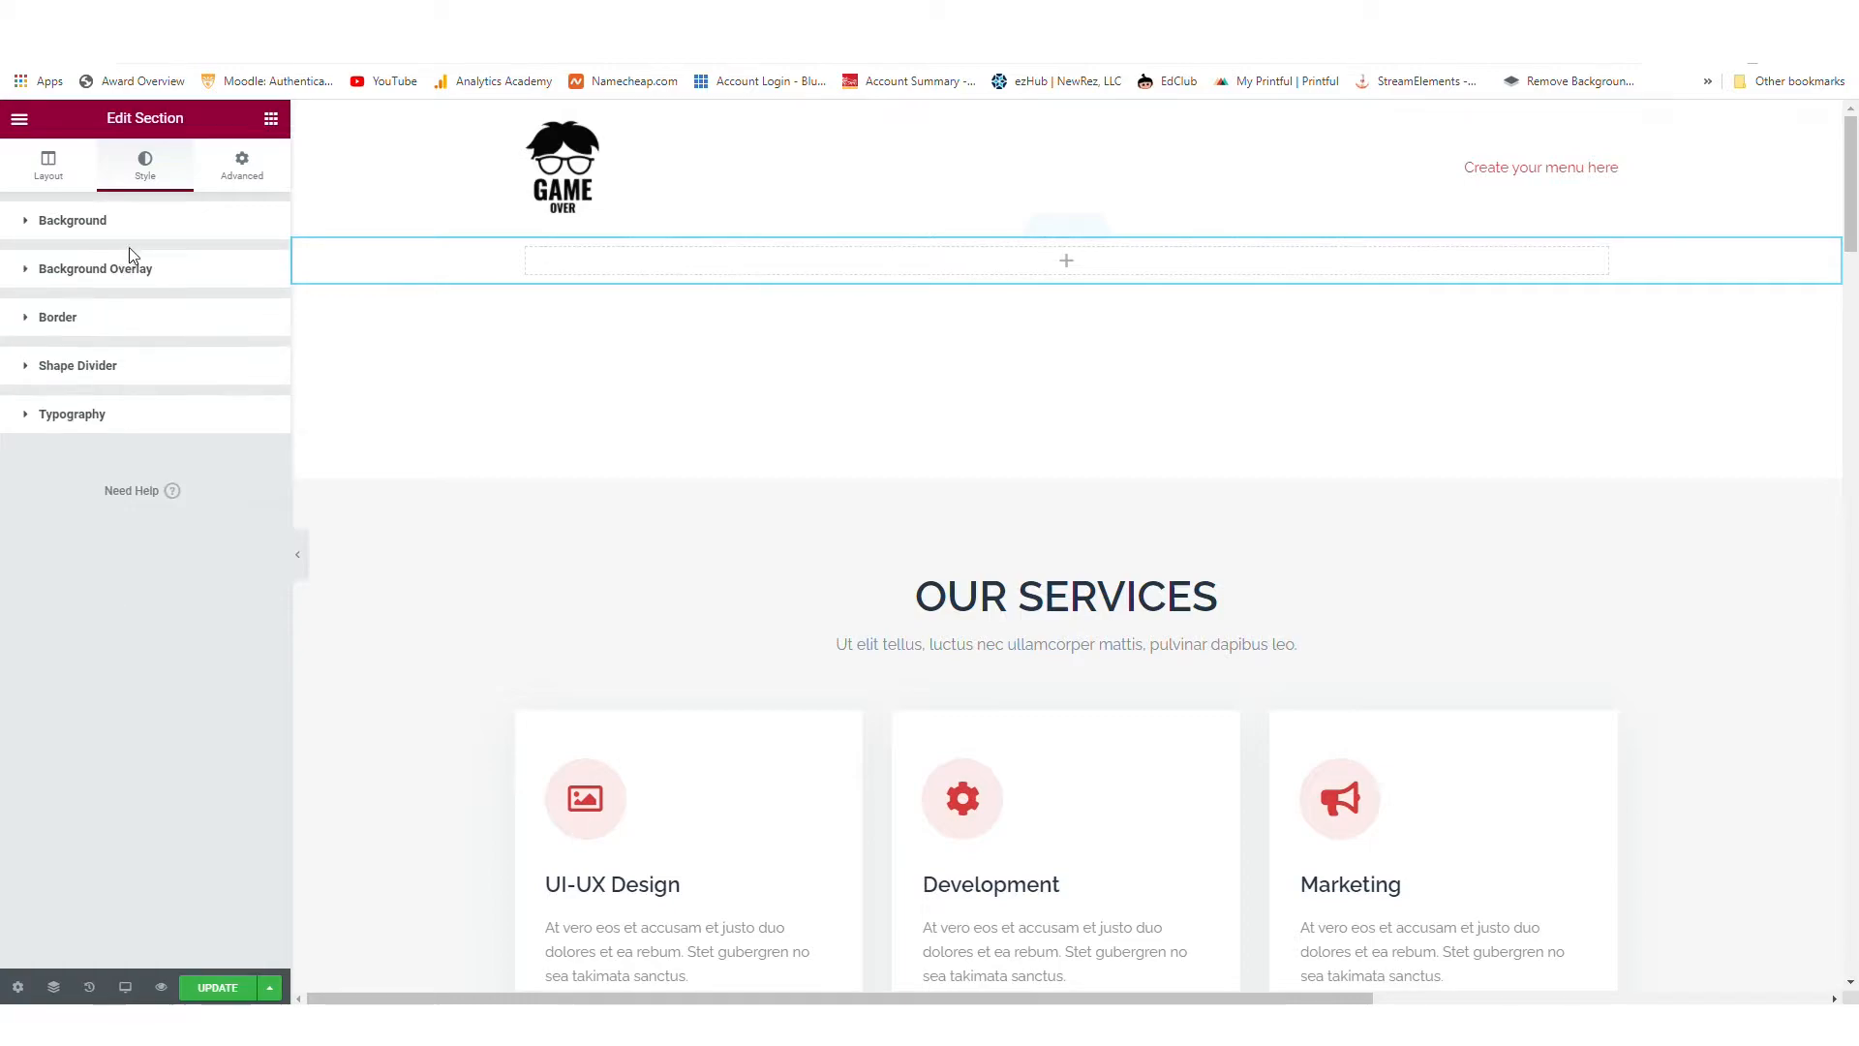
pyautogui.click(217, 223)
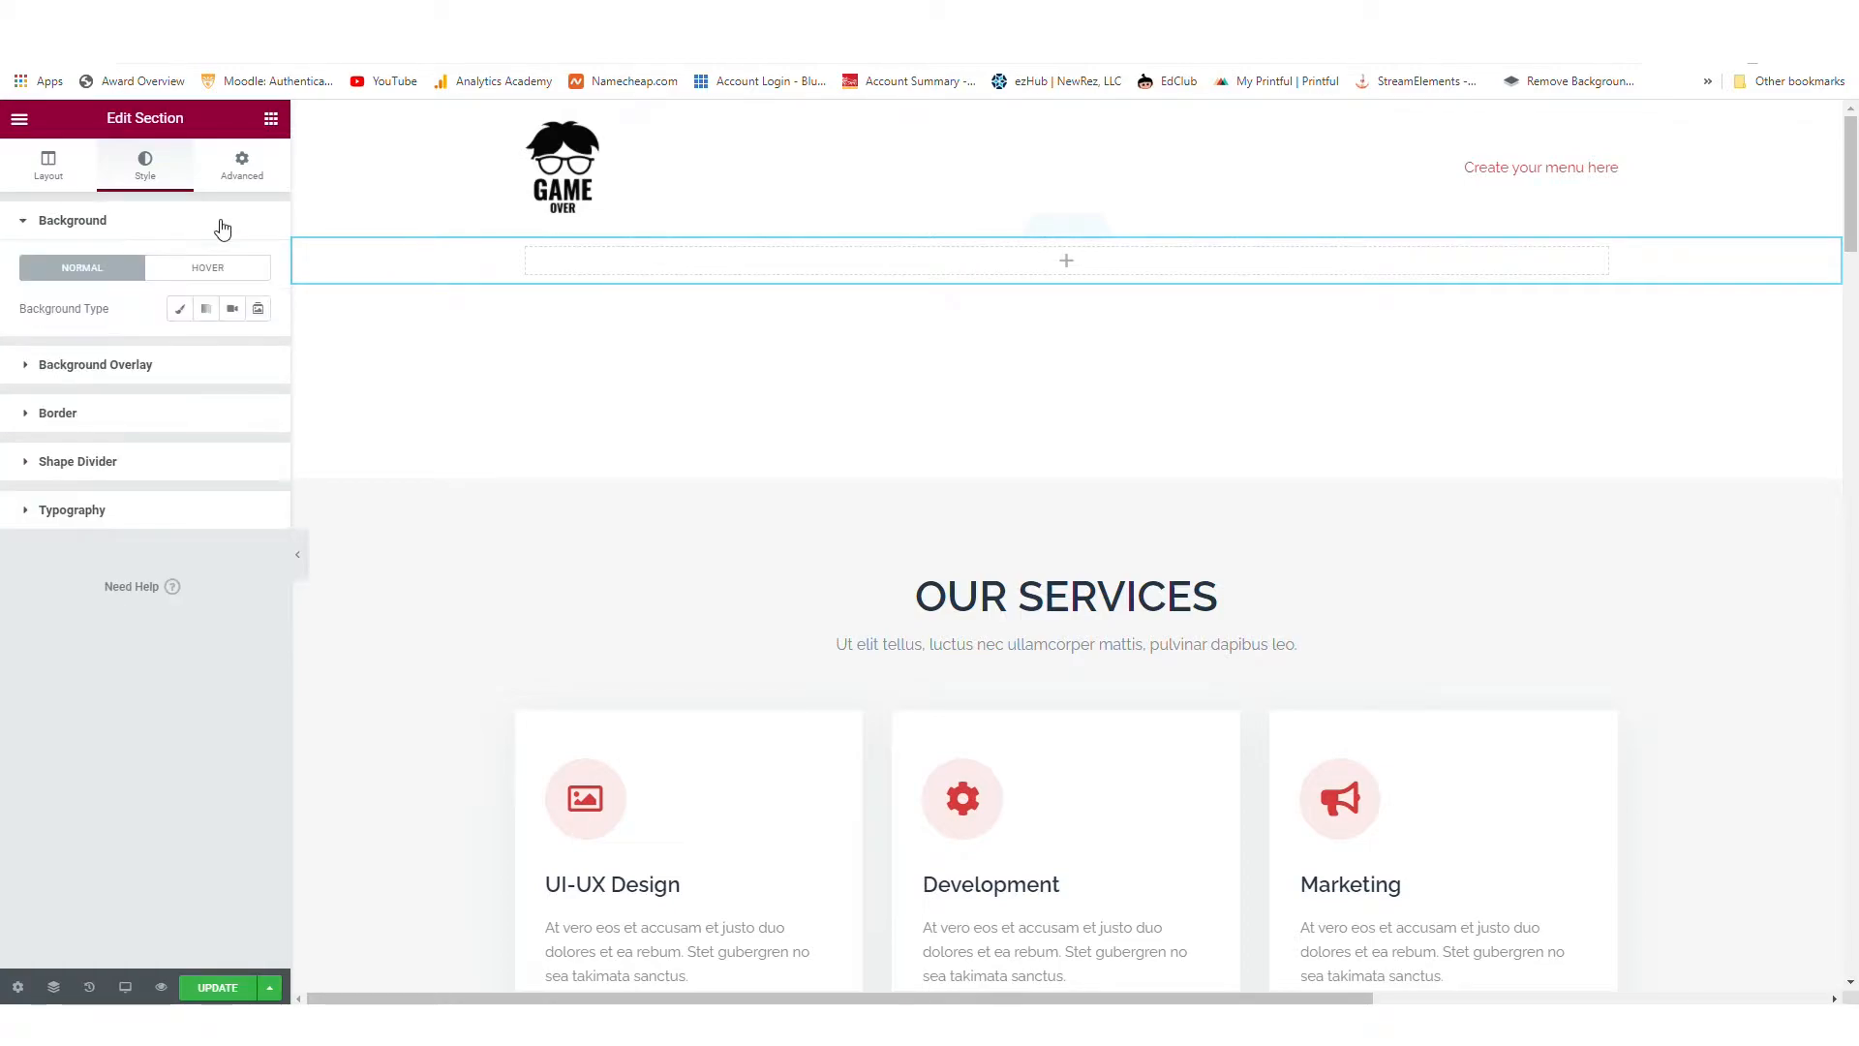
pyautogui.click(186, 308)
pyautogui.click(171, 439)
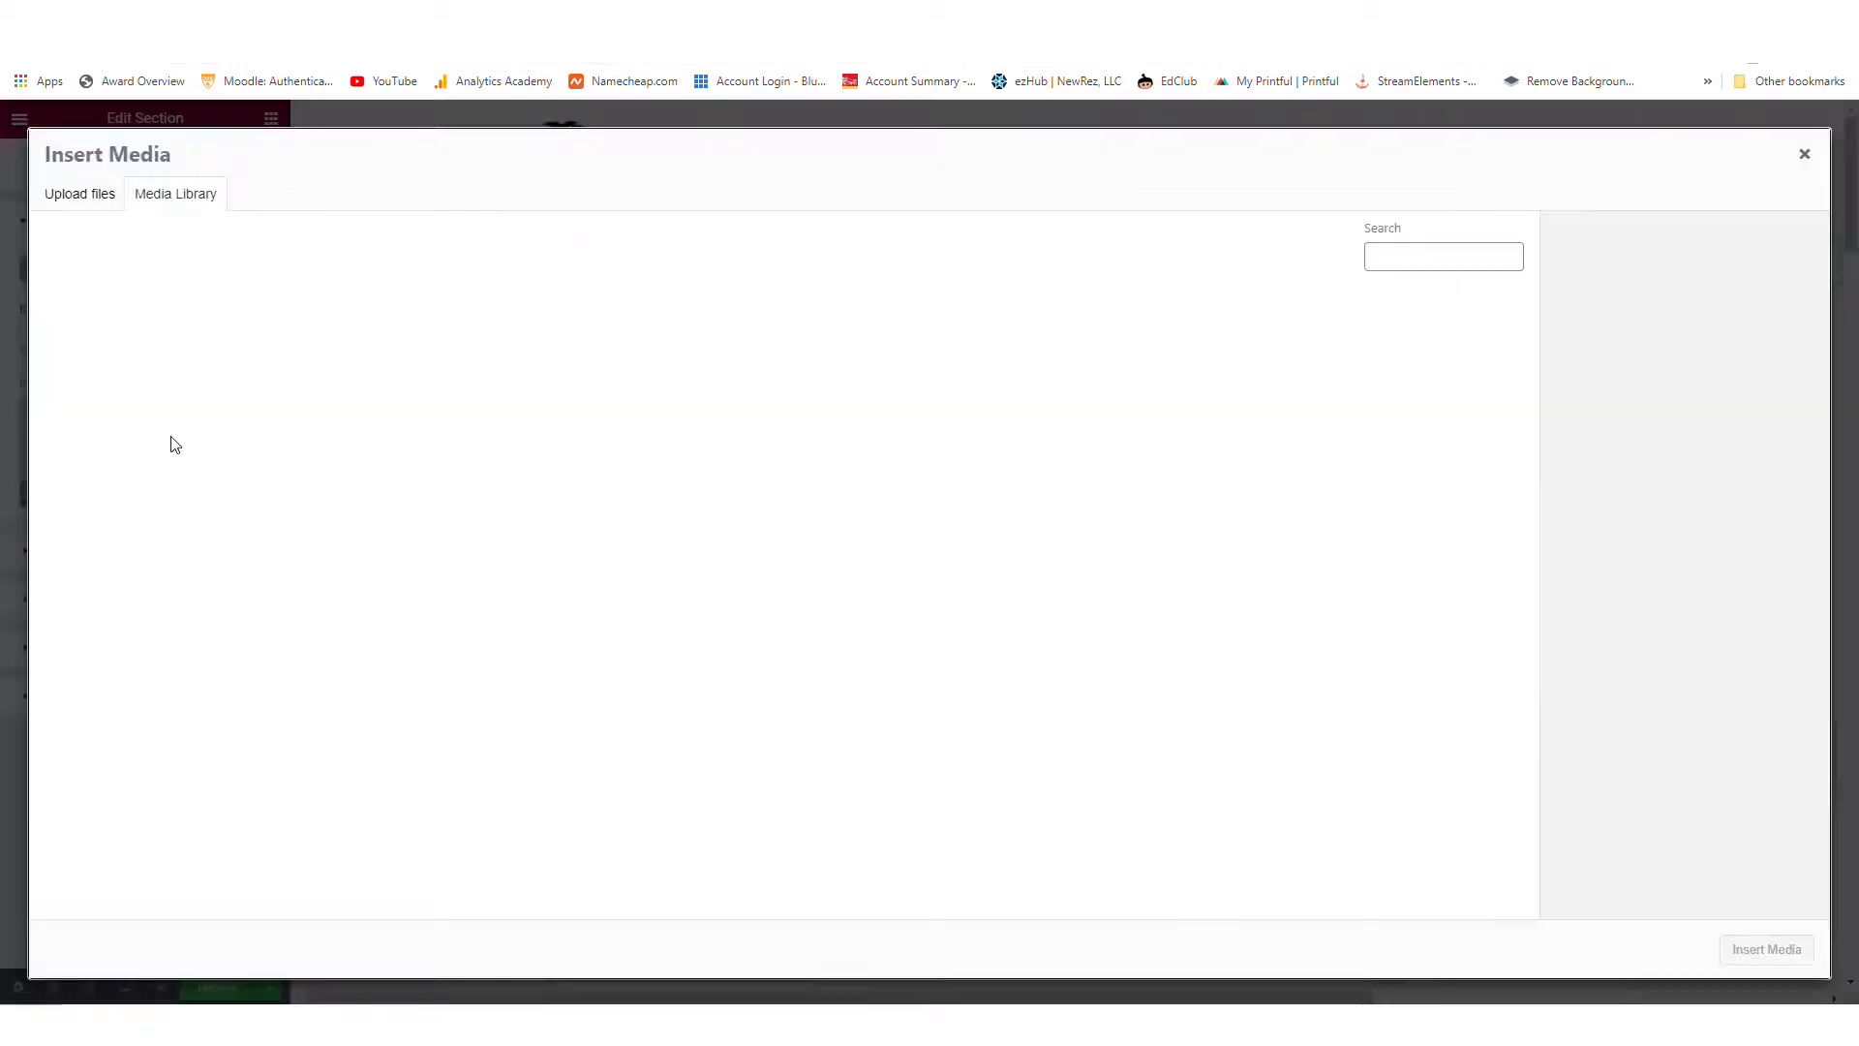
# Browse for an image file to upload from the modern-currently-offline-banner folder inside Gaming Website Tutorial
pyautogui.click(108, 197)
pyautogui.click(922, 521)
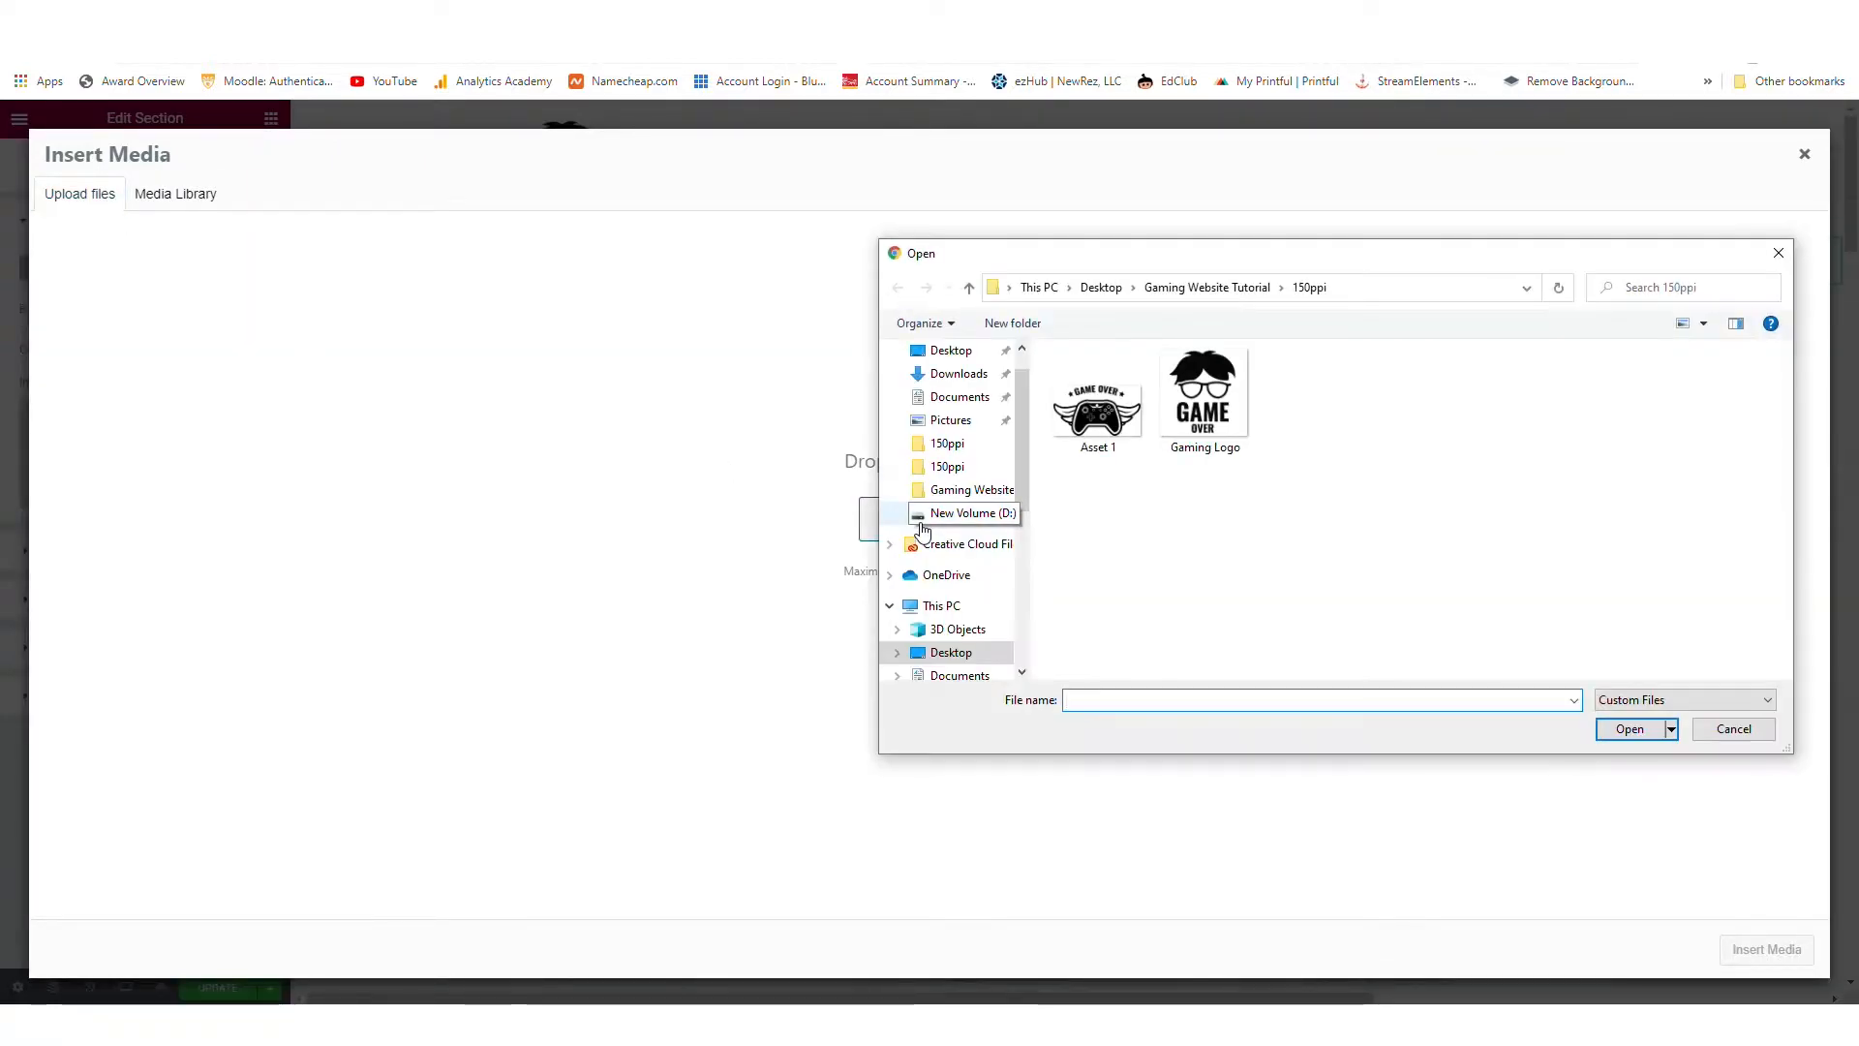
pyautogui.click(1186, 289)
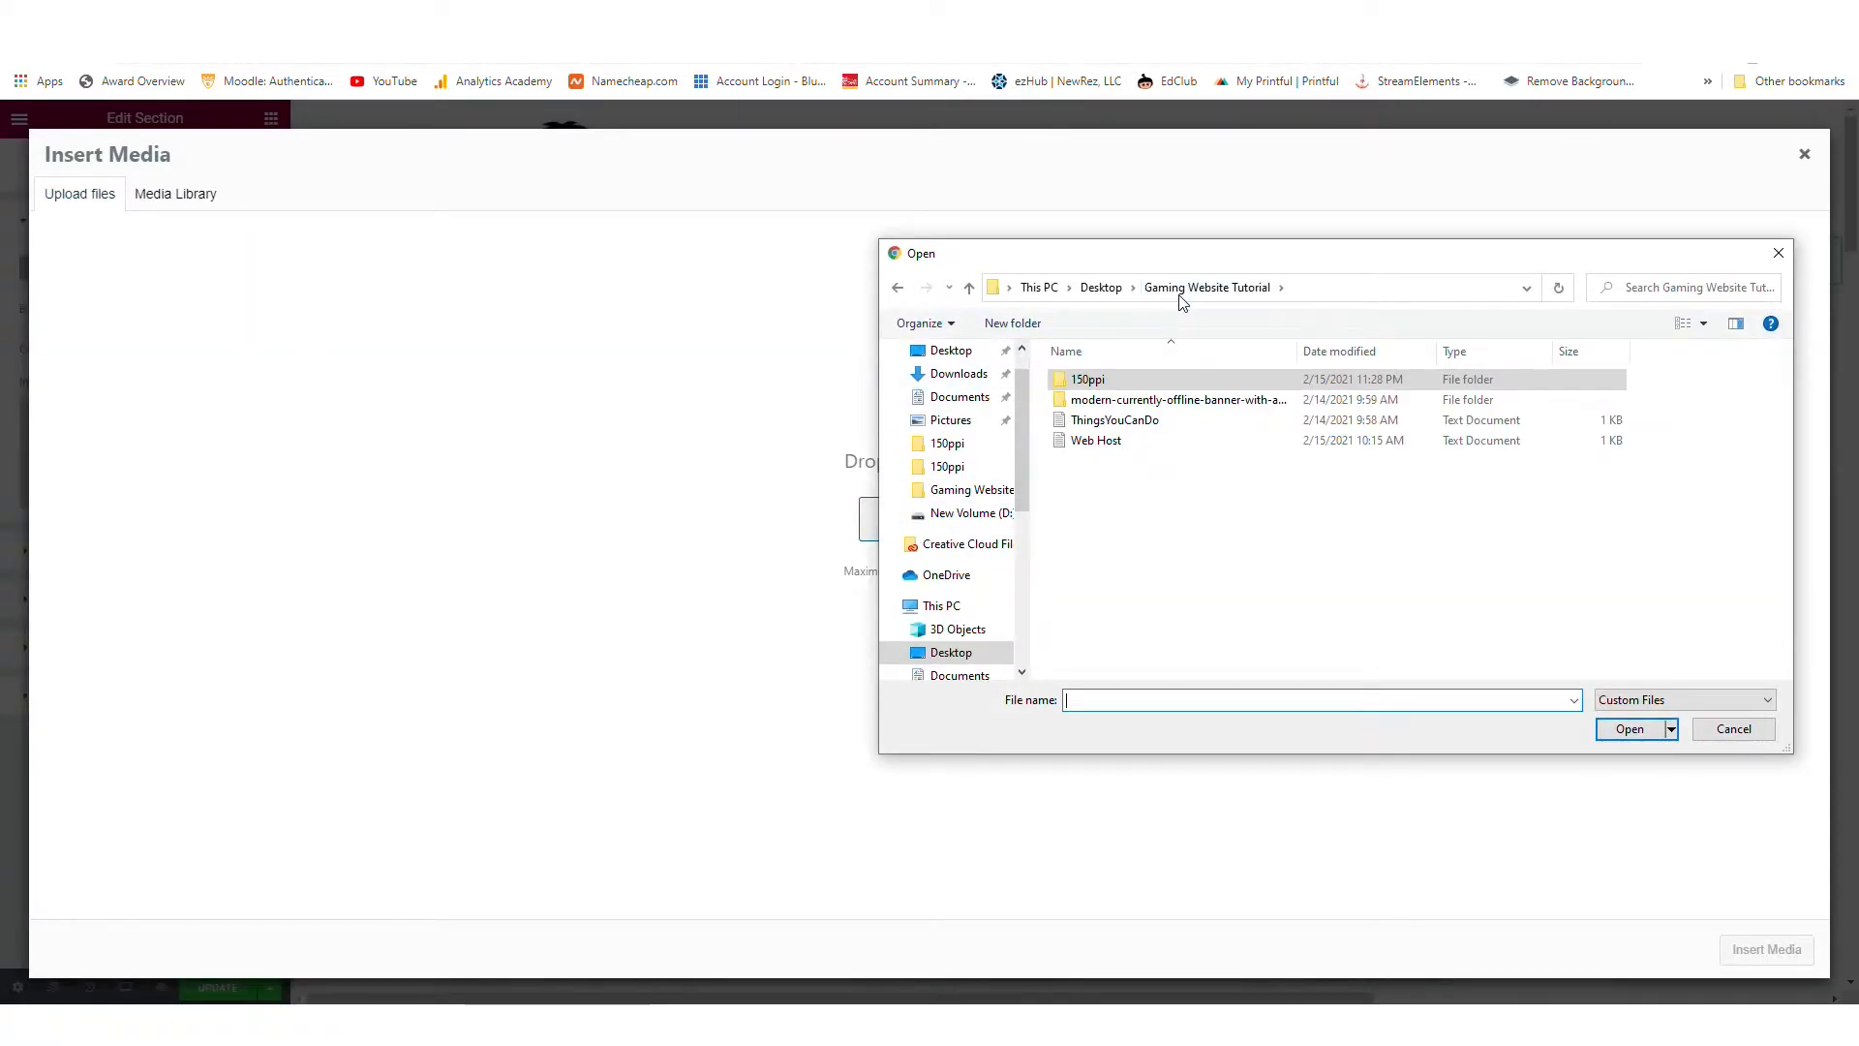
pyautogui.doubleClick(1123, 399)
pyautogui.click(1081, 379)
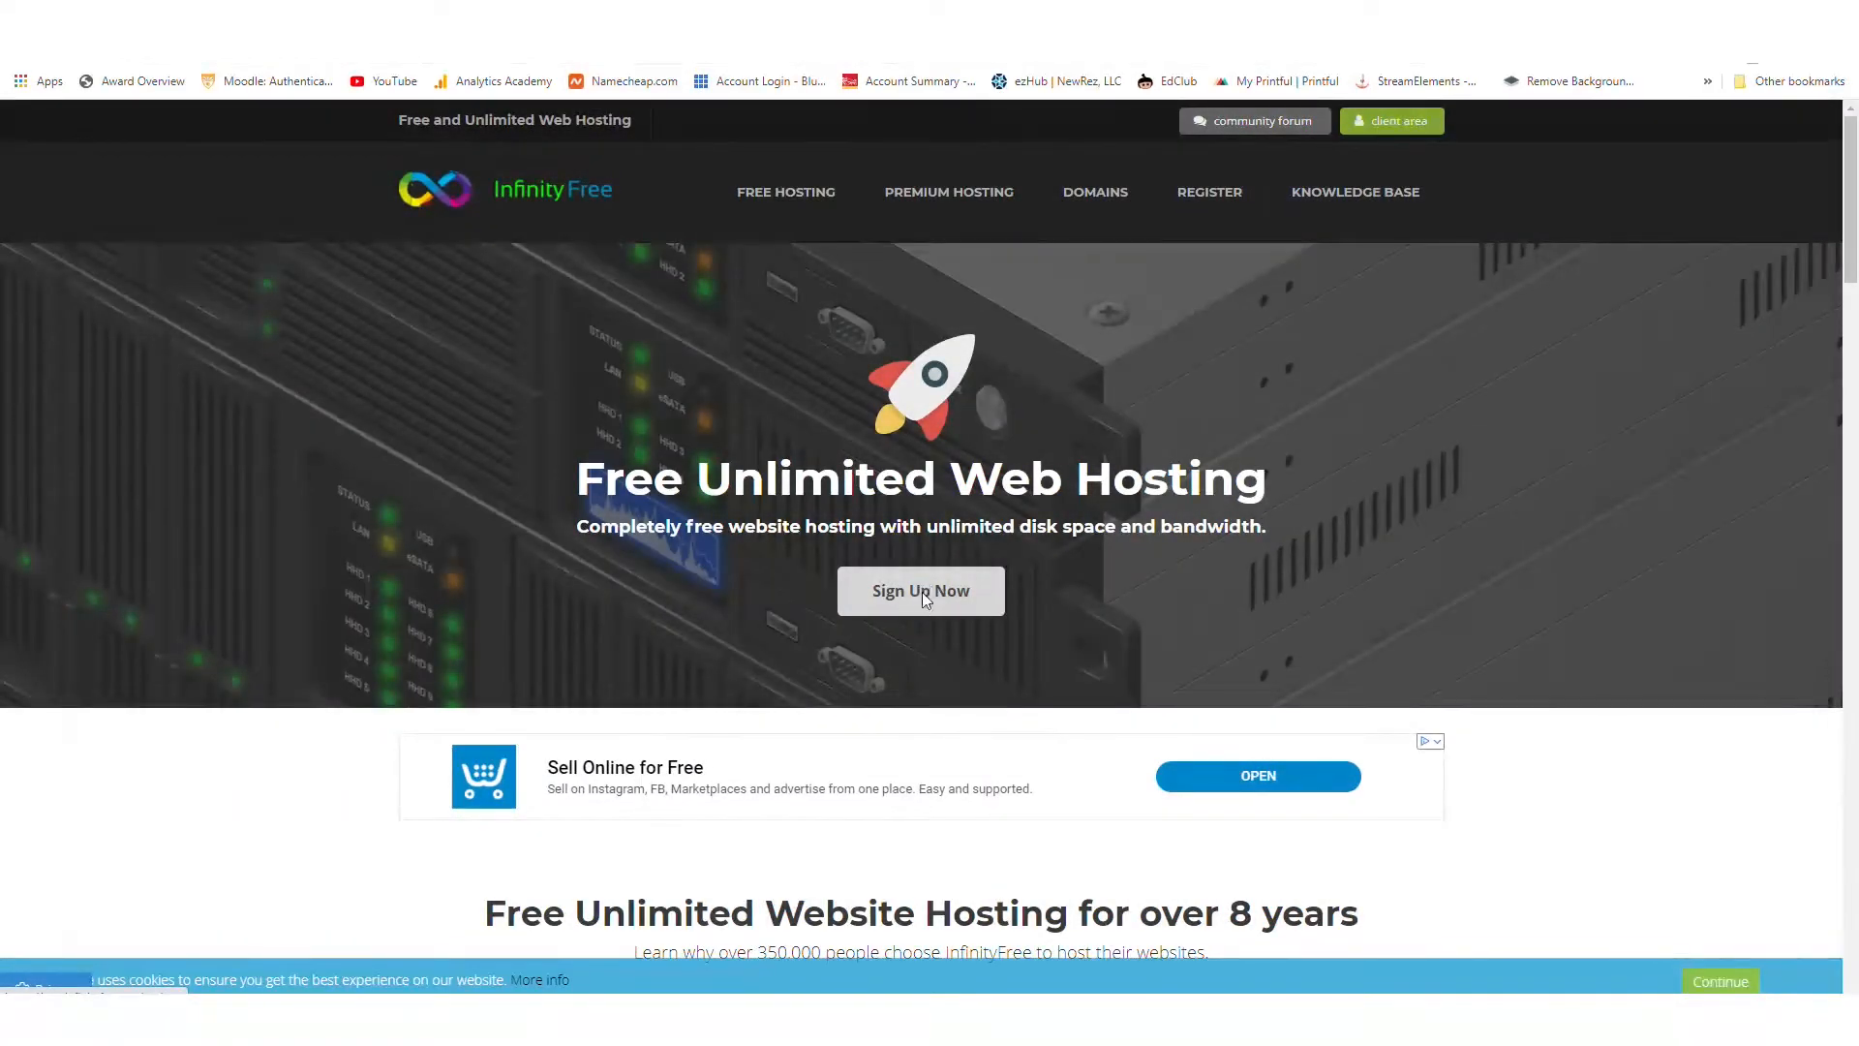
# Sign up for a free InfinityFree account with the e-mail address and account password, accepting the terms and completing the robot check
pyautogui.click(922, 590)
pyautogui.click(868, 422)
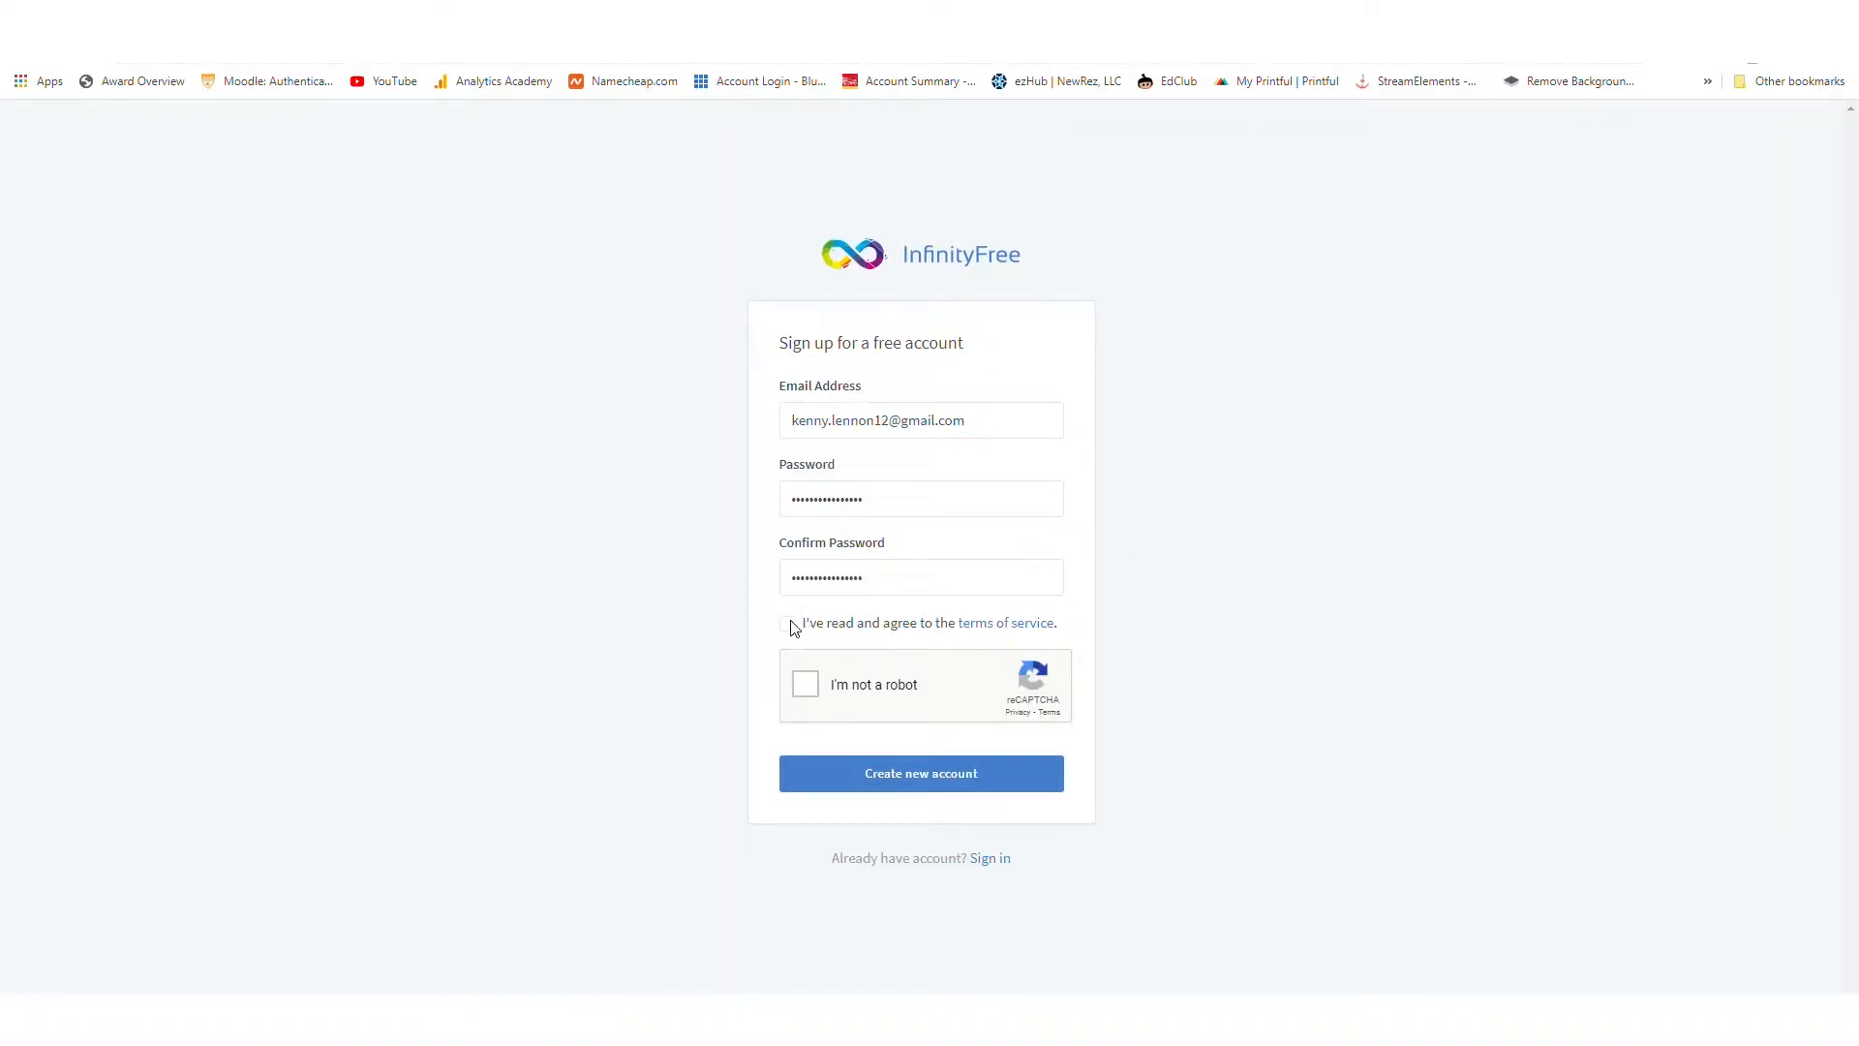
pyautogui.click(791, 623)
pyautogui.click(810, 682)
pyautogui.click(979, 775)
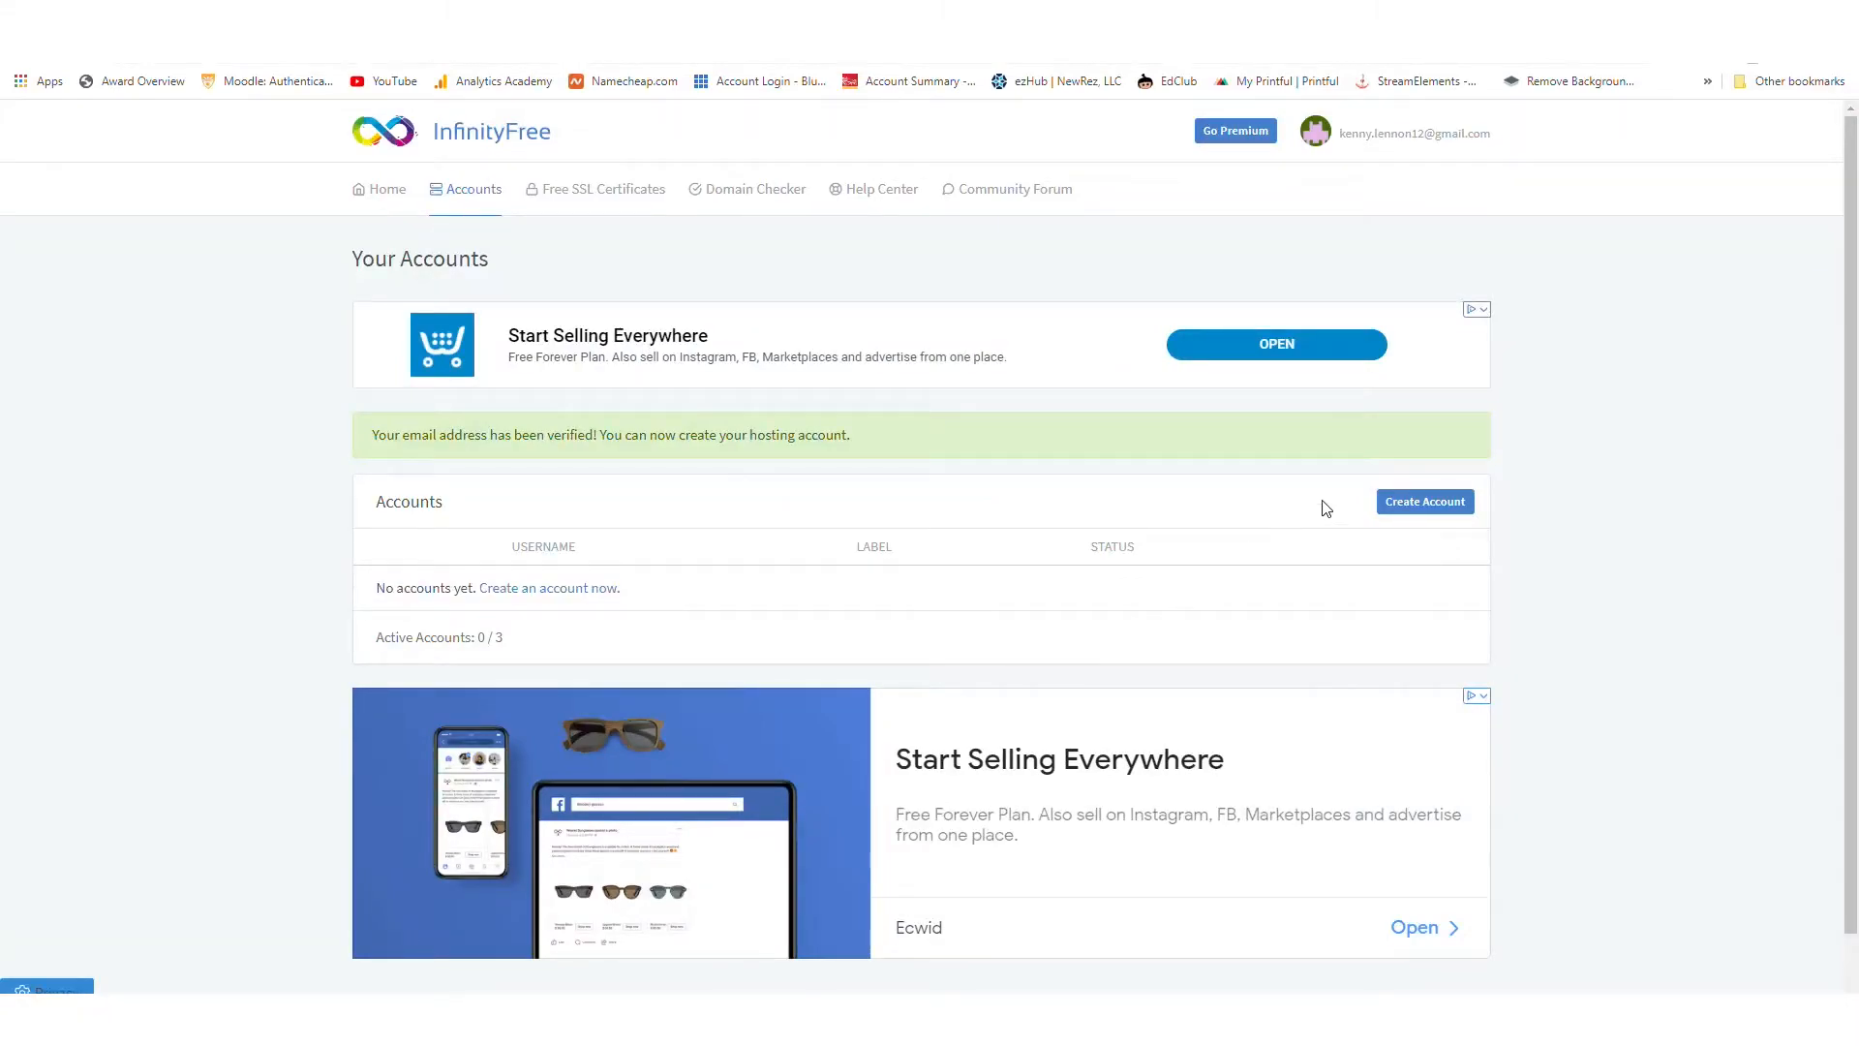
# Start a new hosting account and search for the subdomain gameover with the .rf.gd extension
pyautogui.click(1396, 510)
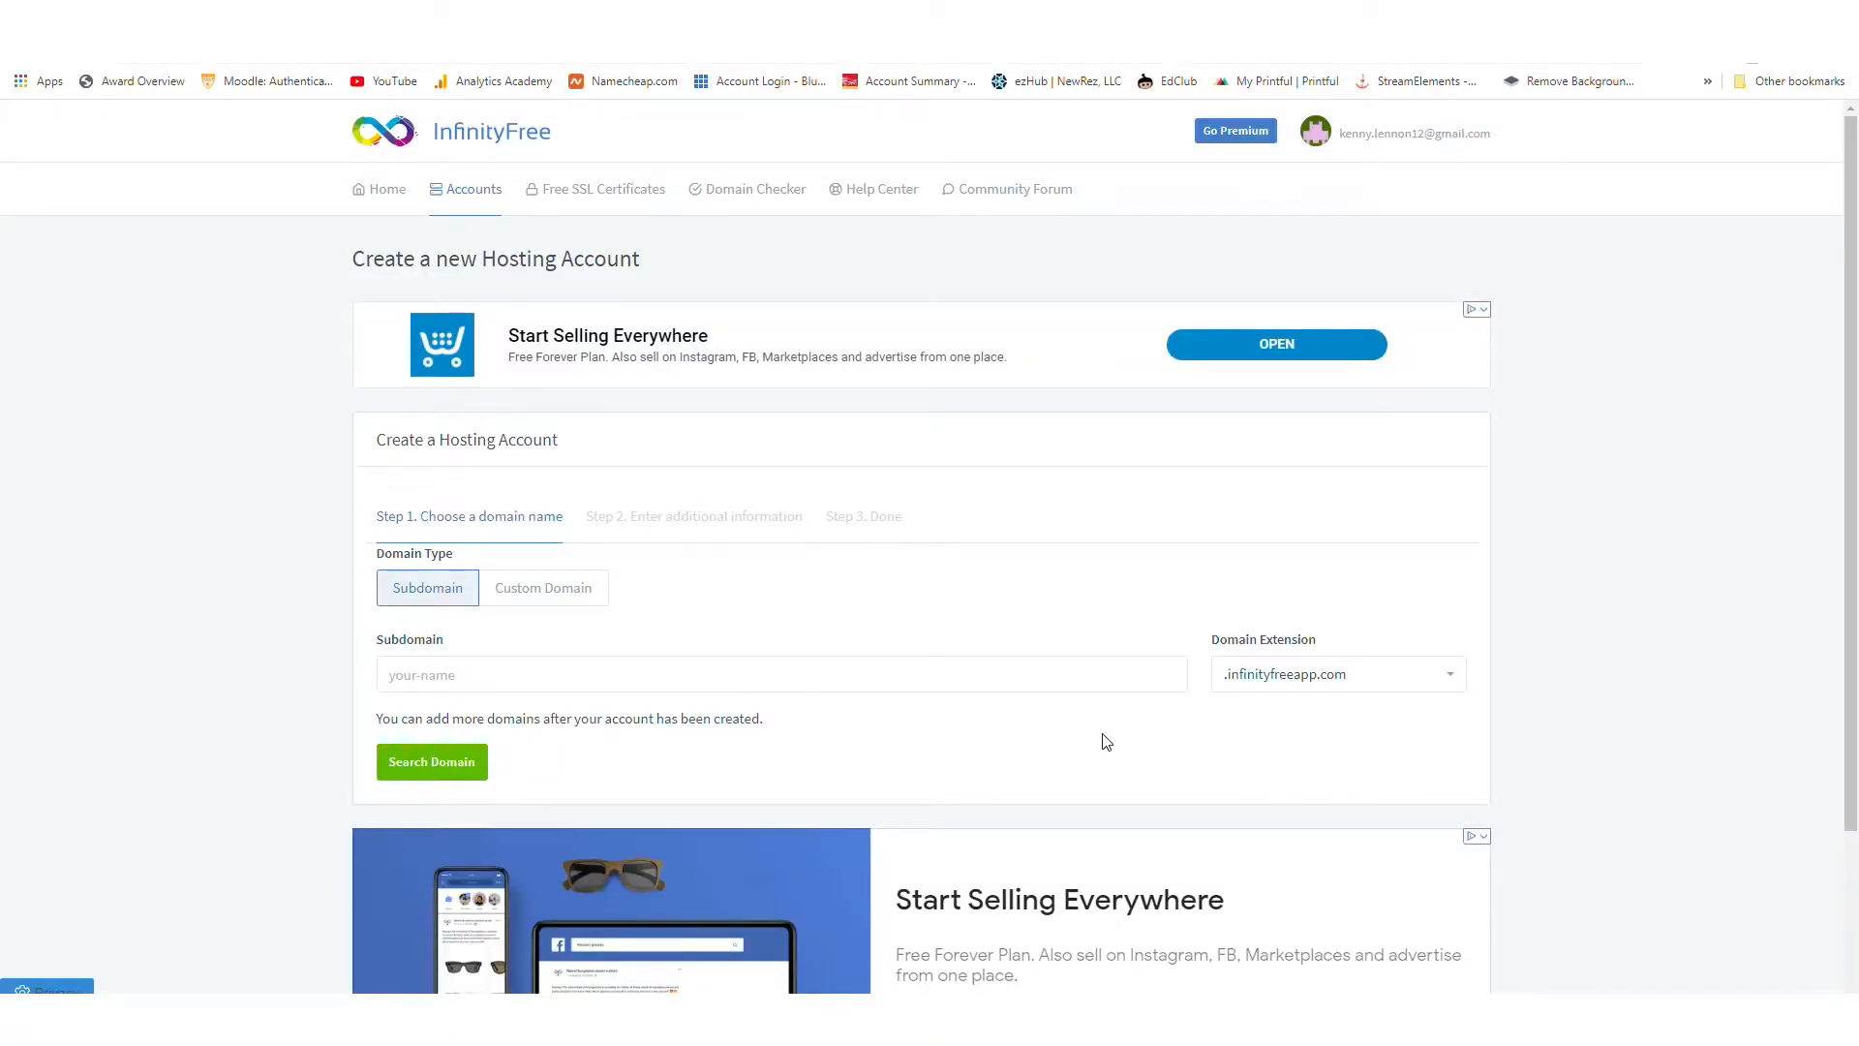
pyautogui.click(1356, 675)
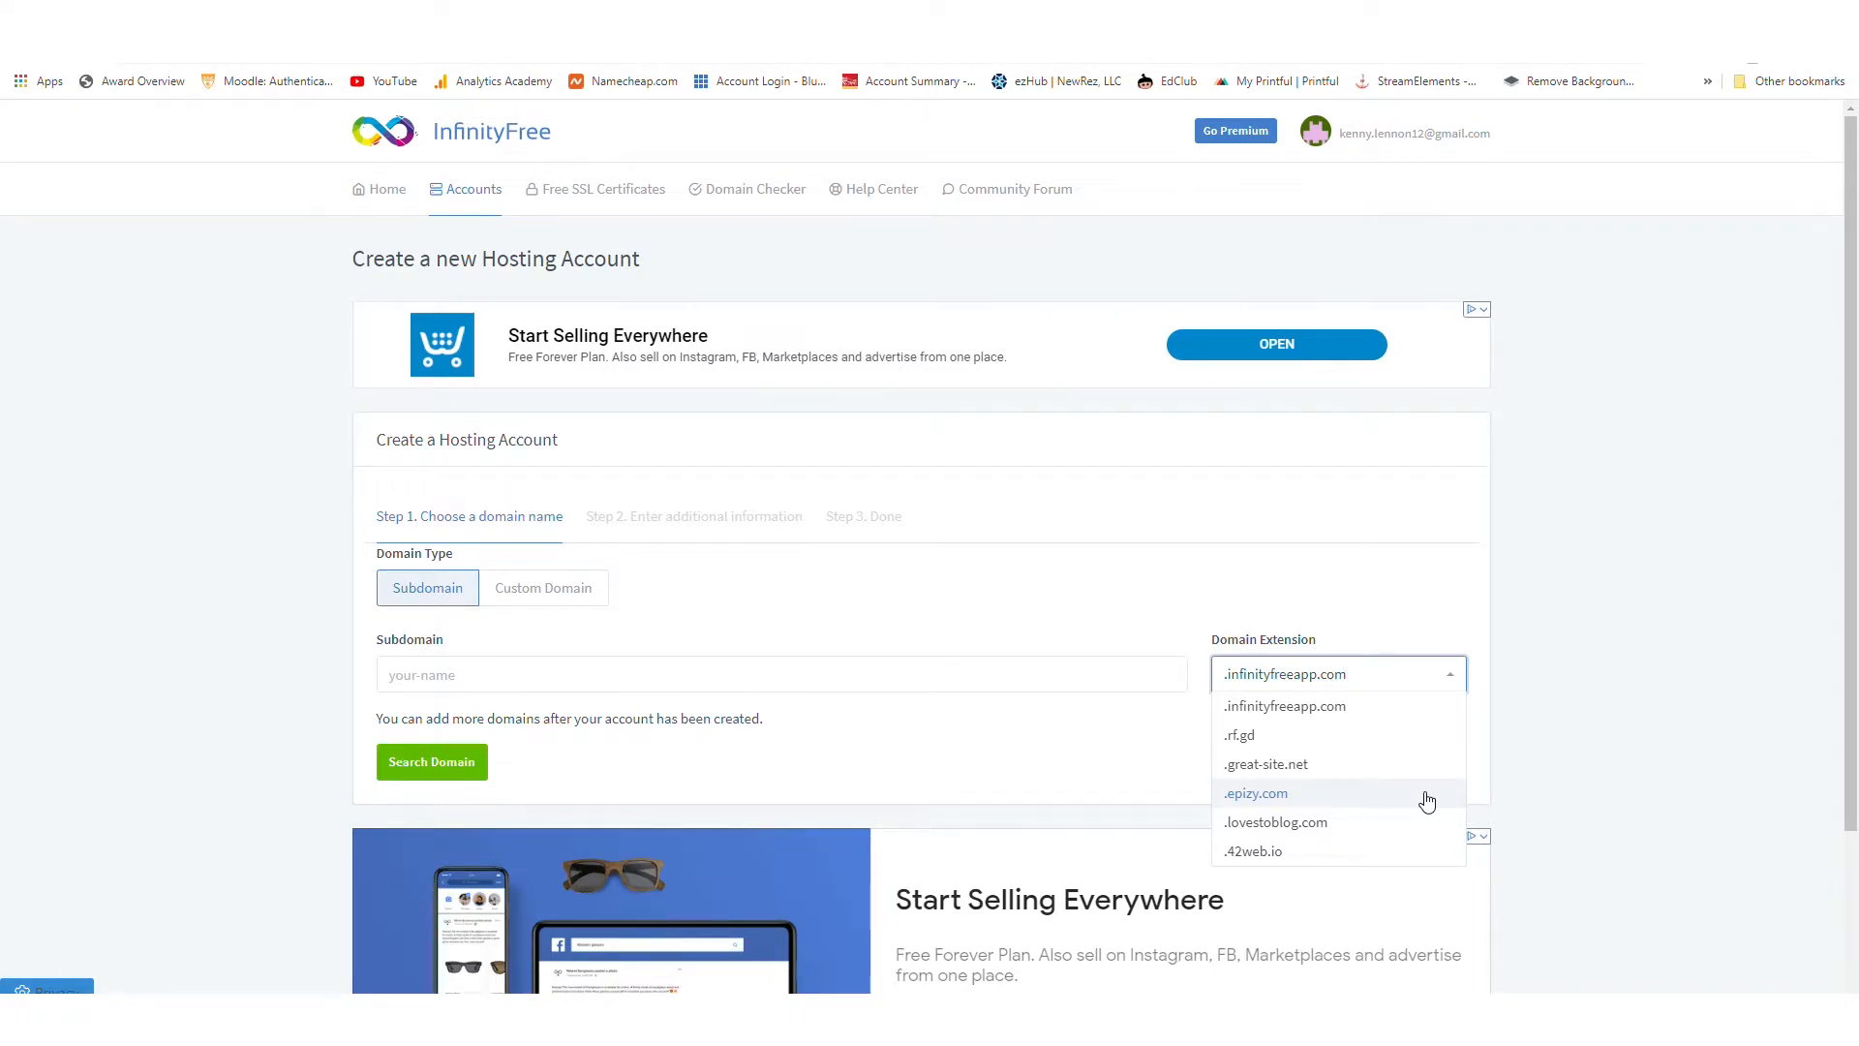
pyautogui.click(1337, 738)
pyautogui.click(490, 677)
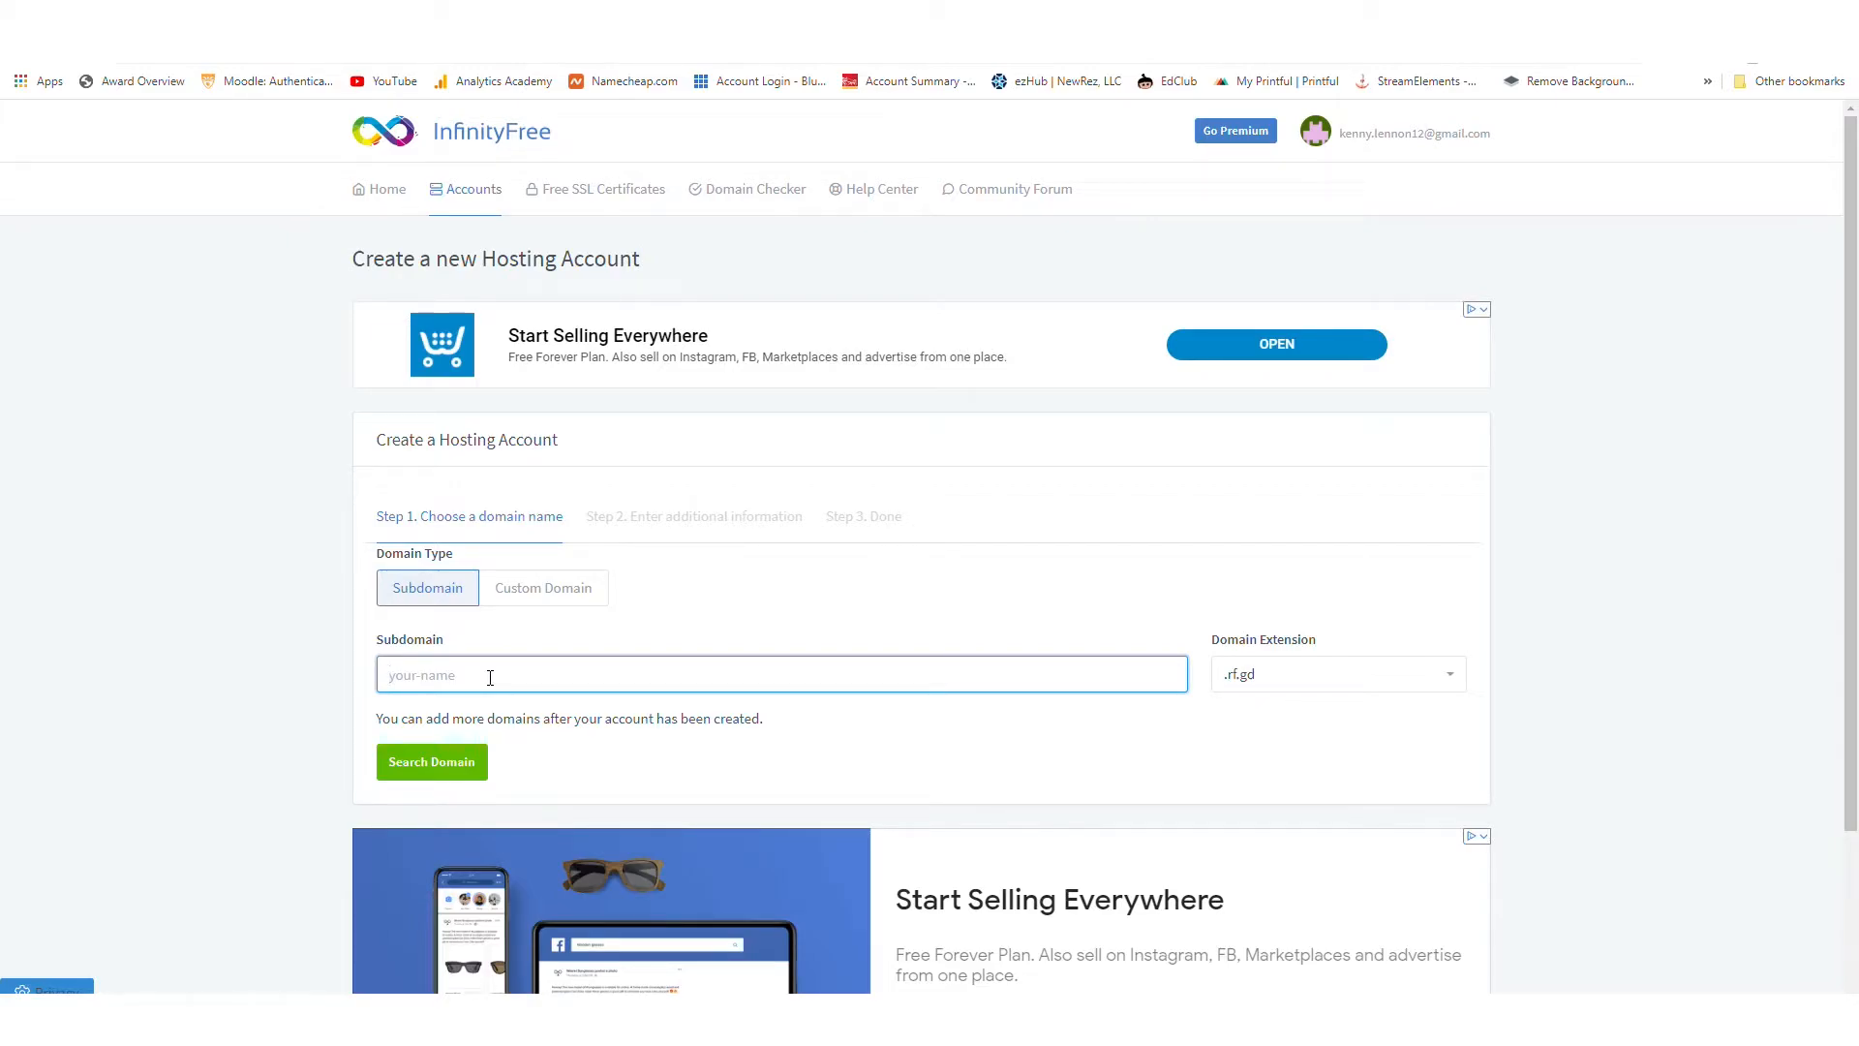
pyautogui.write('gameover')
pyautogui.click(450, 767)
# Complete the robot check and create the hosting account for gameover.rf.gd
pyautogui.scroll(-1, 489, 647)
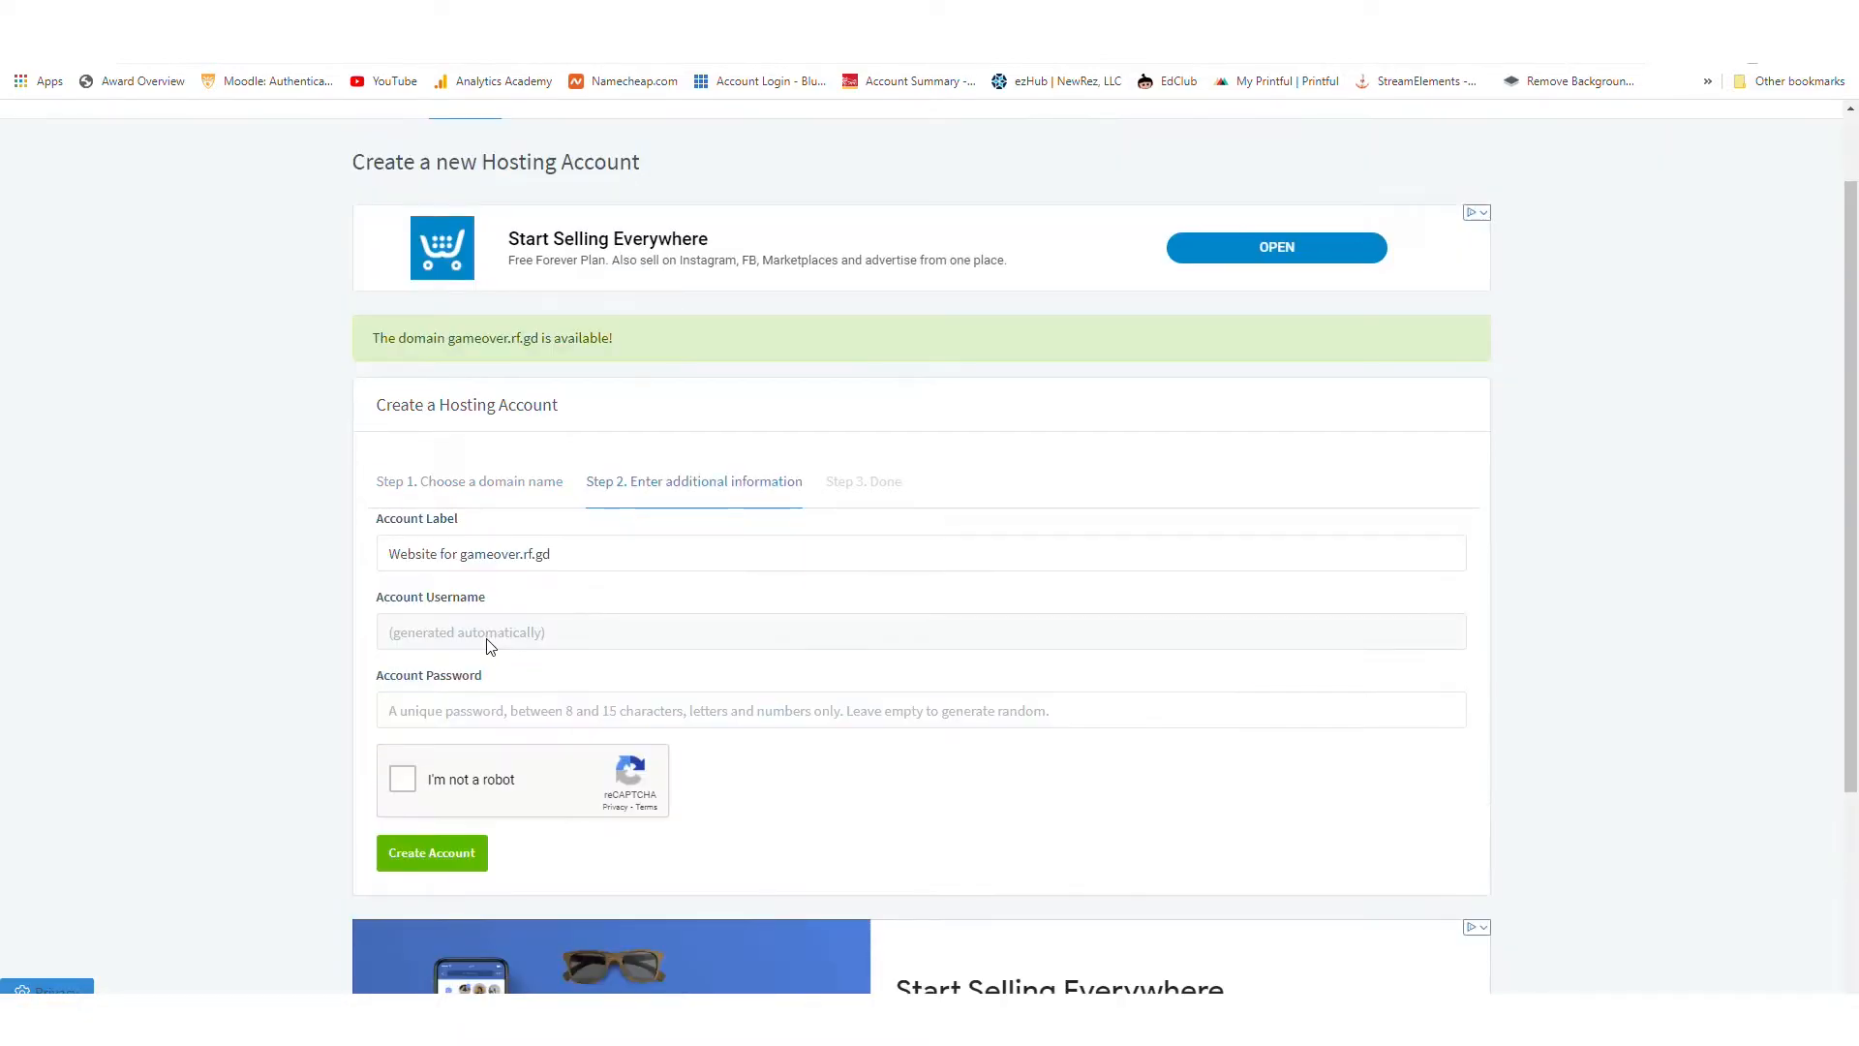
pyautogui.click(403, 779)
pyautogui.click(451, 854)
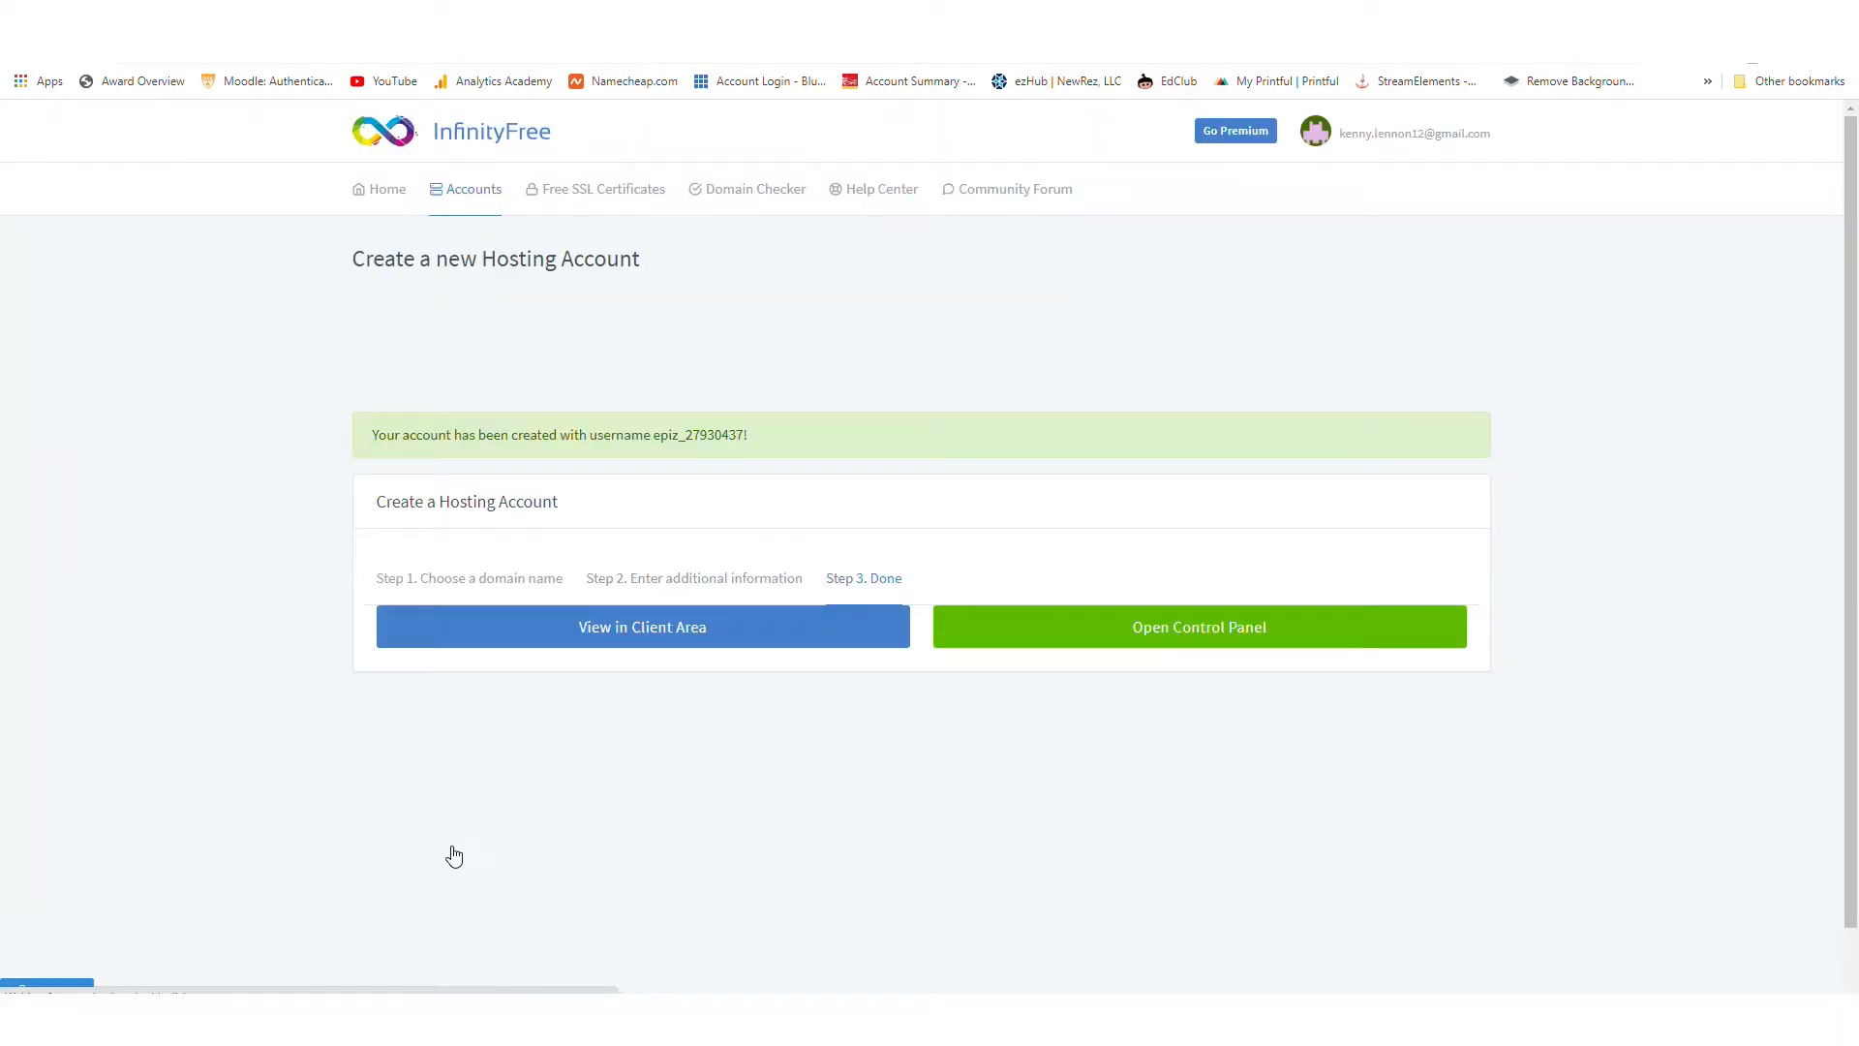
# Open the new hosting account's control panel and approve receiving service e-mails
pyautogui.click(1140, 628)
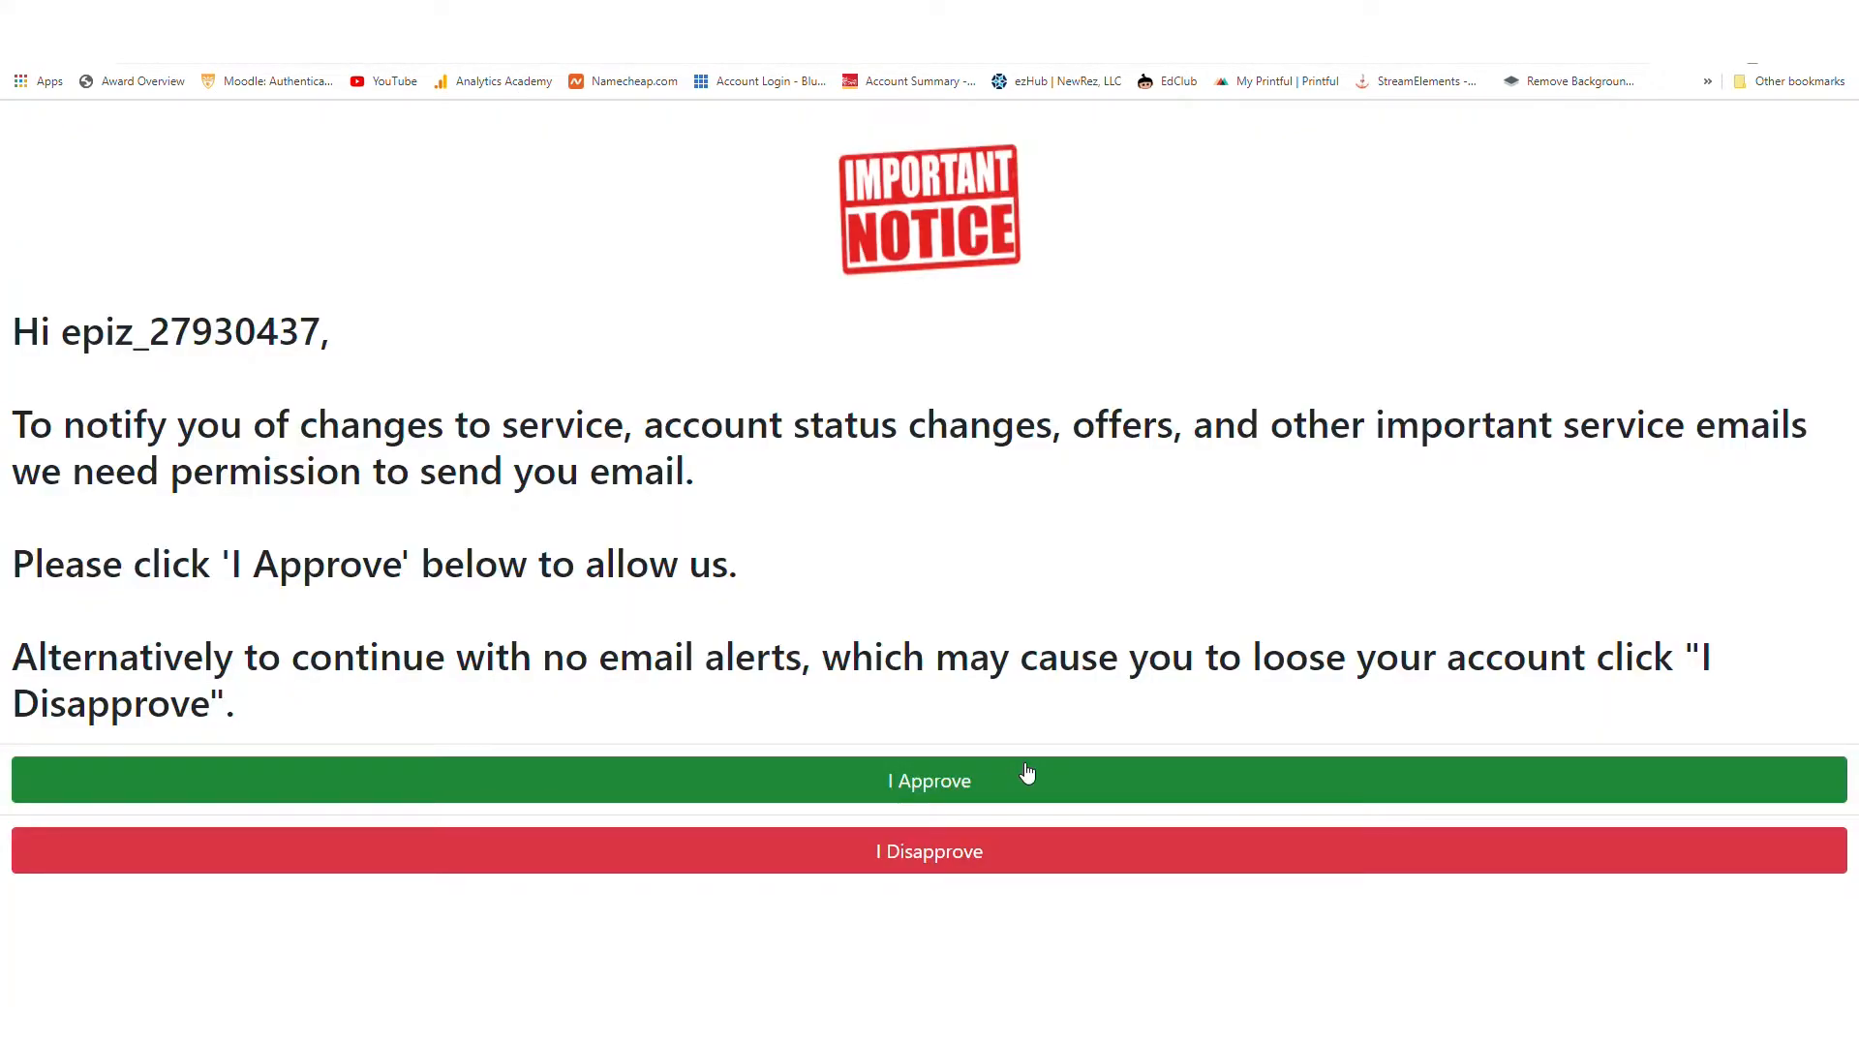
pyautogui.click(1027, 772)
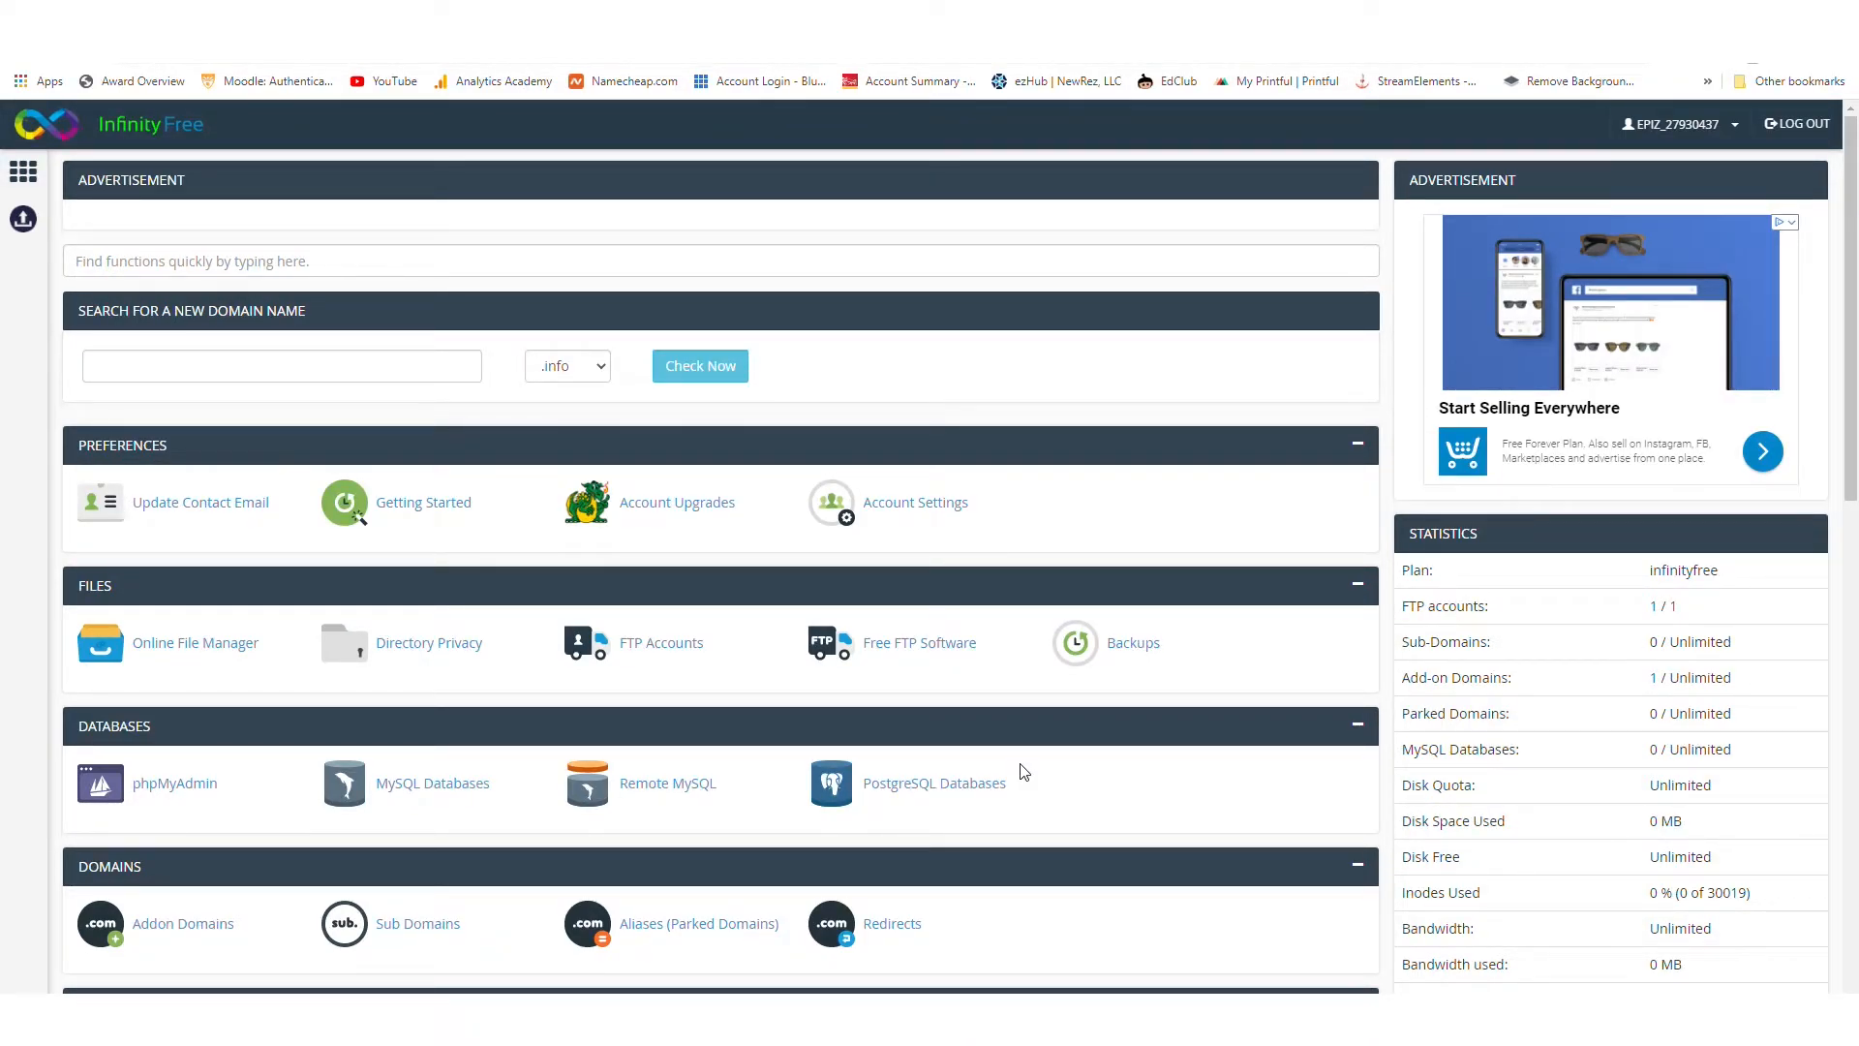
# Open the WordPress installation form in the Softaculous Apps Installer
pyautogui.scroll(-4, 925, 639)
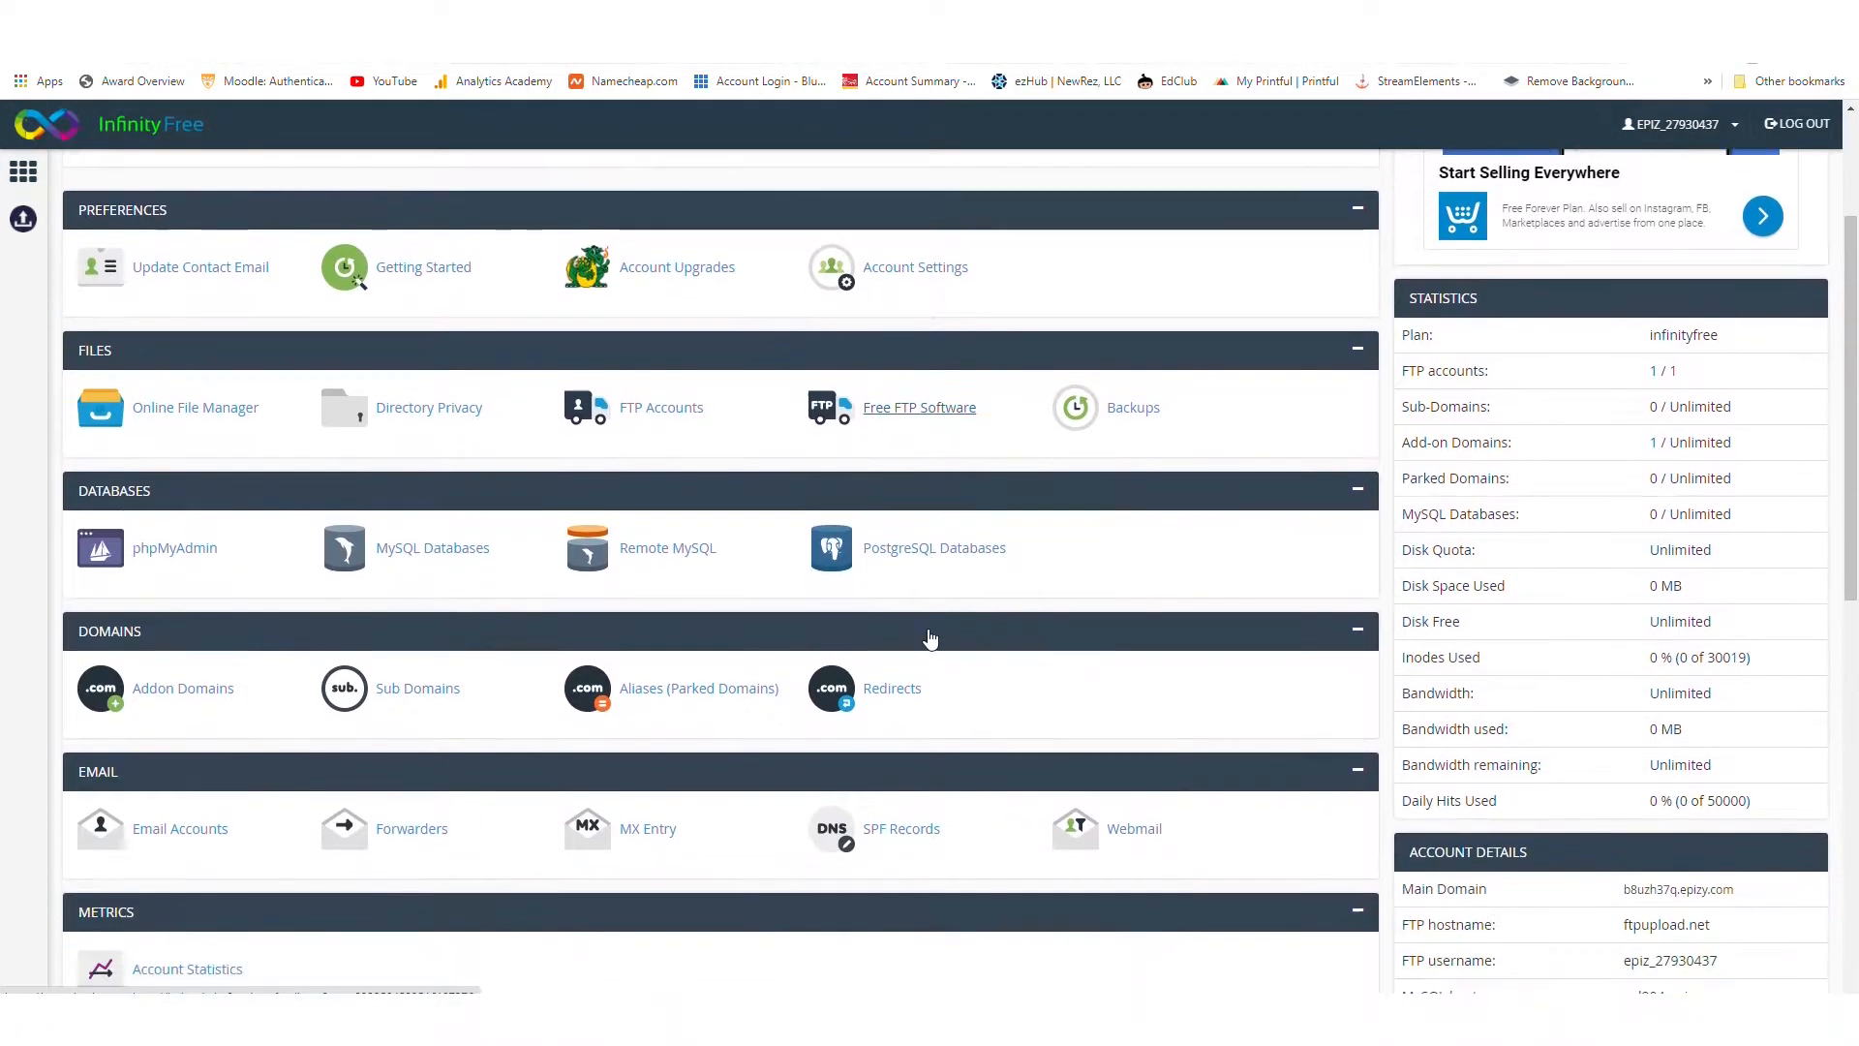
pyautogui.scroll(-3, 924, 632)
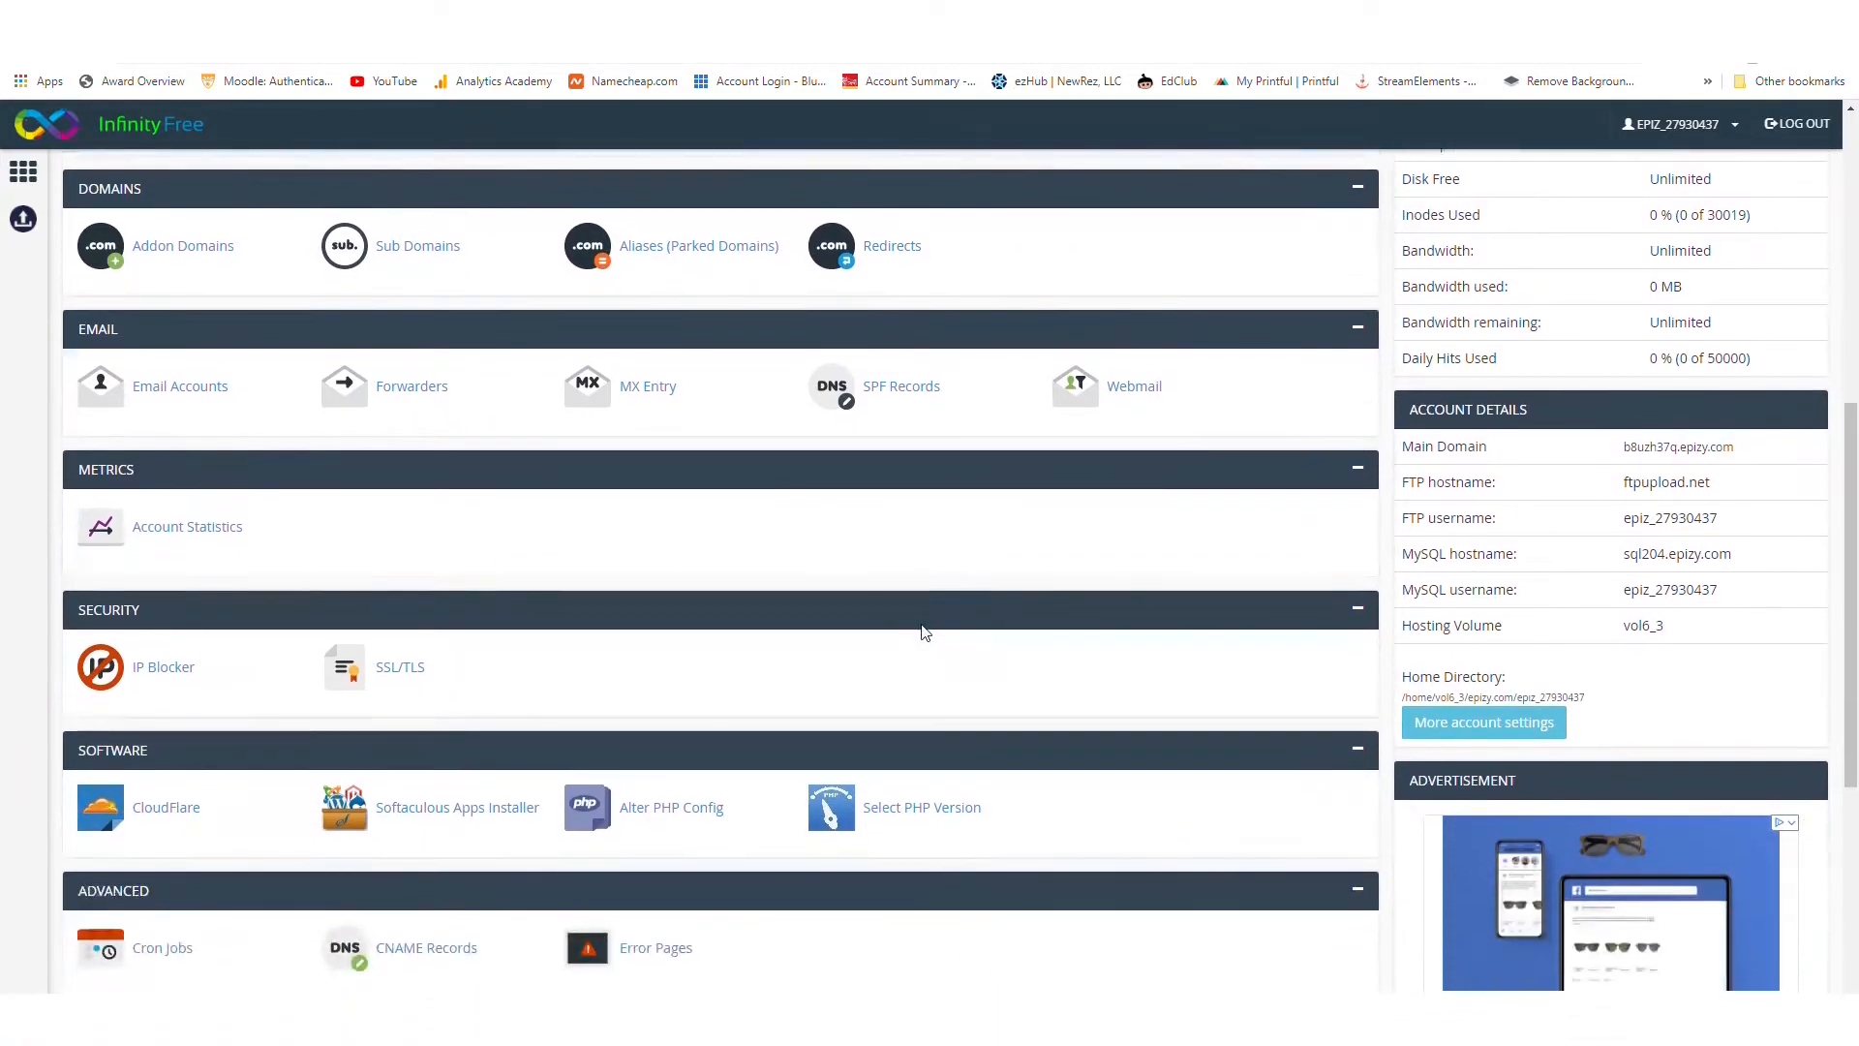
pyautogui.click(503, 812)
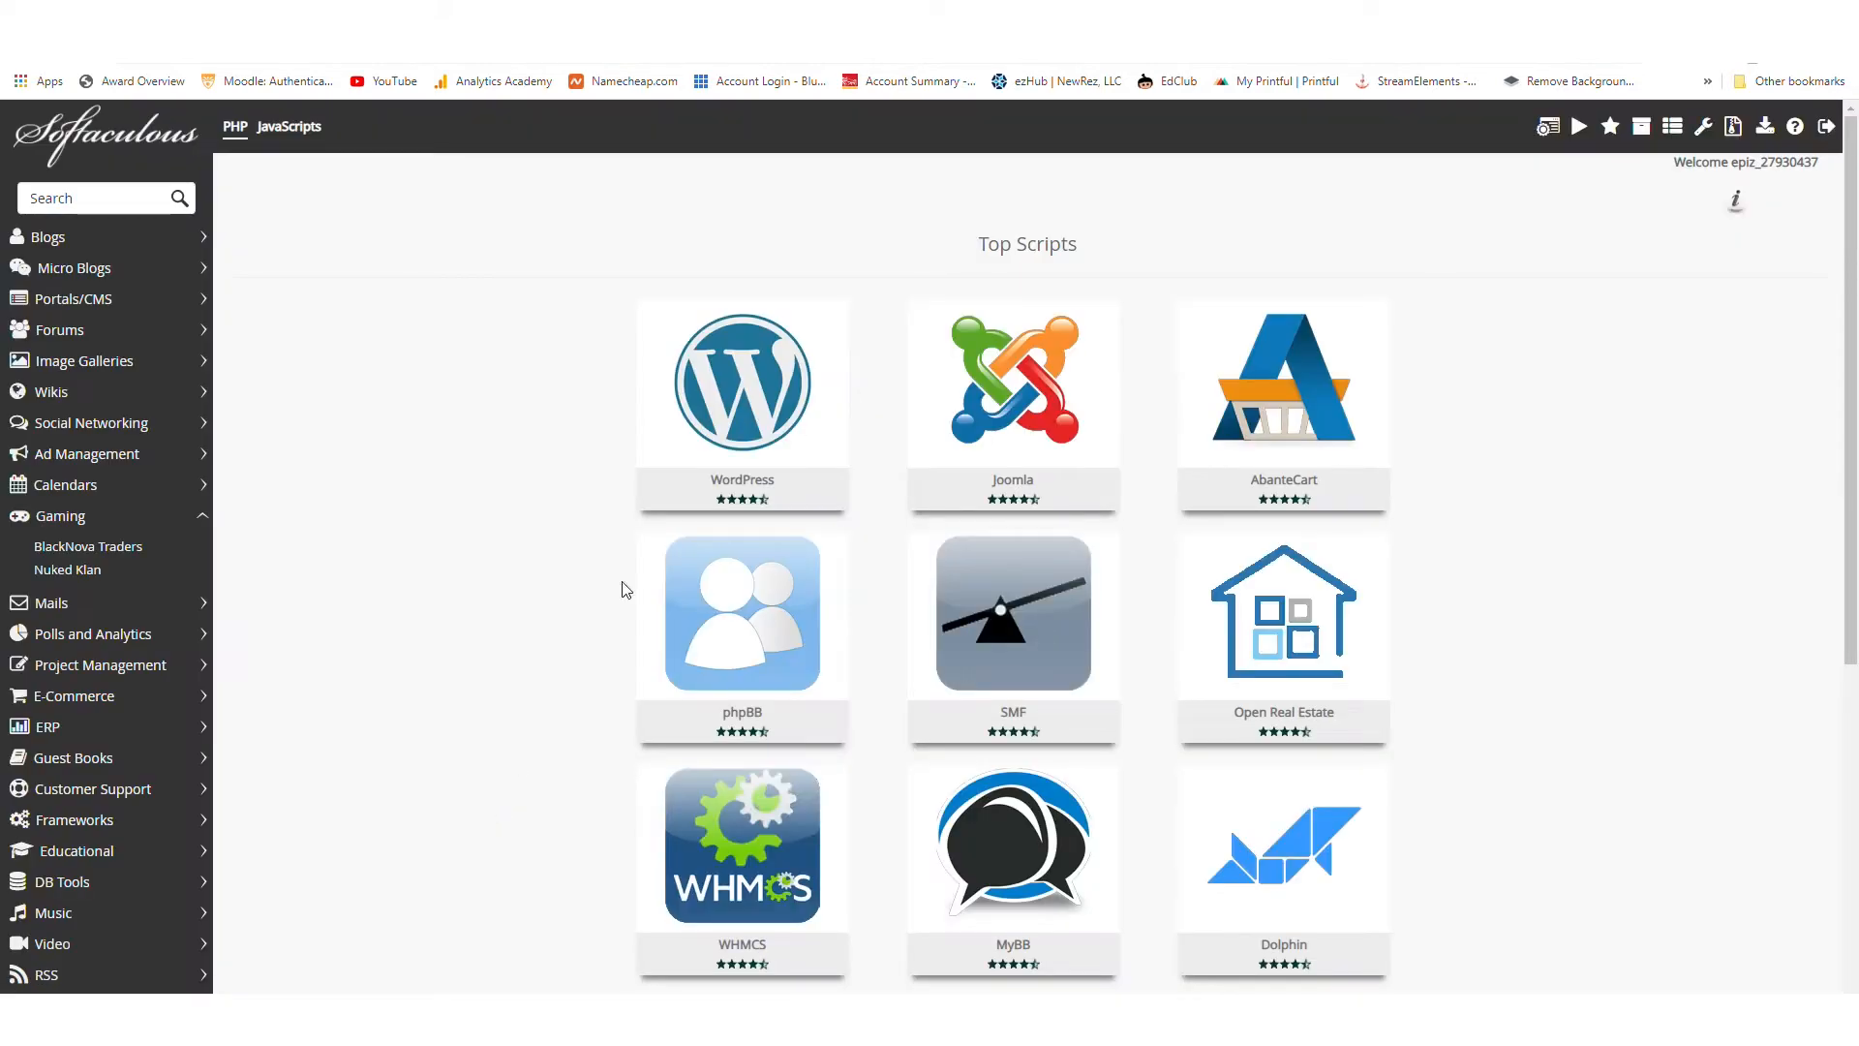
pyautogui.moveTo(718, 432)
pyautogui.click(668, 442)
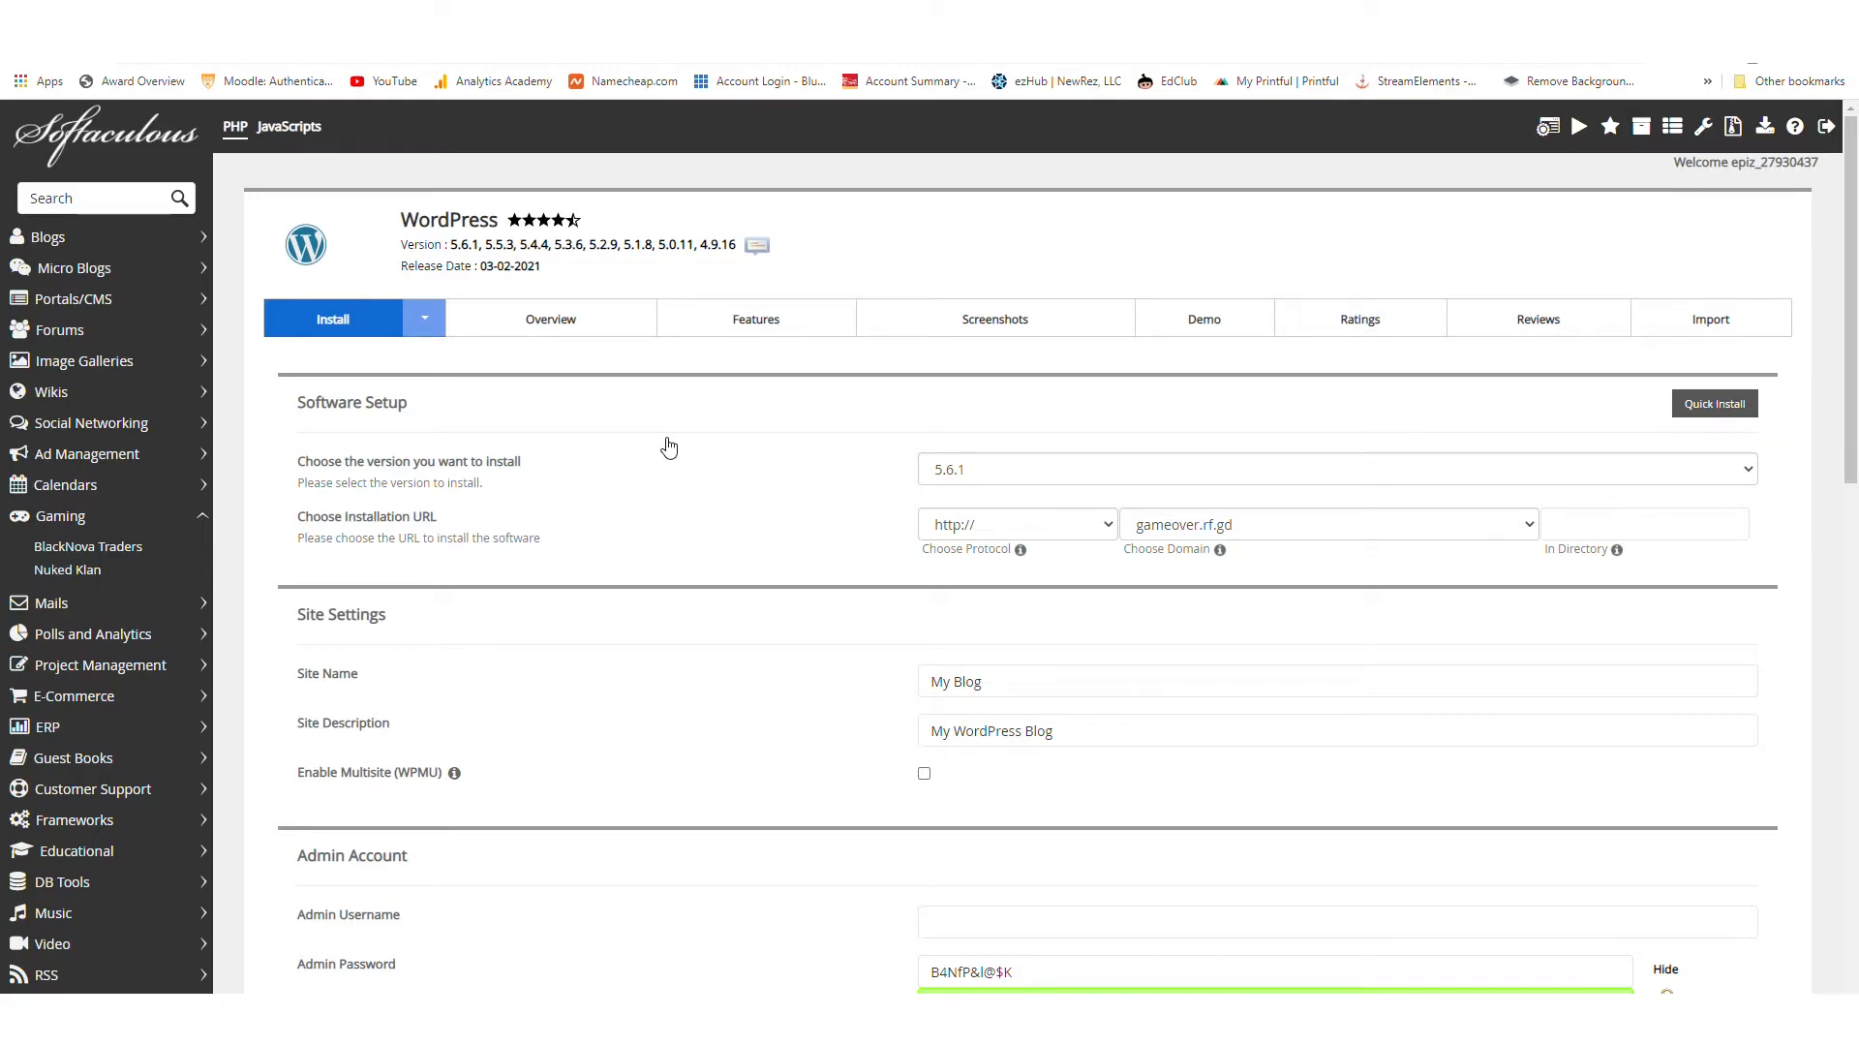
pyautogui.click(971, 524)
pyautogui.click(1042, 524)
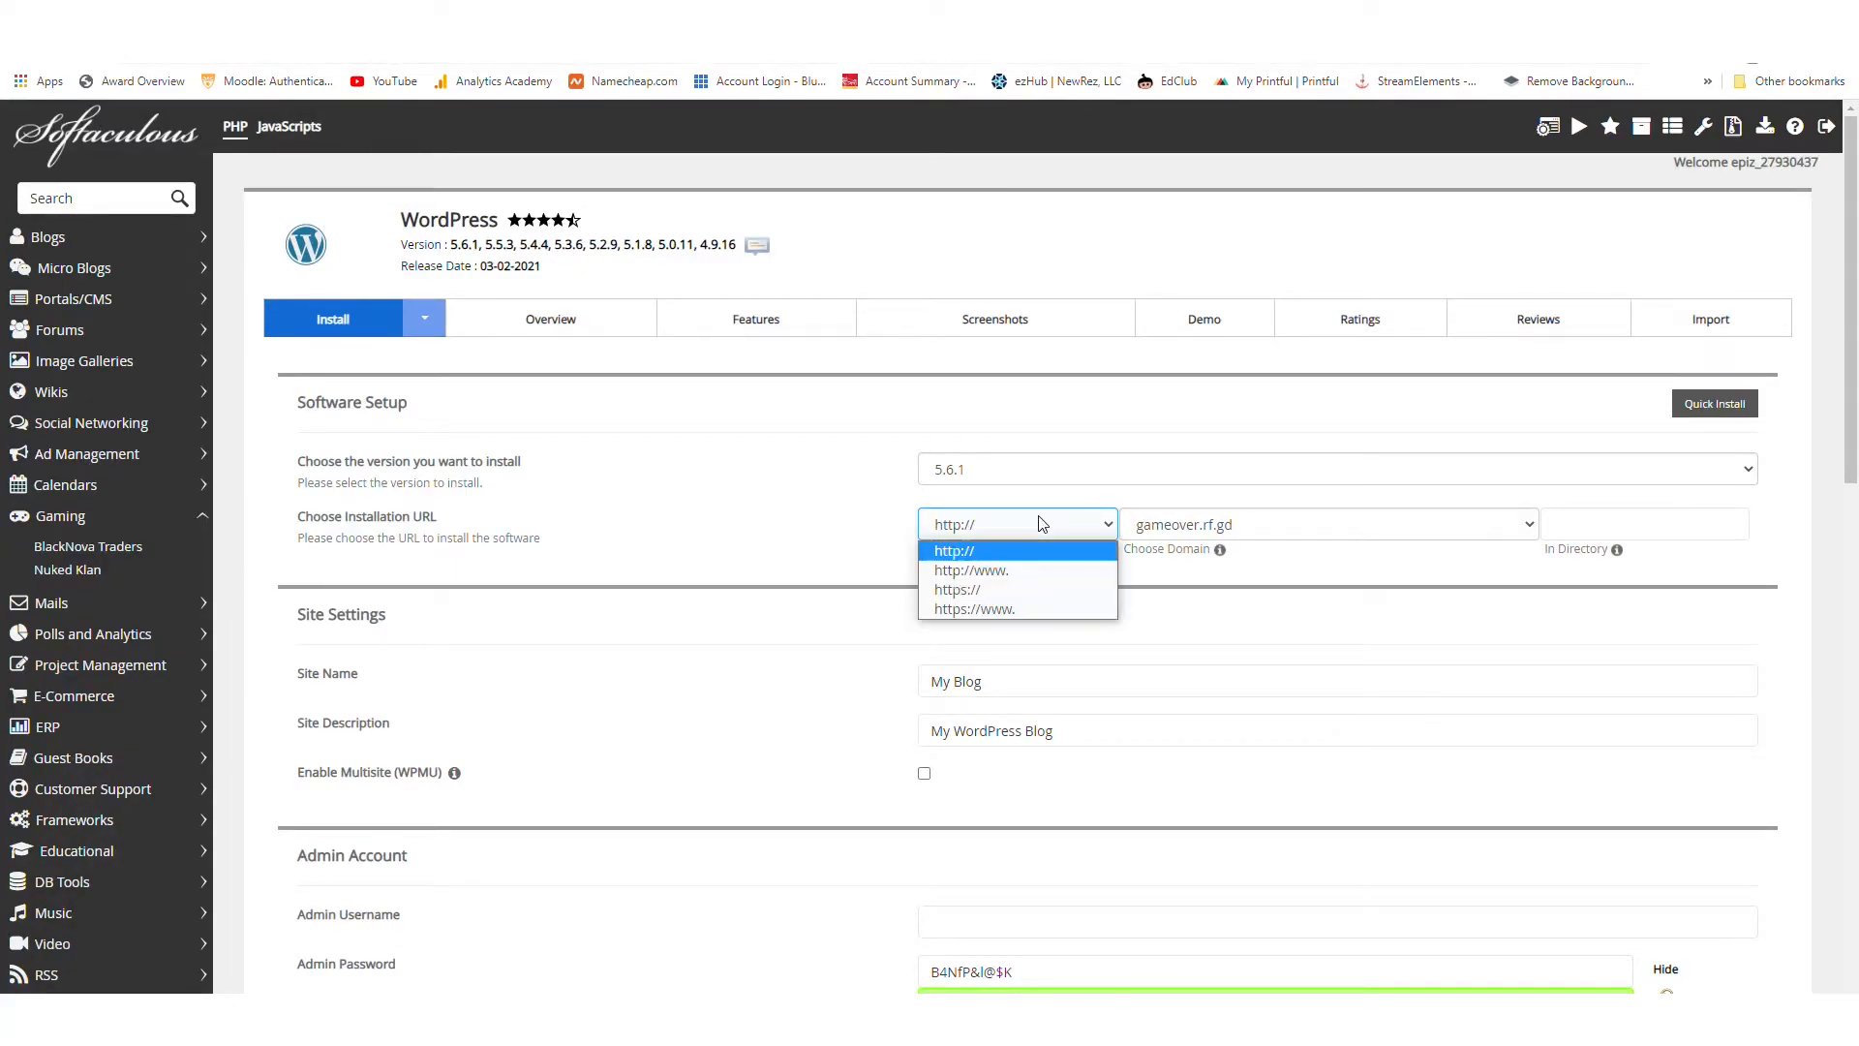
pyautogui.click(1012, 570)
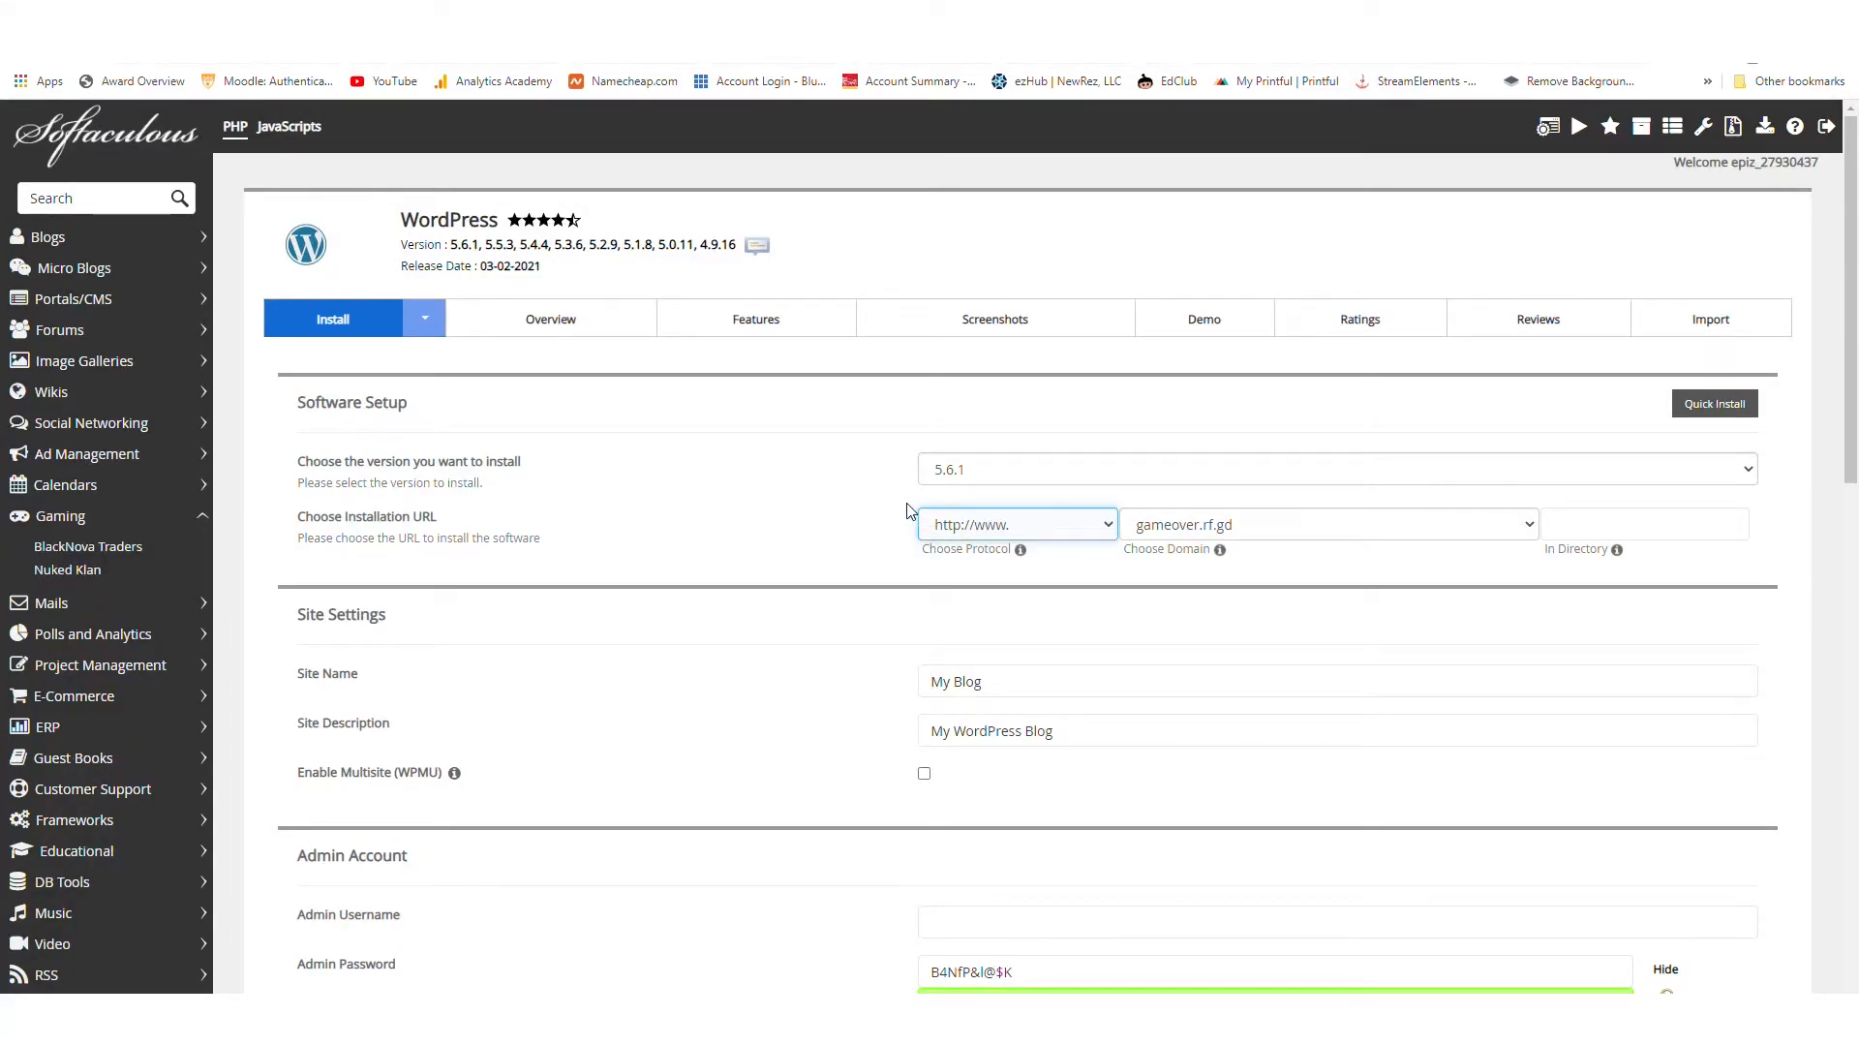
# Set the site name to Game Over and the site description to Gaming Is Awesome
pyautogui.scroll(-2, 911, 512)
pyautogui.tripleClick(925, 494)
pyautogui.write('Game')
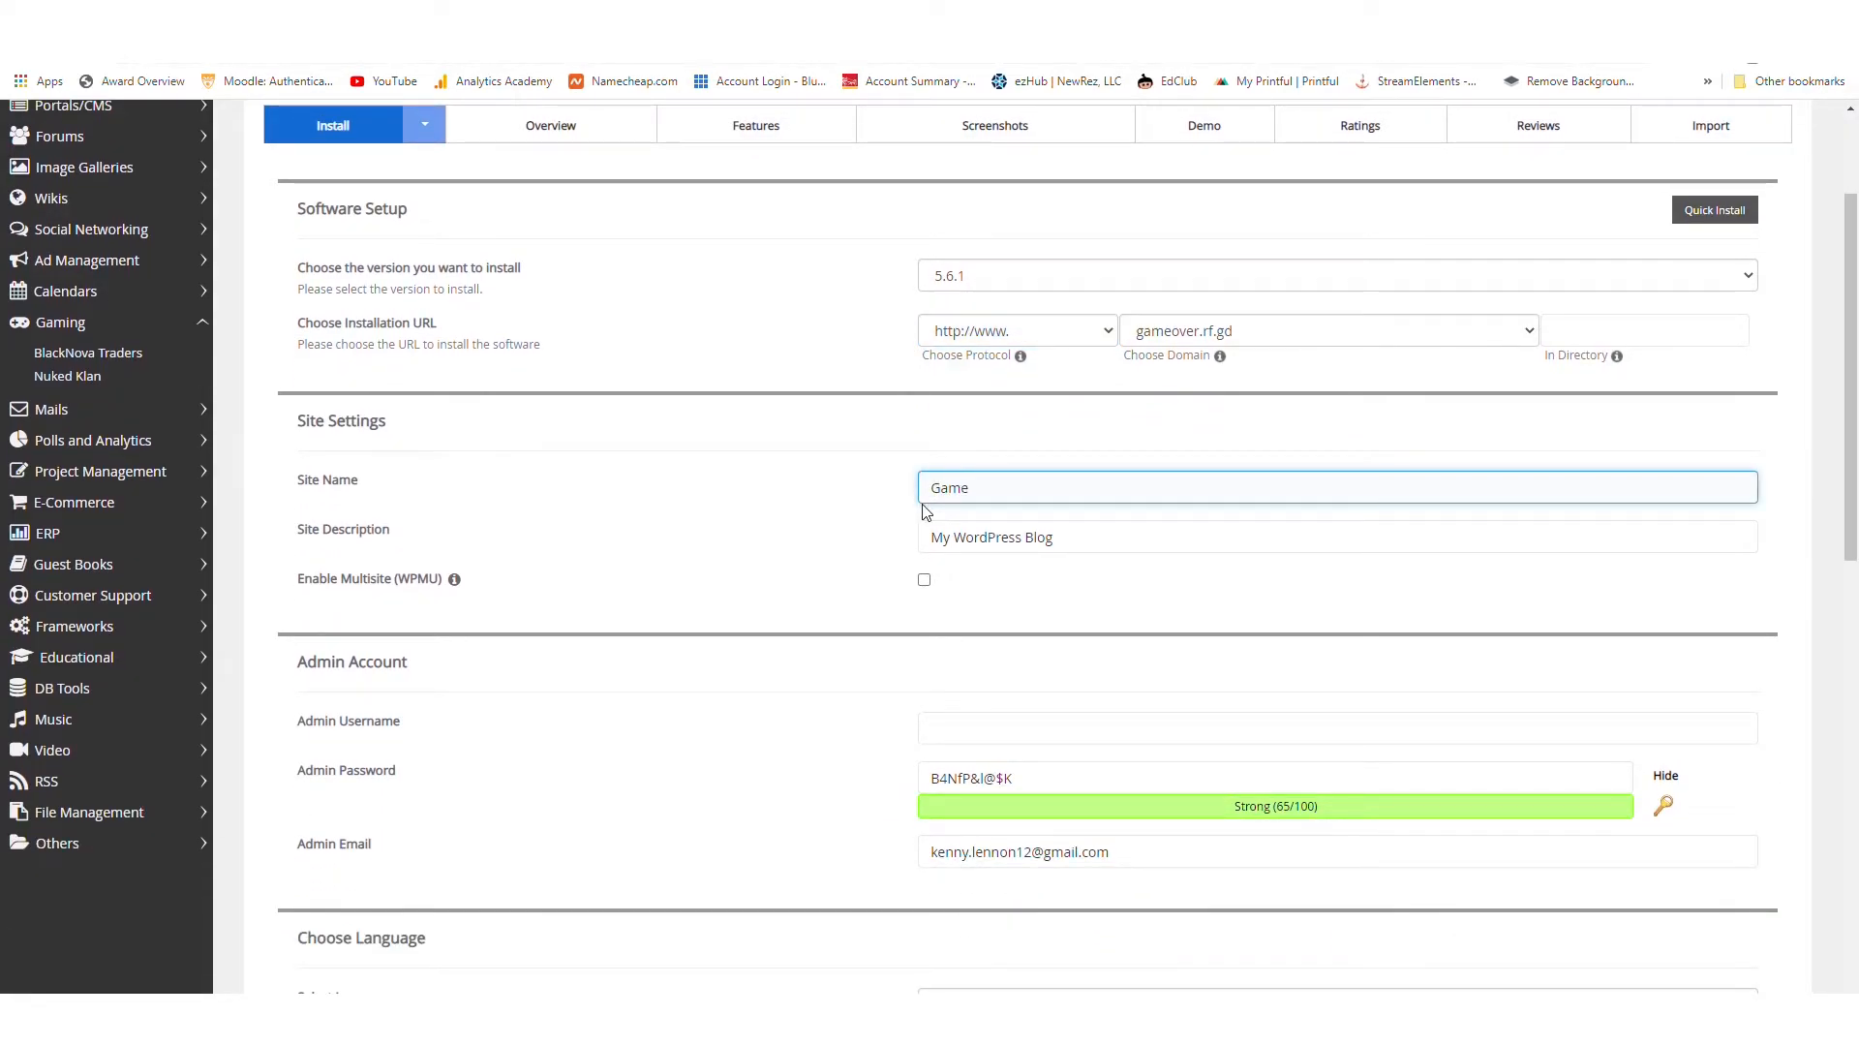
pyautogui.write(' Over')
pyautogui.tripleClick(1088, 526)
pyautogui.write('Gaming')
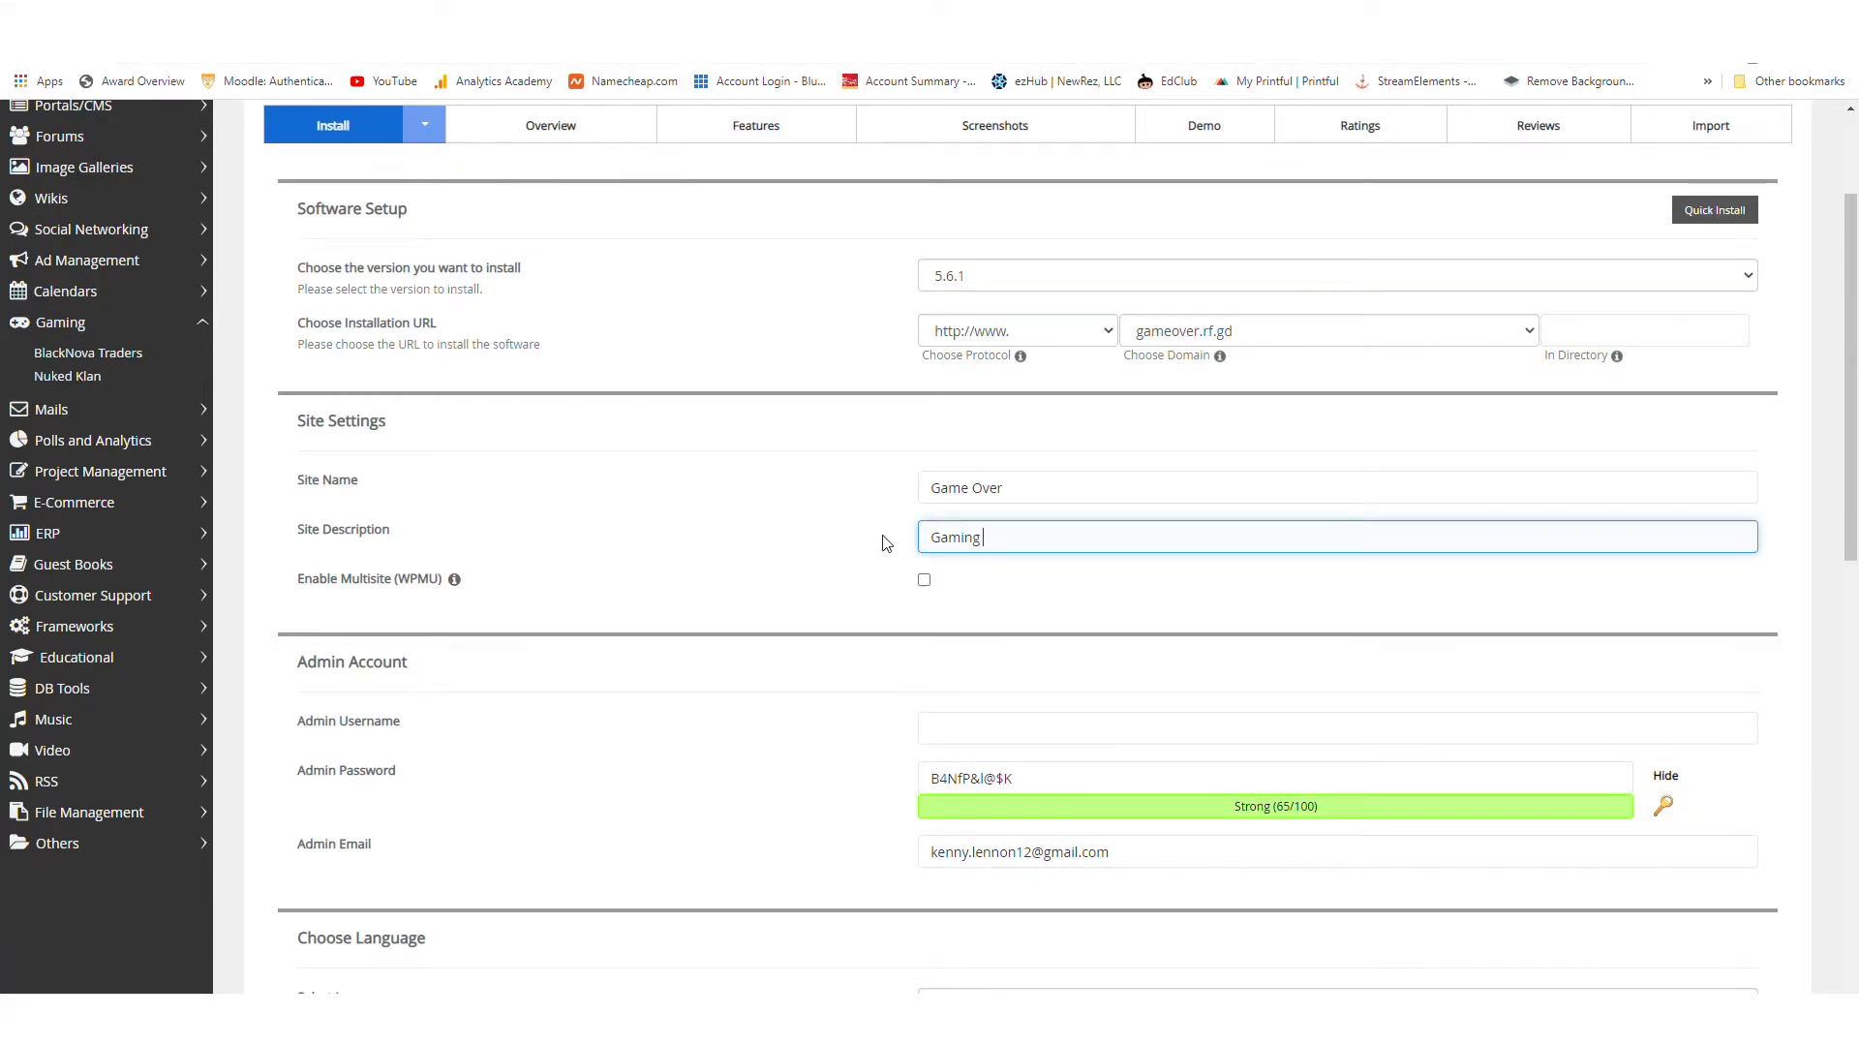
pyautogui.write(' Isa')
pyautogui.press('BackSpace')
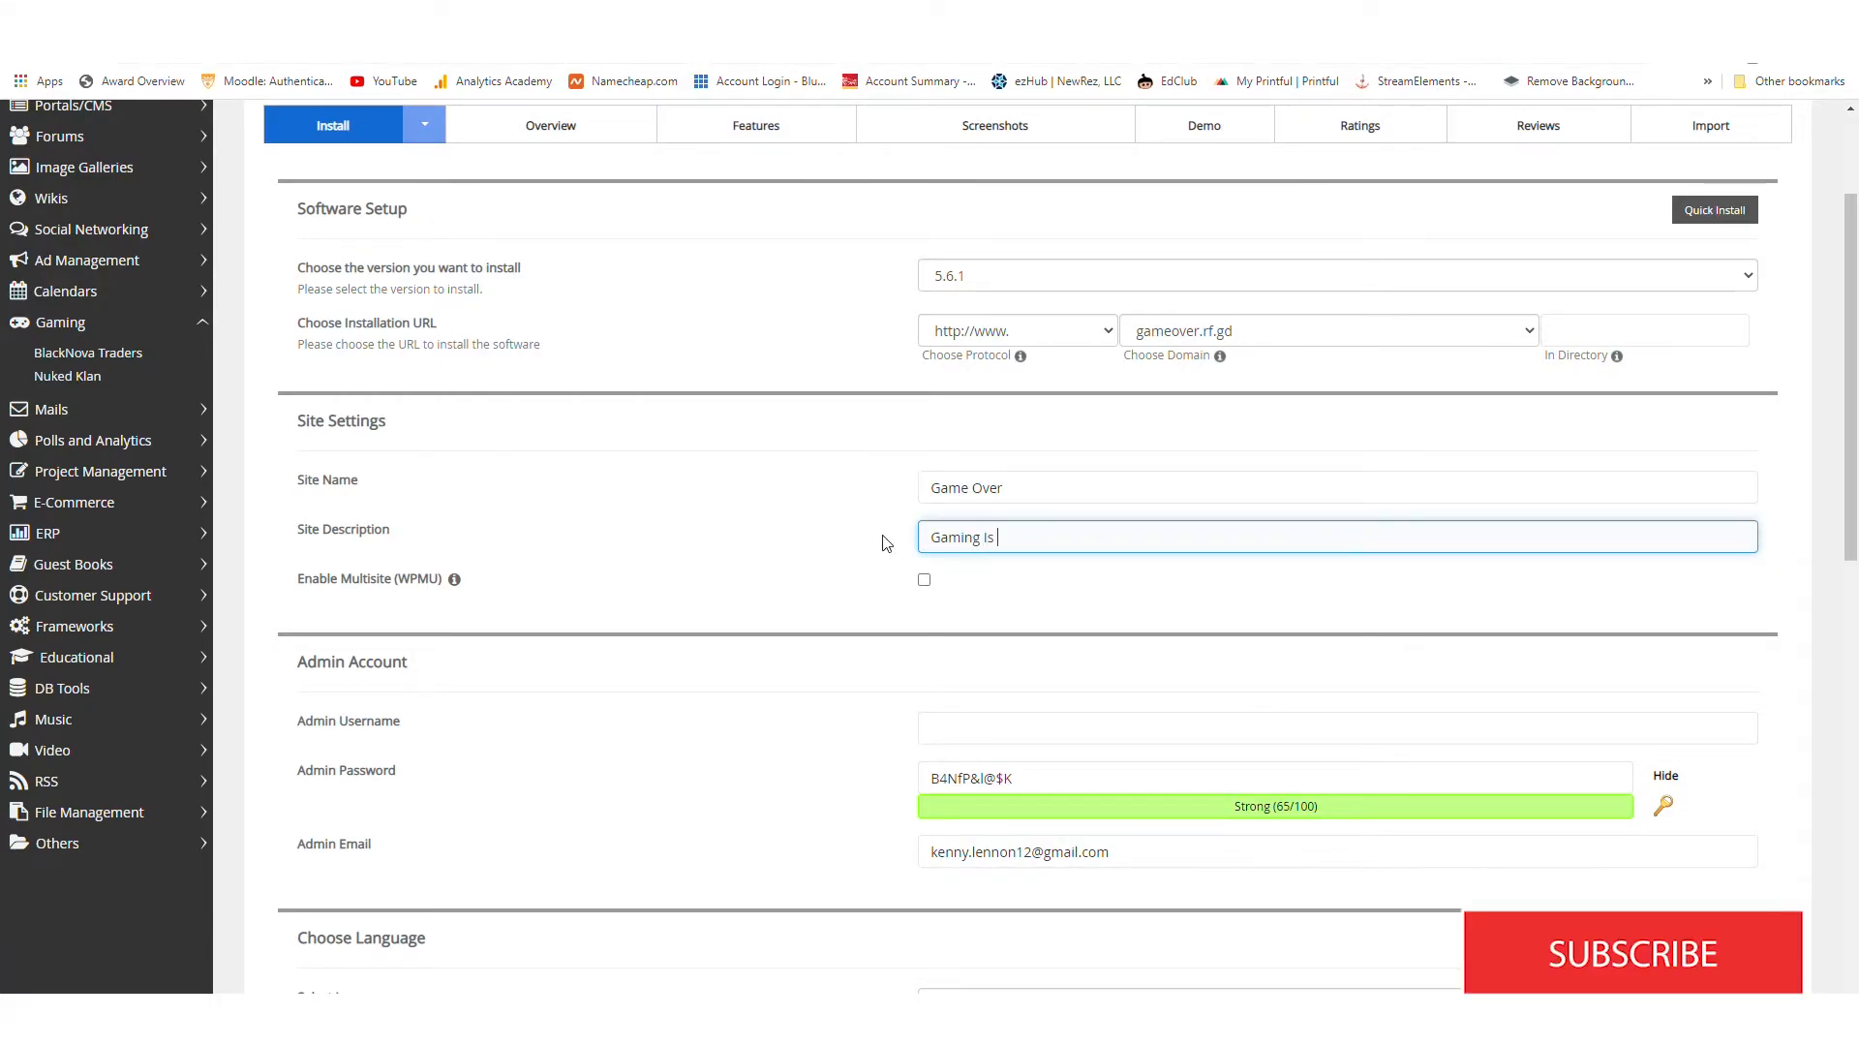
pyautogui.write('Awesome')
pyautogui.click(864, 572)
# Enter the admin username and generate a new random admin password for the WordPress installation
pyautogui.scroll(-1, 1003, 602)
pyautogui.click(996, 633)
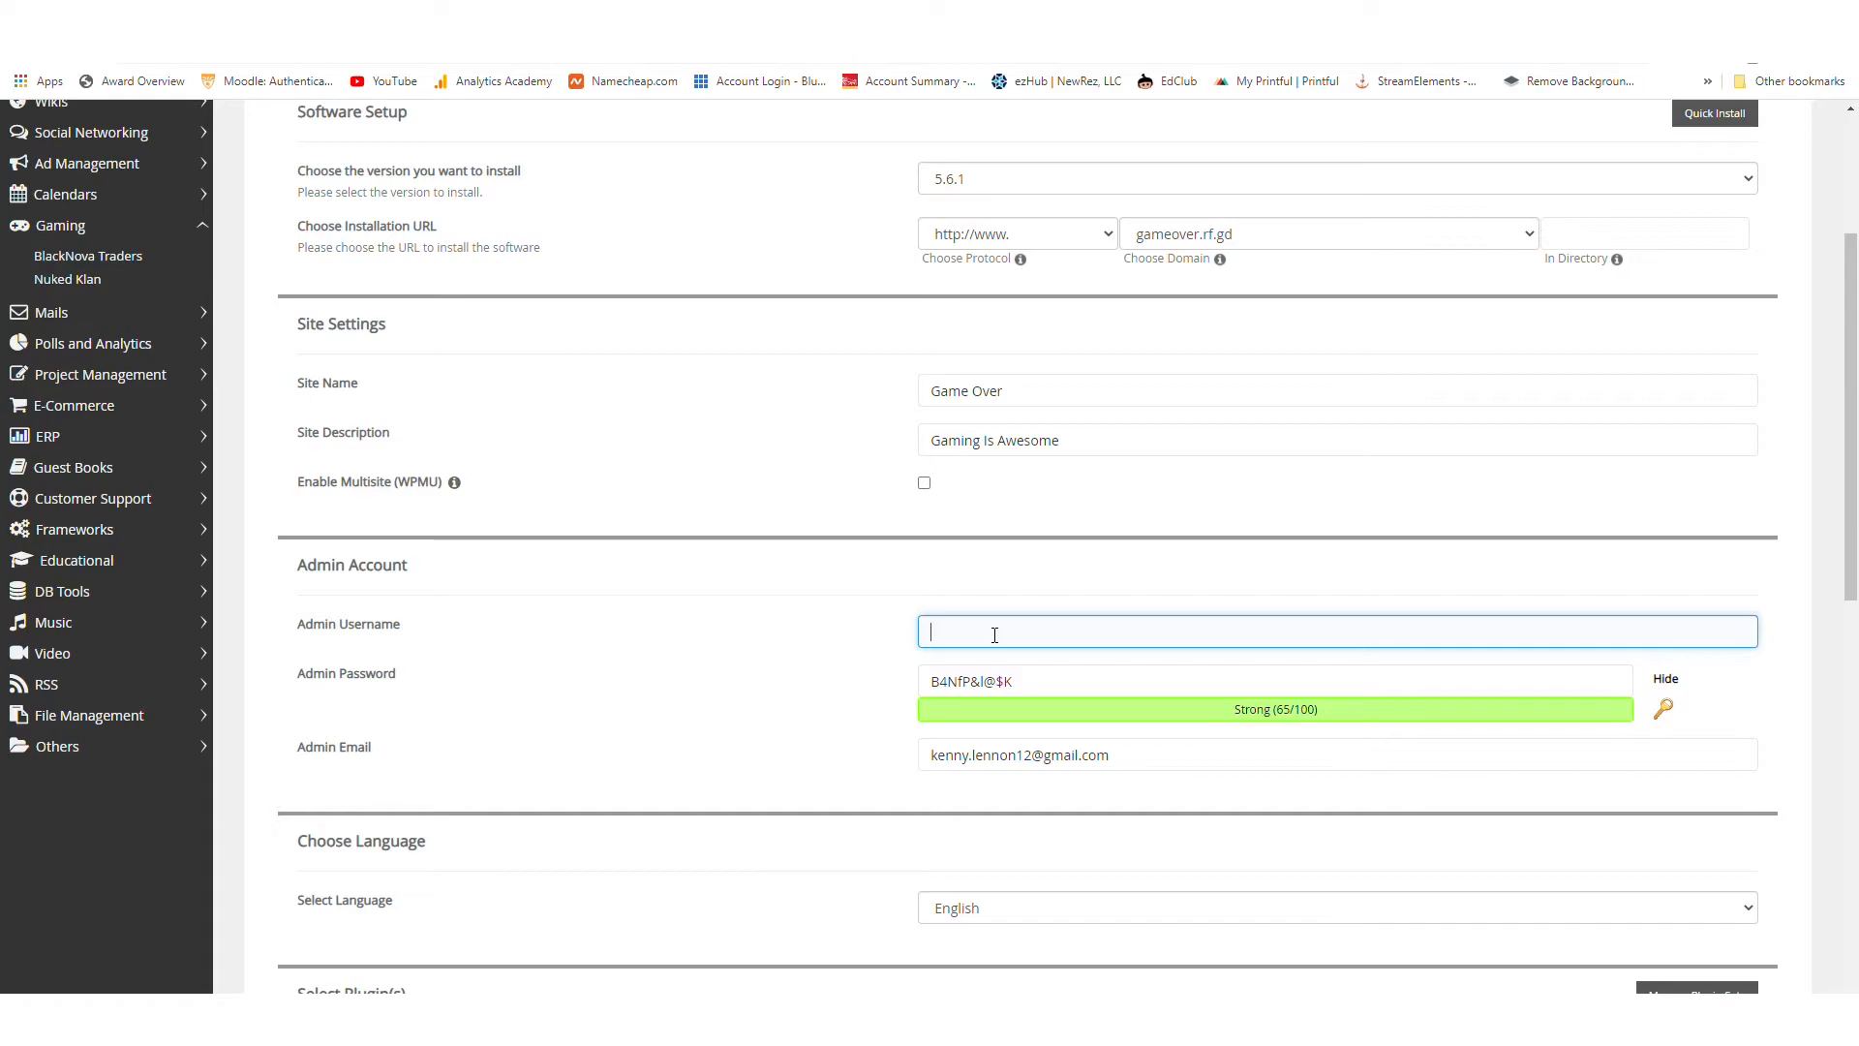
pyautogui.write('Marcusgameover')
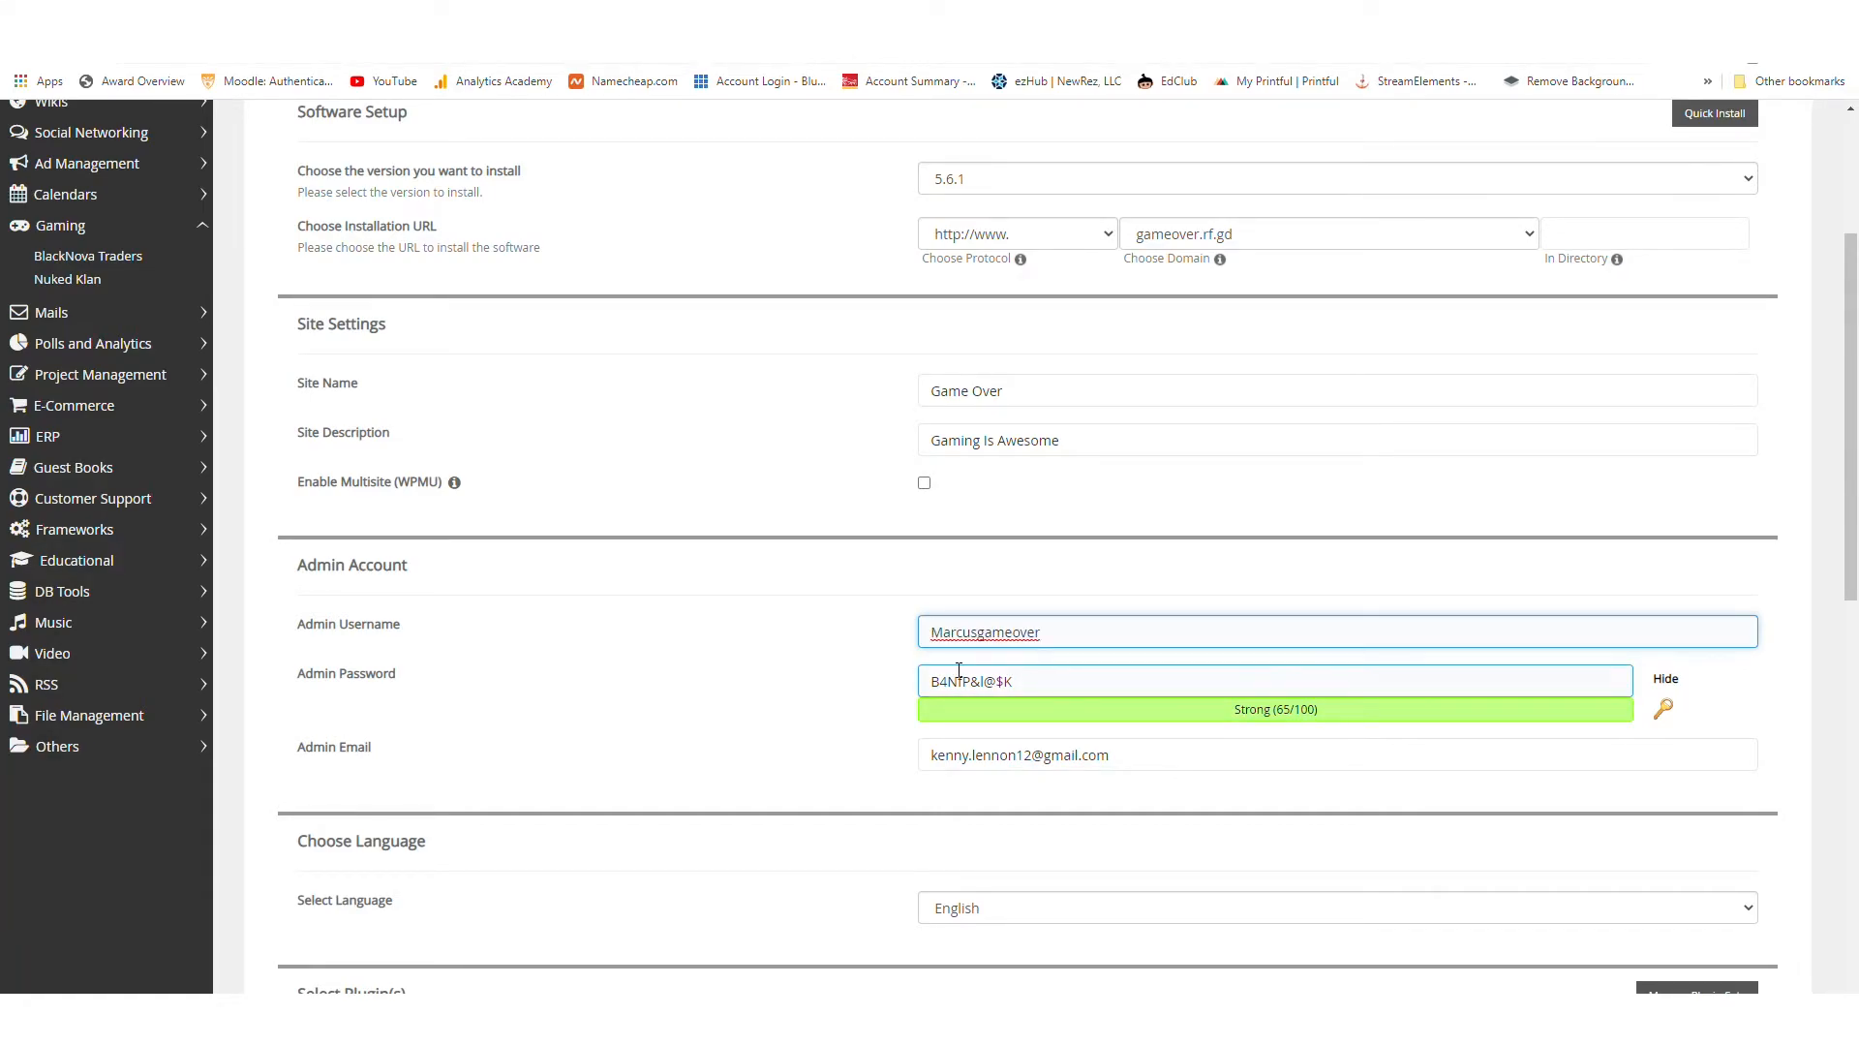
pyautogui.click(1662, 709)
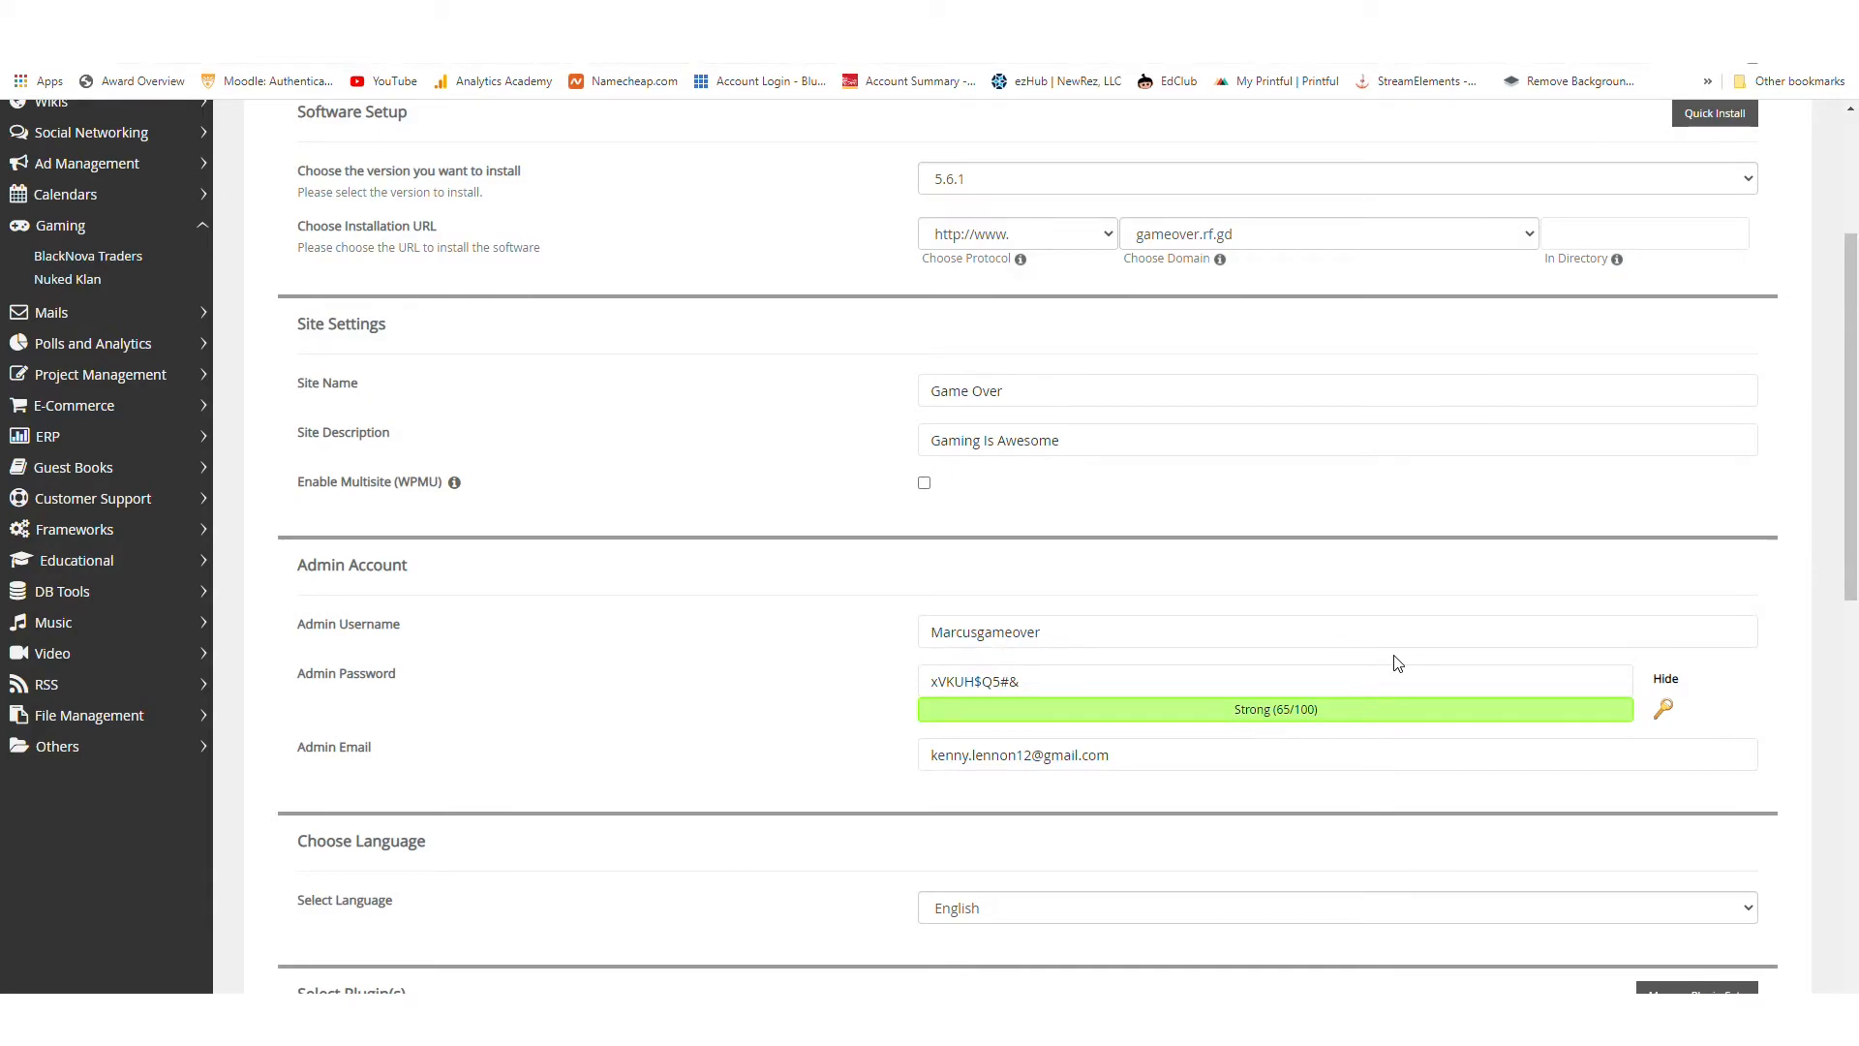
# Fill in the installation directory that follows the gameover.rf.gd domain
pyautogui.scroll(3, 1398, 663)
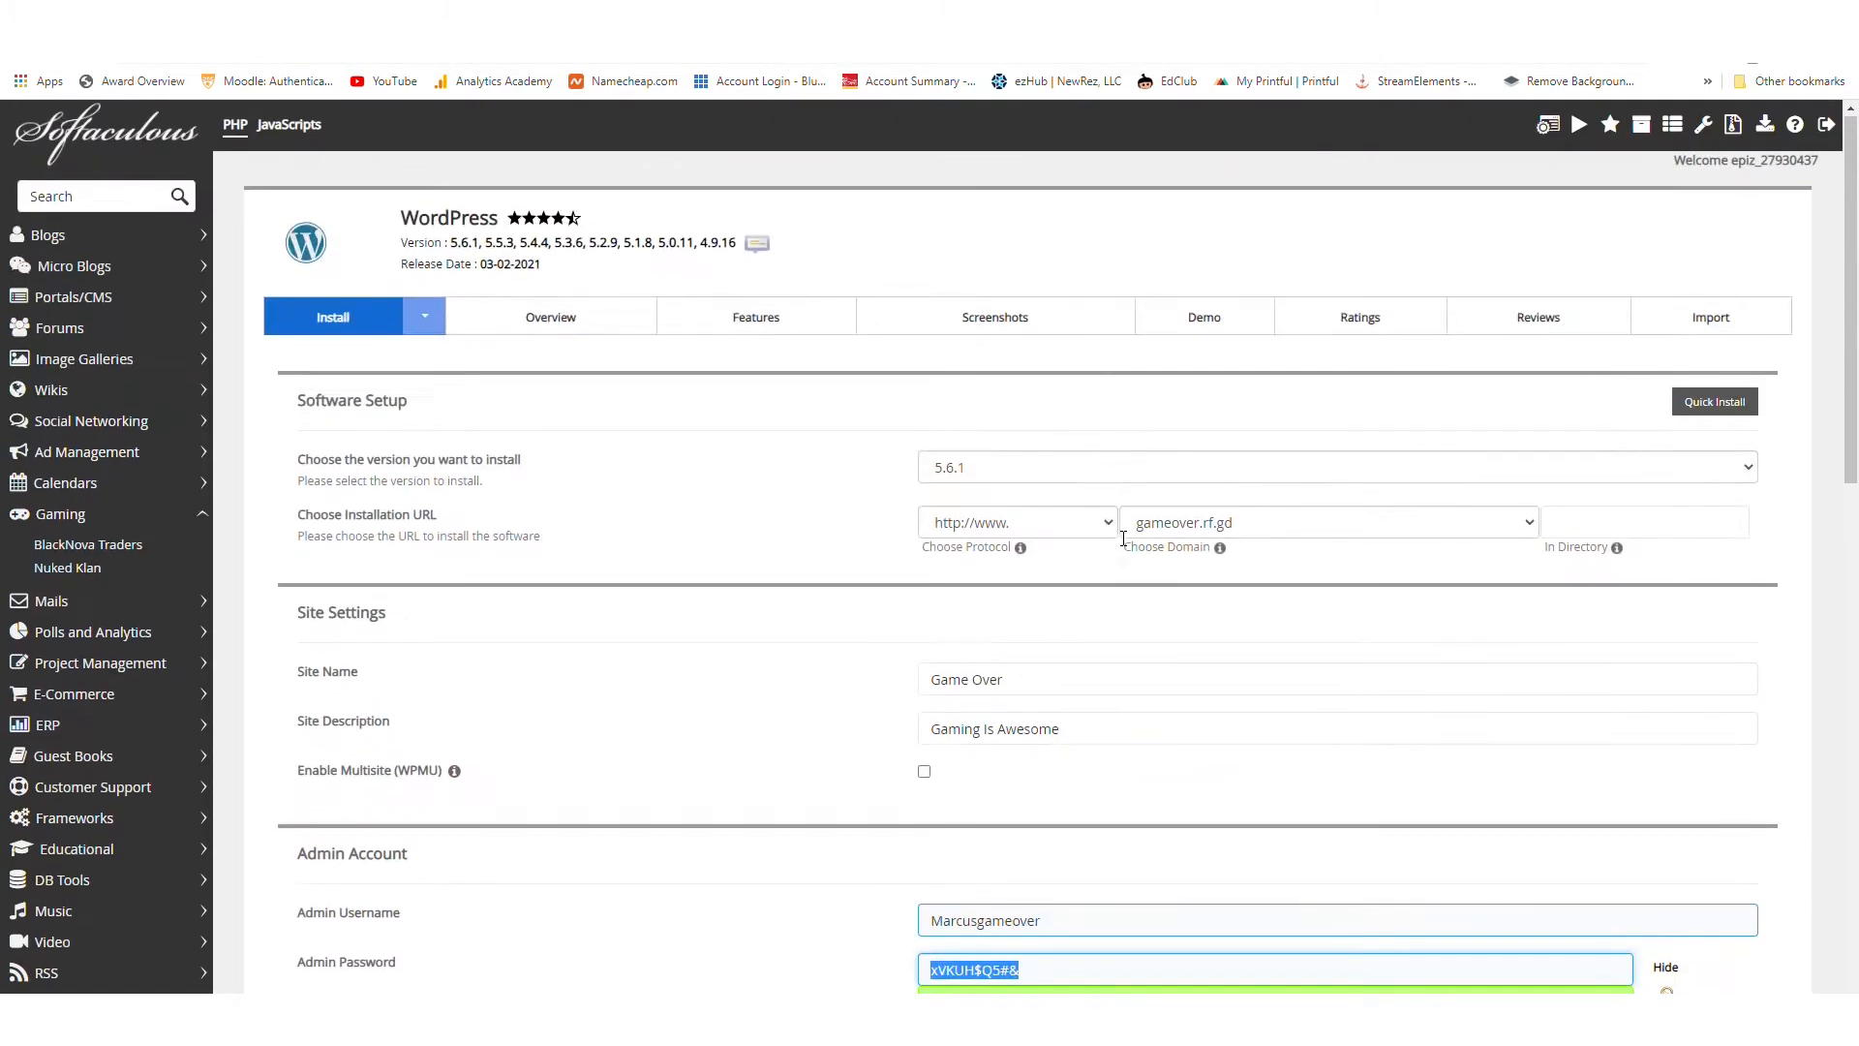
pyautogui.click(1553, 525)
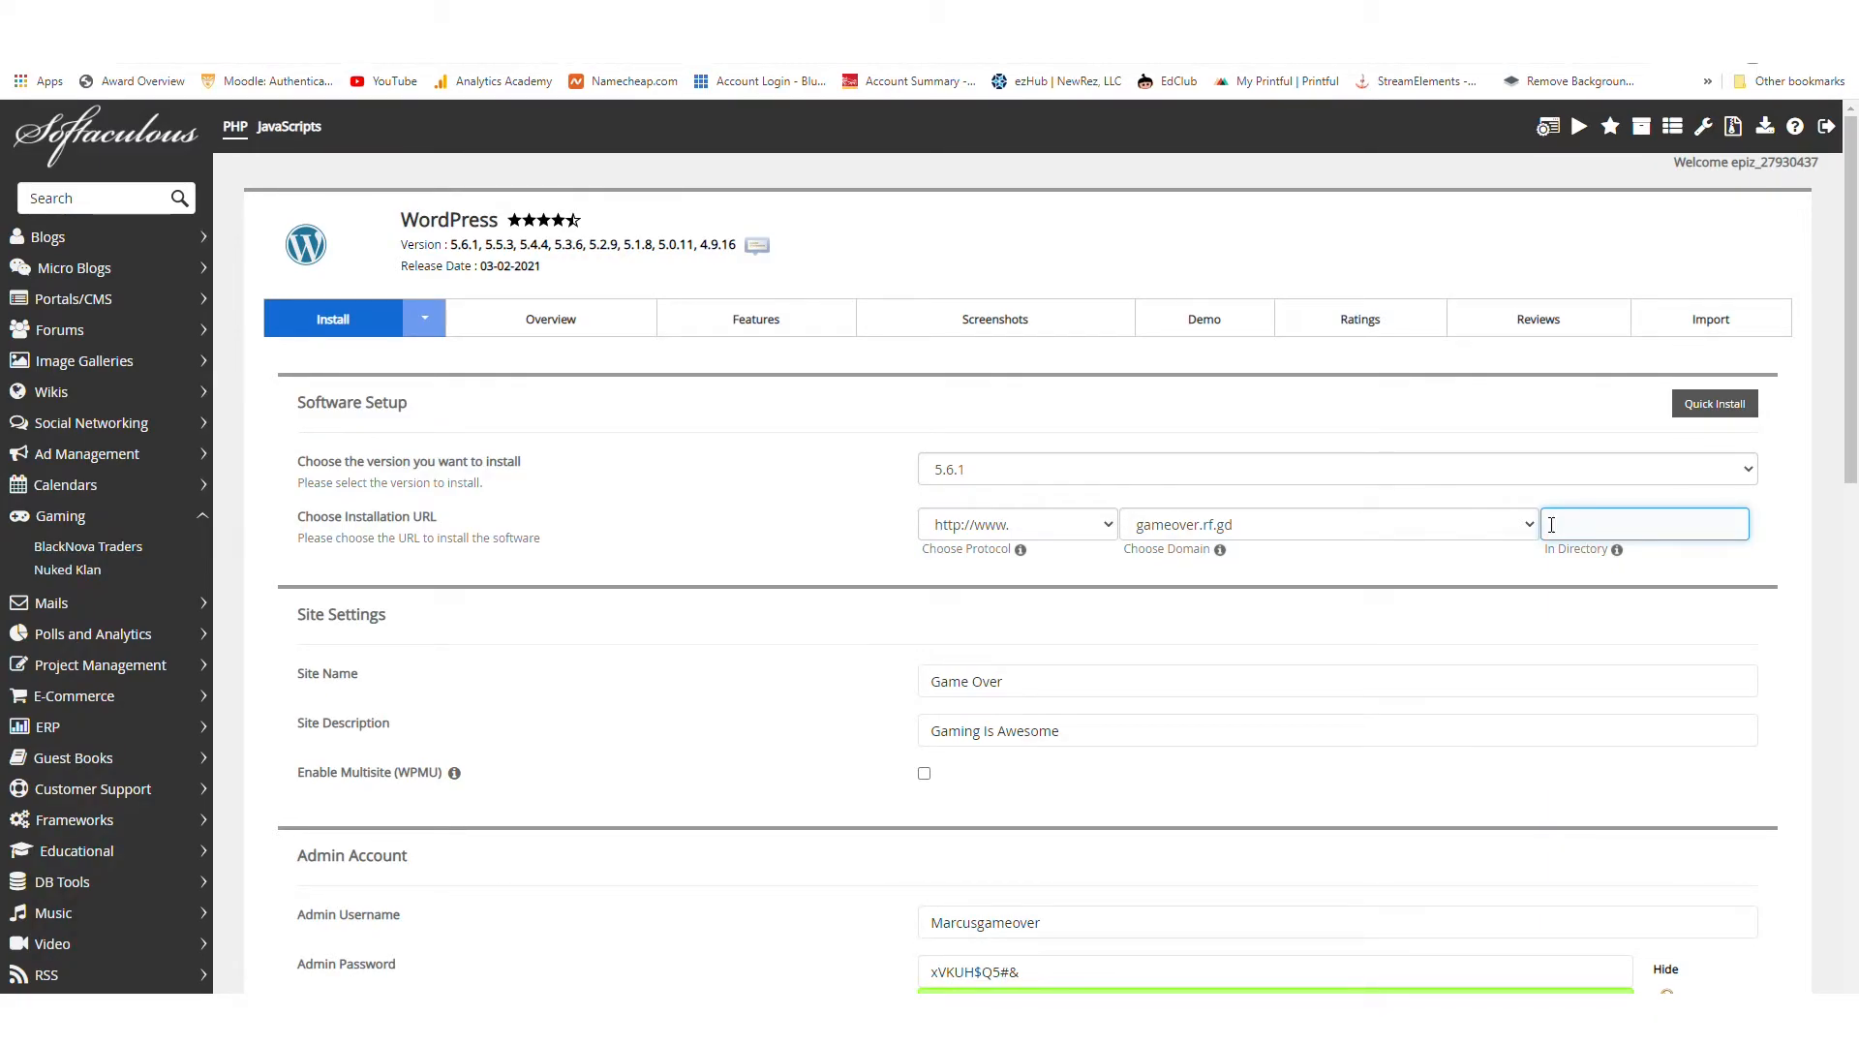
pyautogui.write('ga')
pyautogui.write('over')
pyautogui.click(852, 547)
# Keep English and the remaining default options and start the WordPress installation
pyautogui.scroll(-6, 954, 550)
pyautogui.scroll(-7, 952, 547)
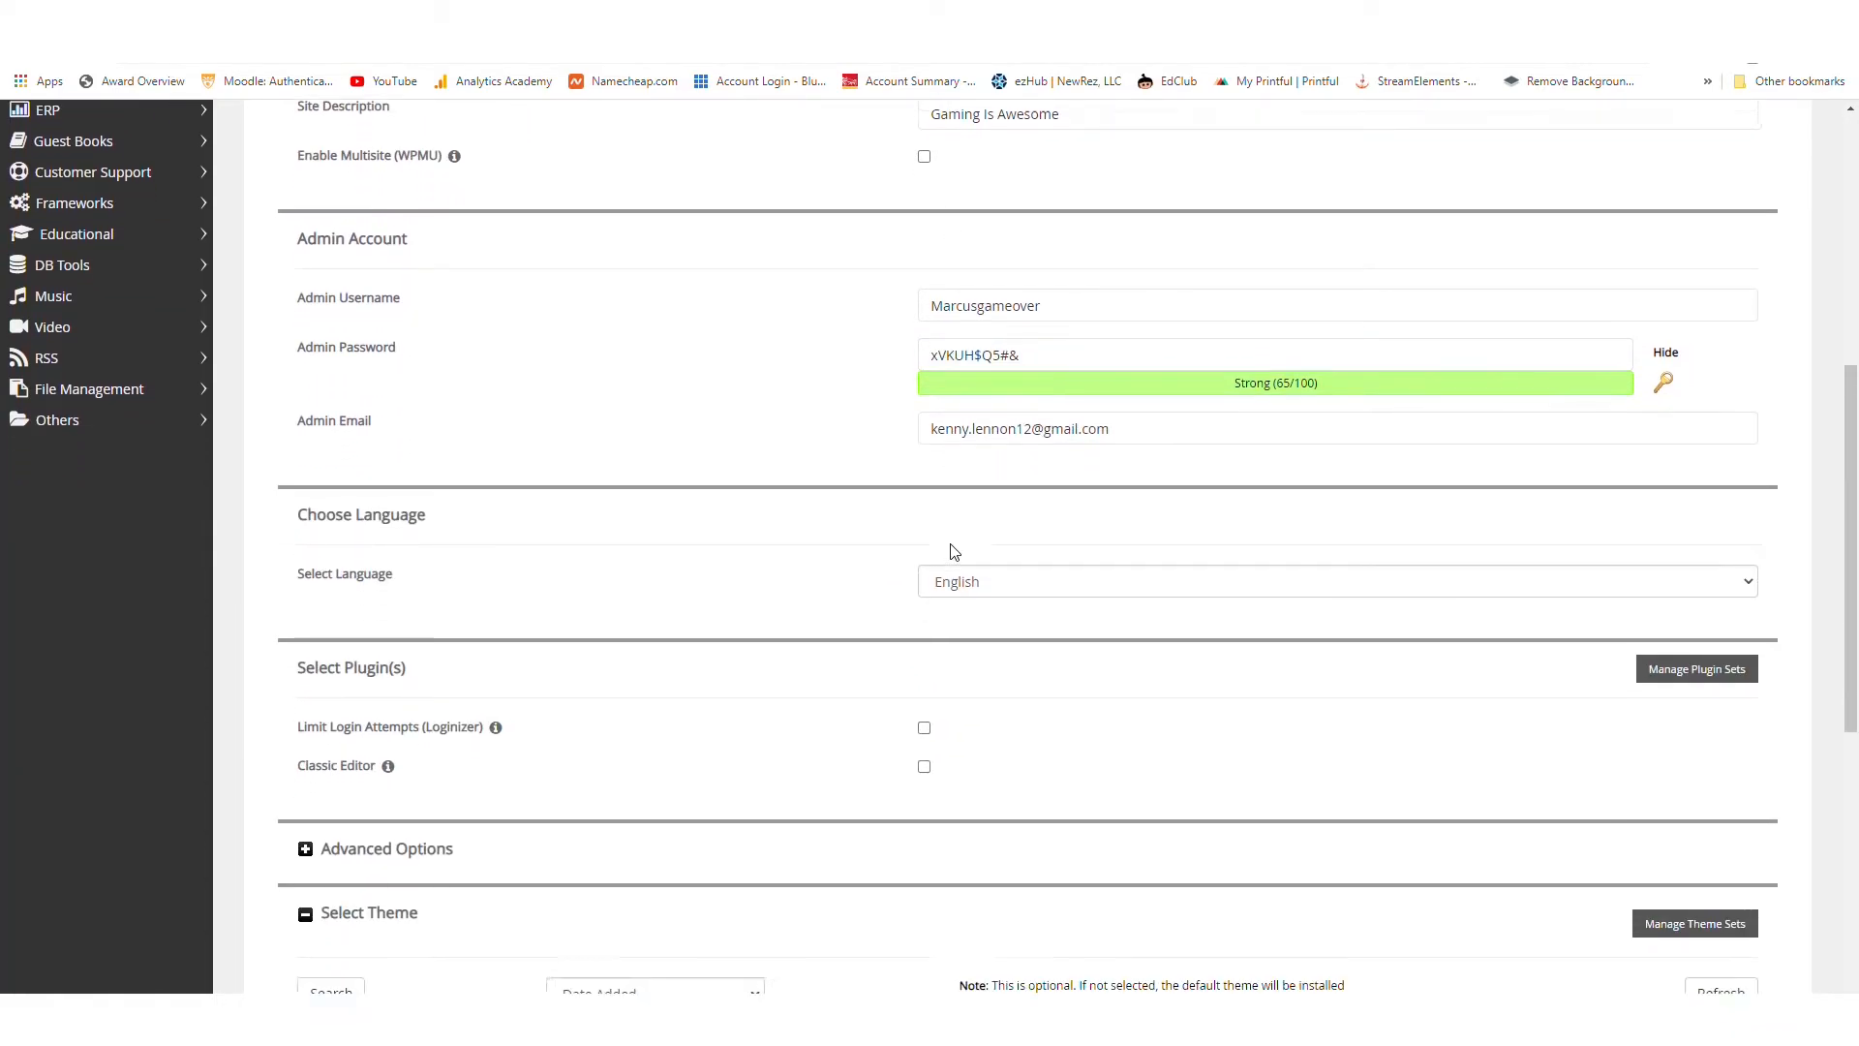
pyautogui.click(1051, 798)
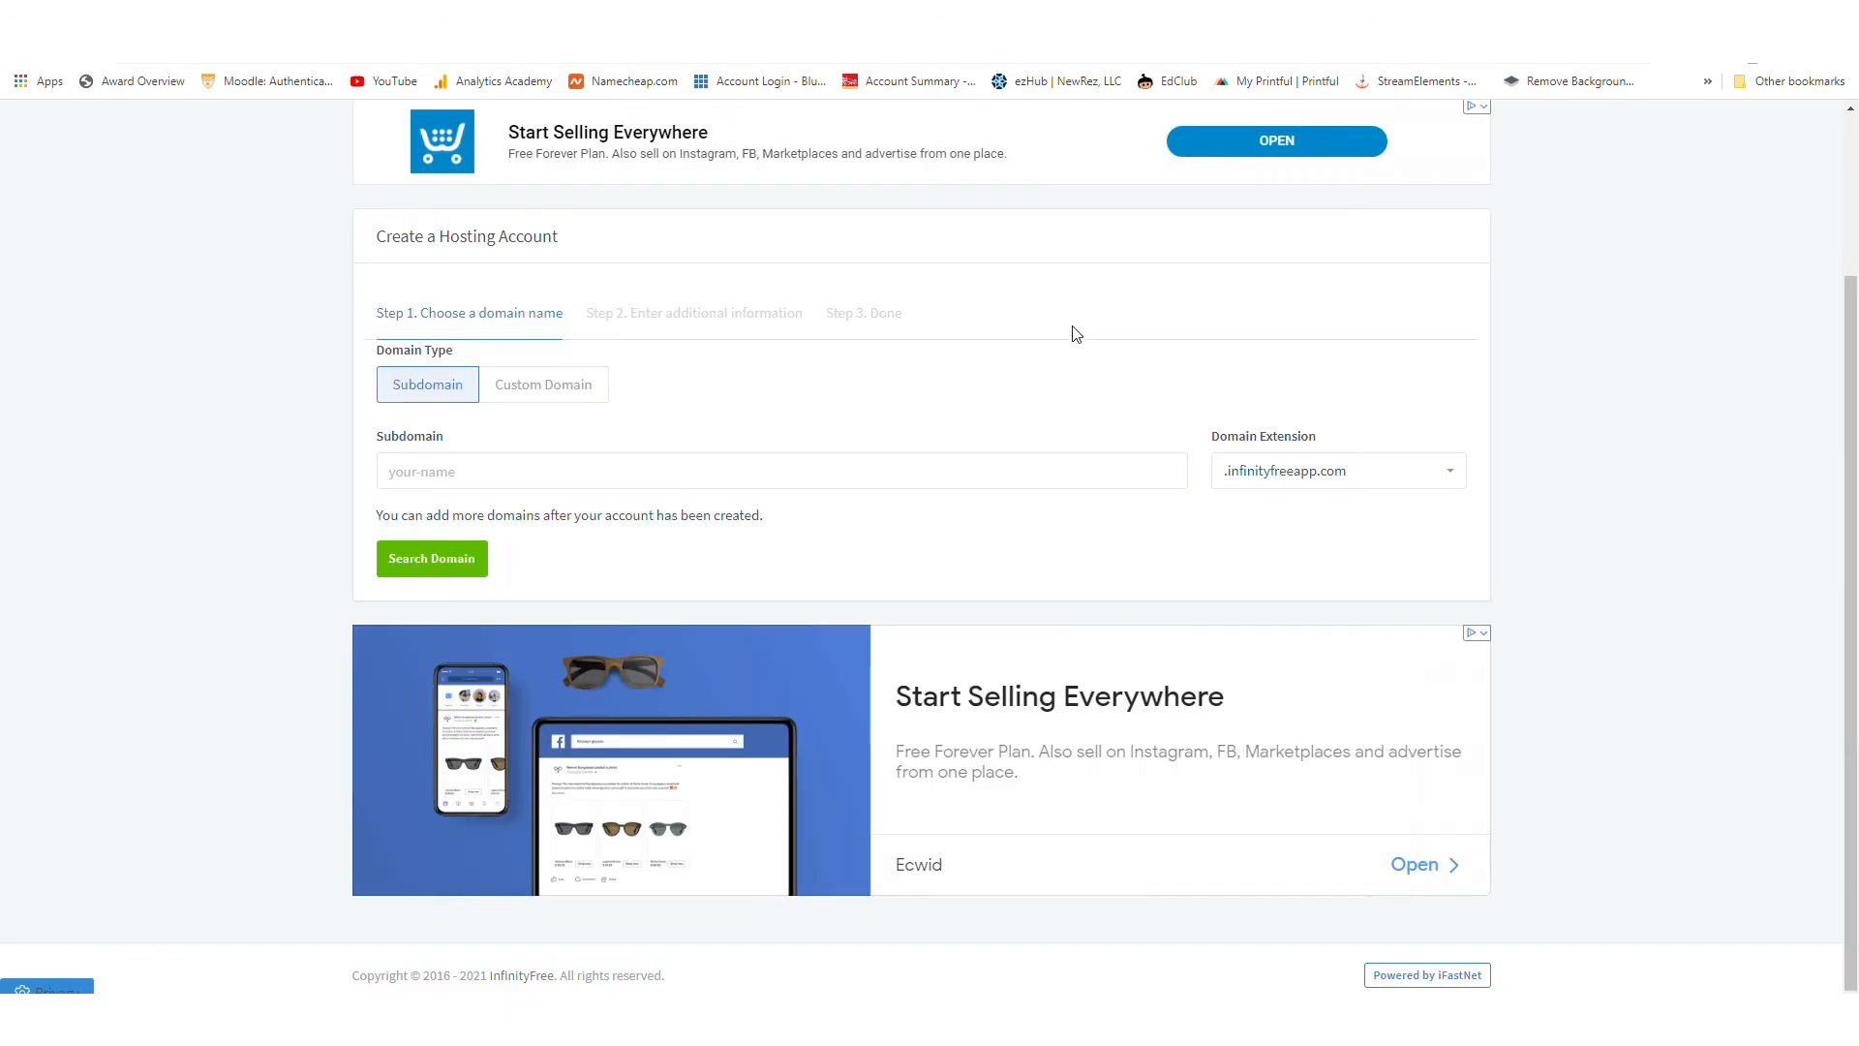
# Return to the InfinityFree hosting accounts list and open the management page of the gameover.rf.gd account
pyautogui.scroll(1, 1071, 332)
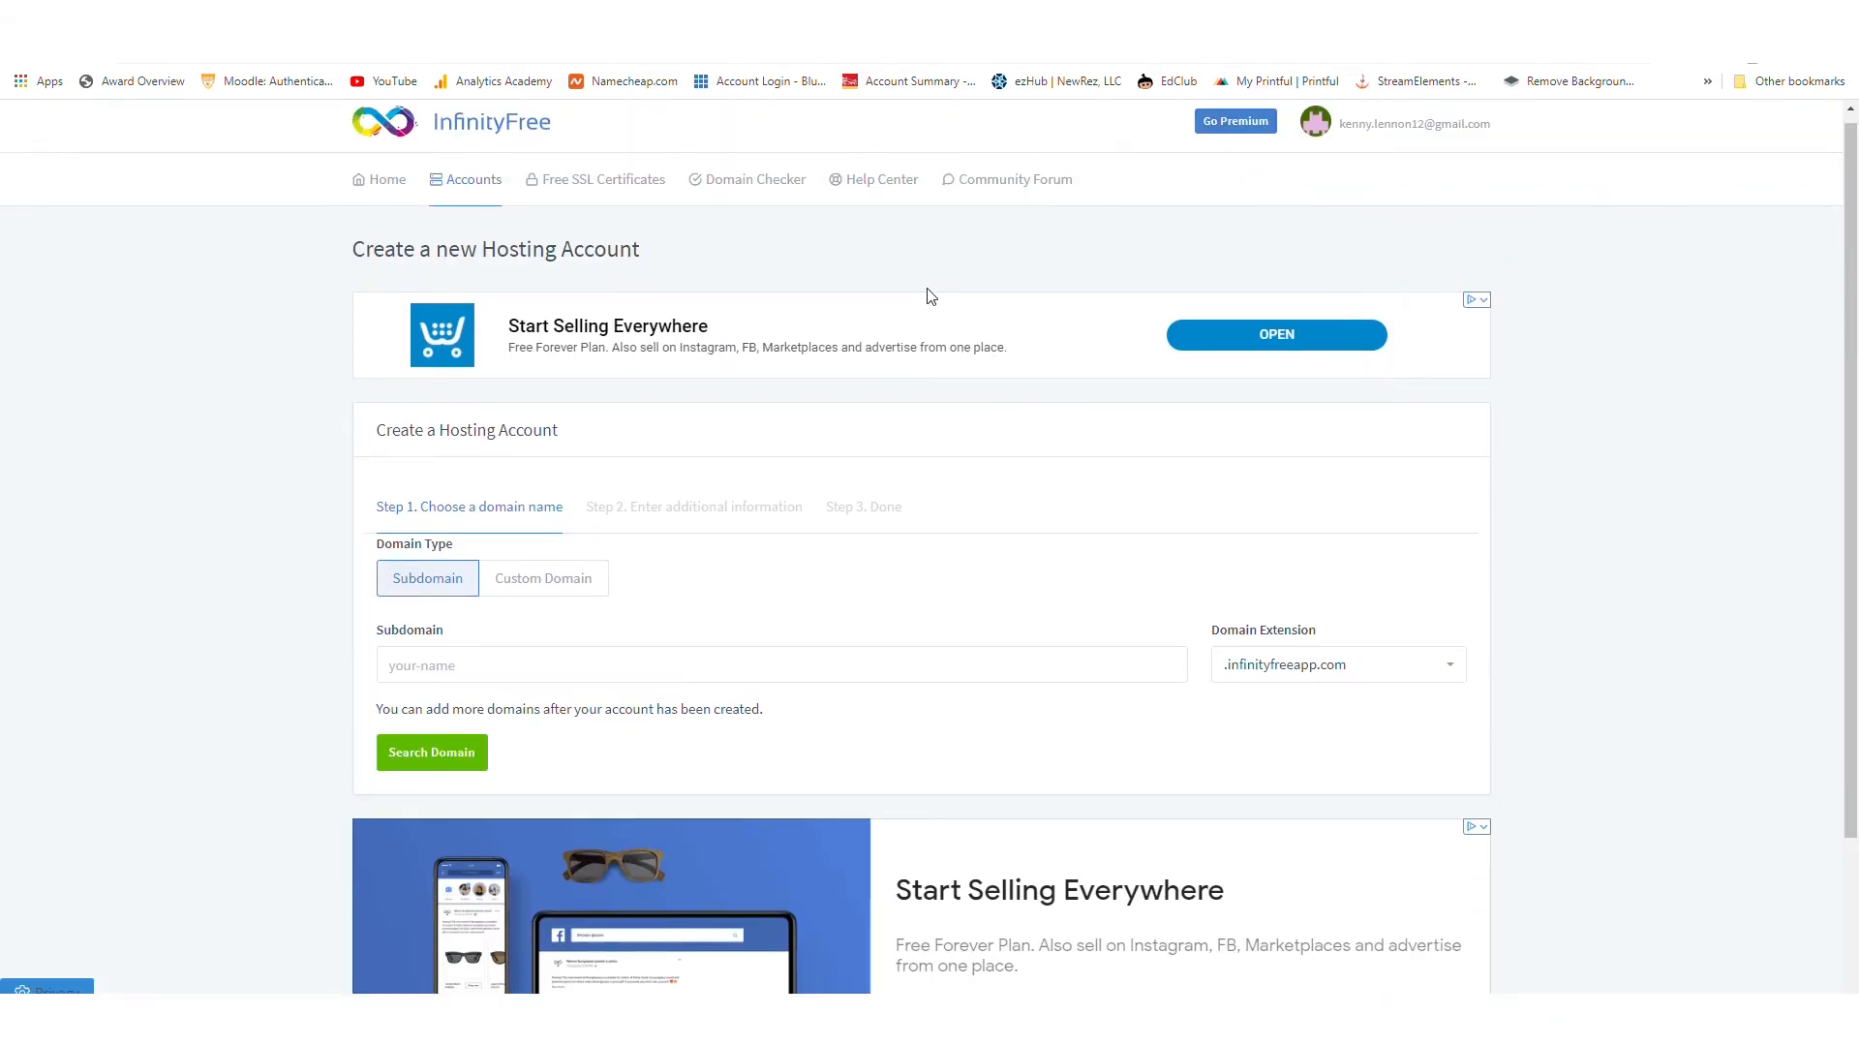
pyautogui.click(387, 184)
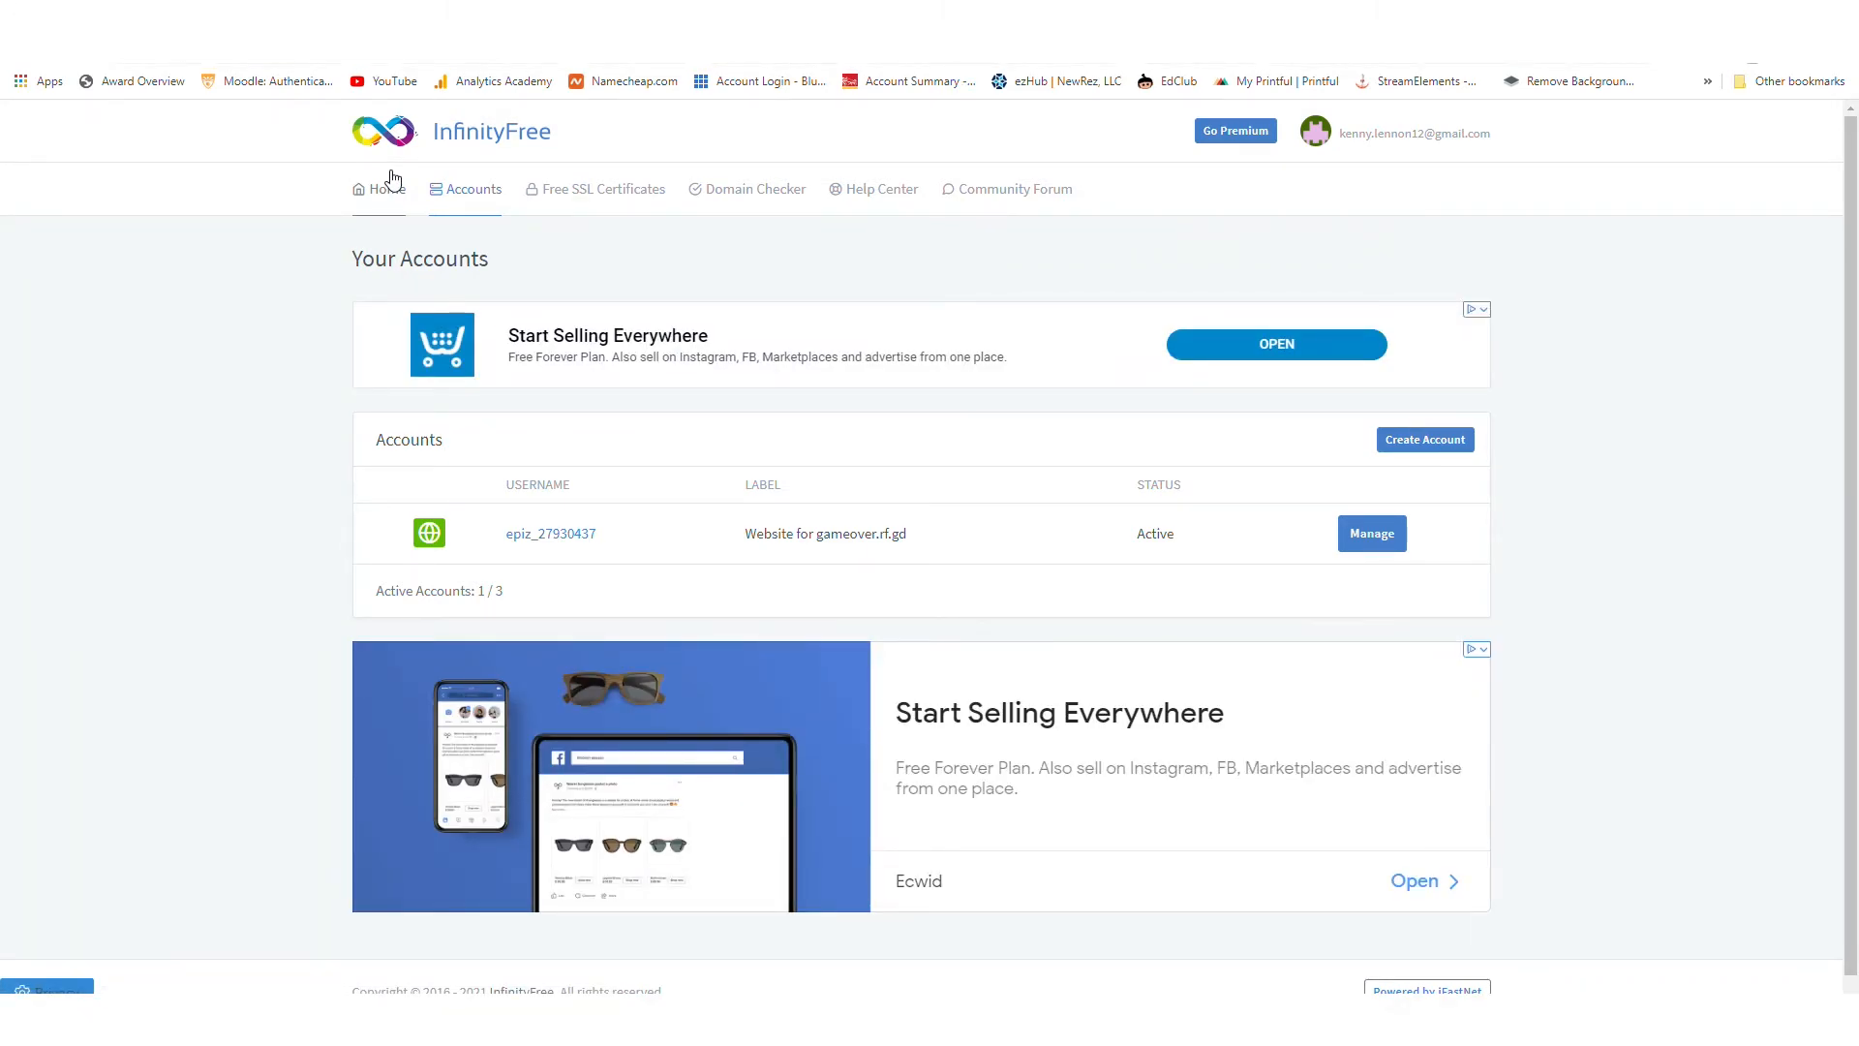
pyautogui.click(1378, 547)
pyautogui.scroll(-1, 1443, 552)
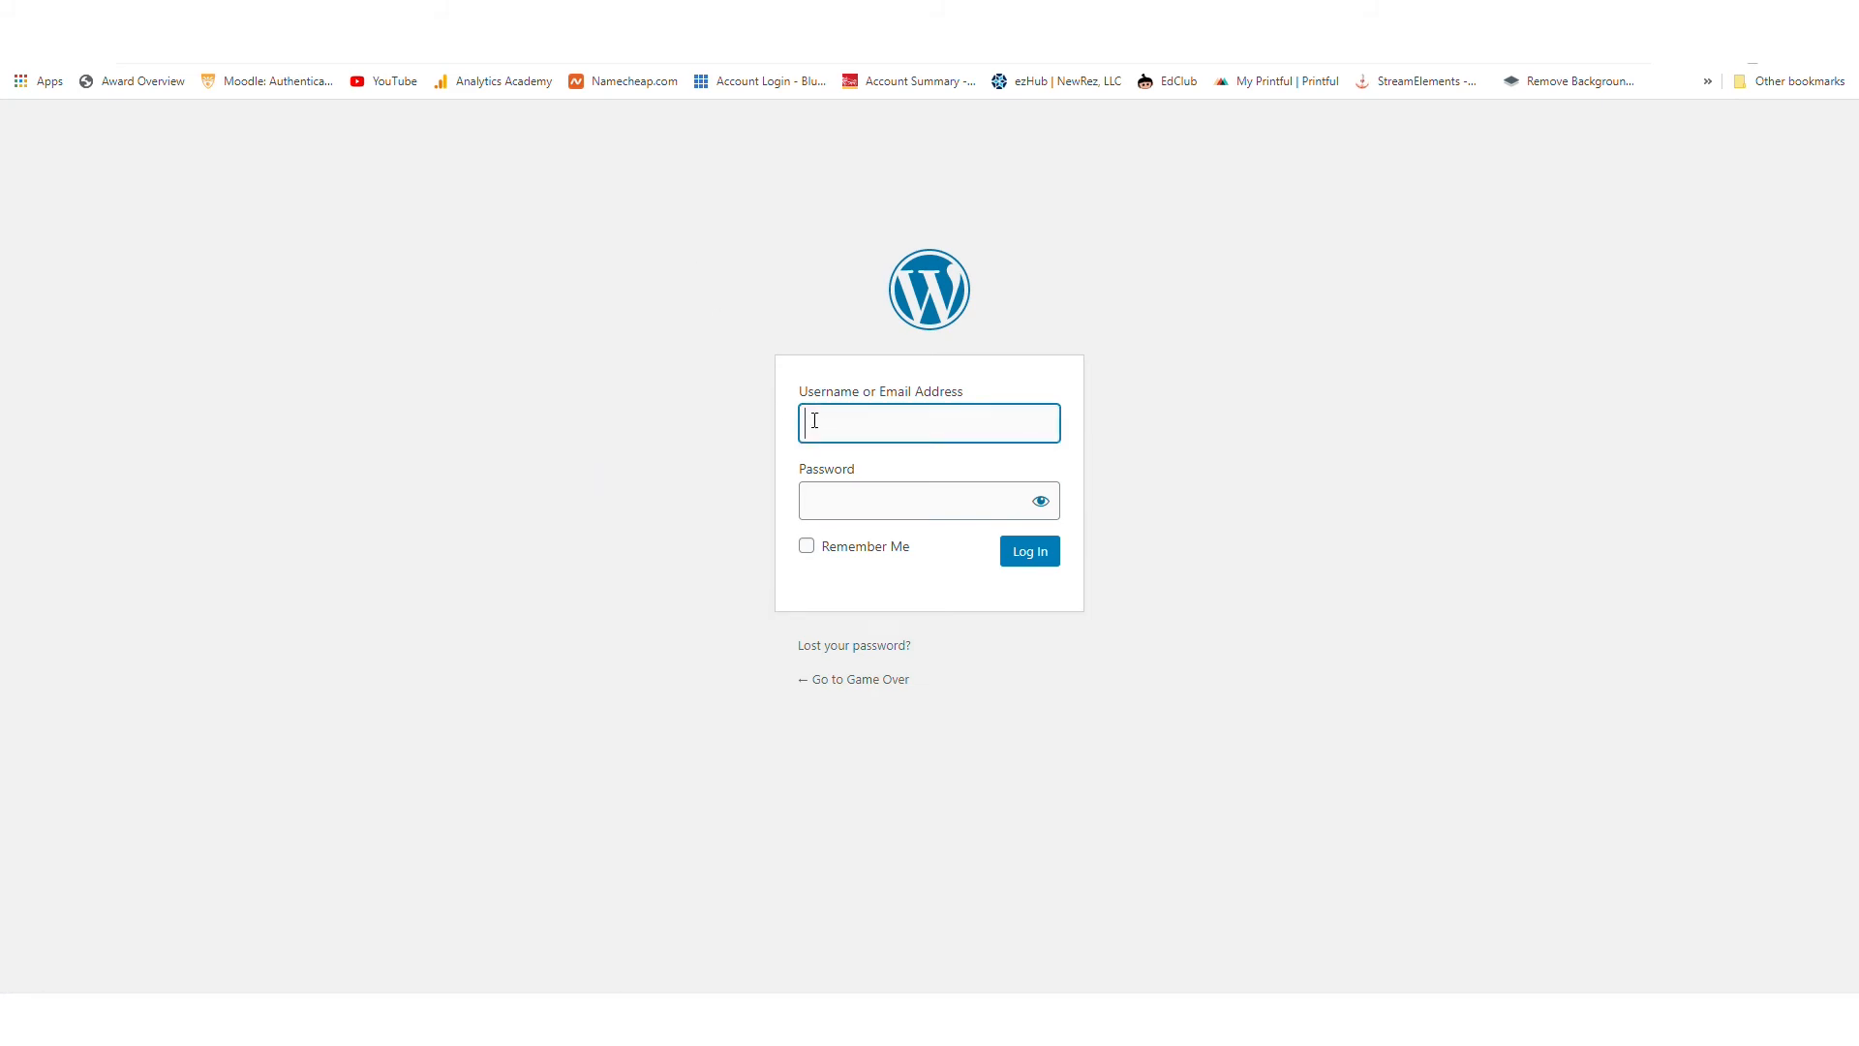
# Log in to WordPress with the admin username and password, enabling Remember Me, and dismiss the browser's offer to save the password
pyautogui.write('Marcusgameover')
pyautogui.click(804, 494)
pyautogui.write('**********')
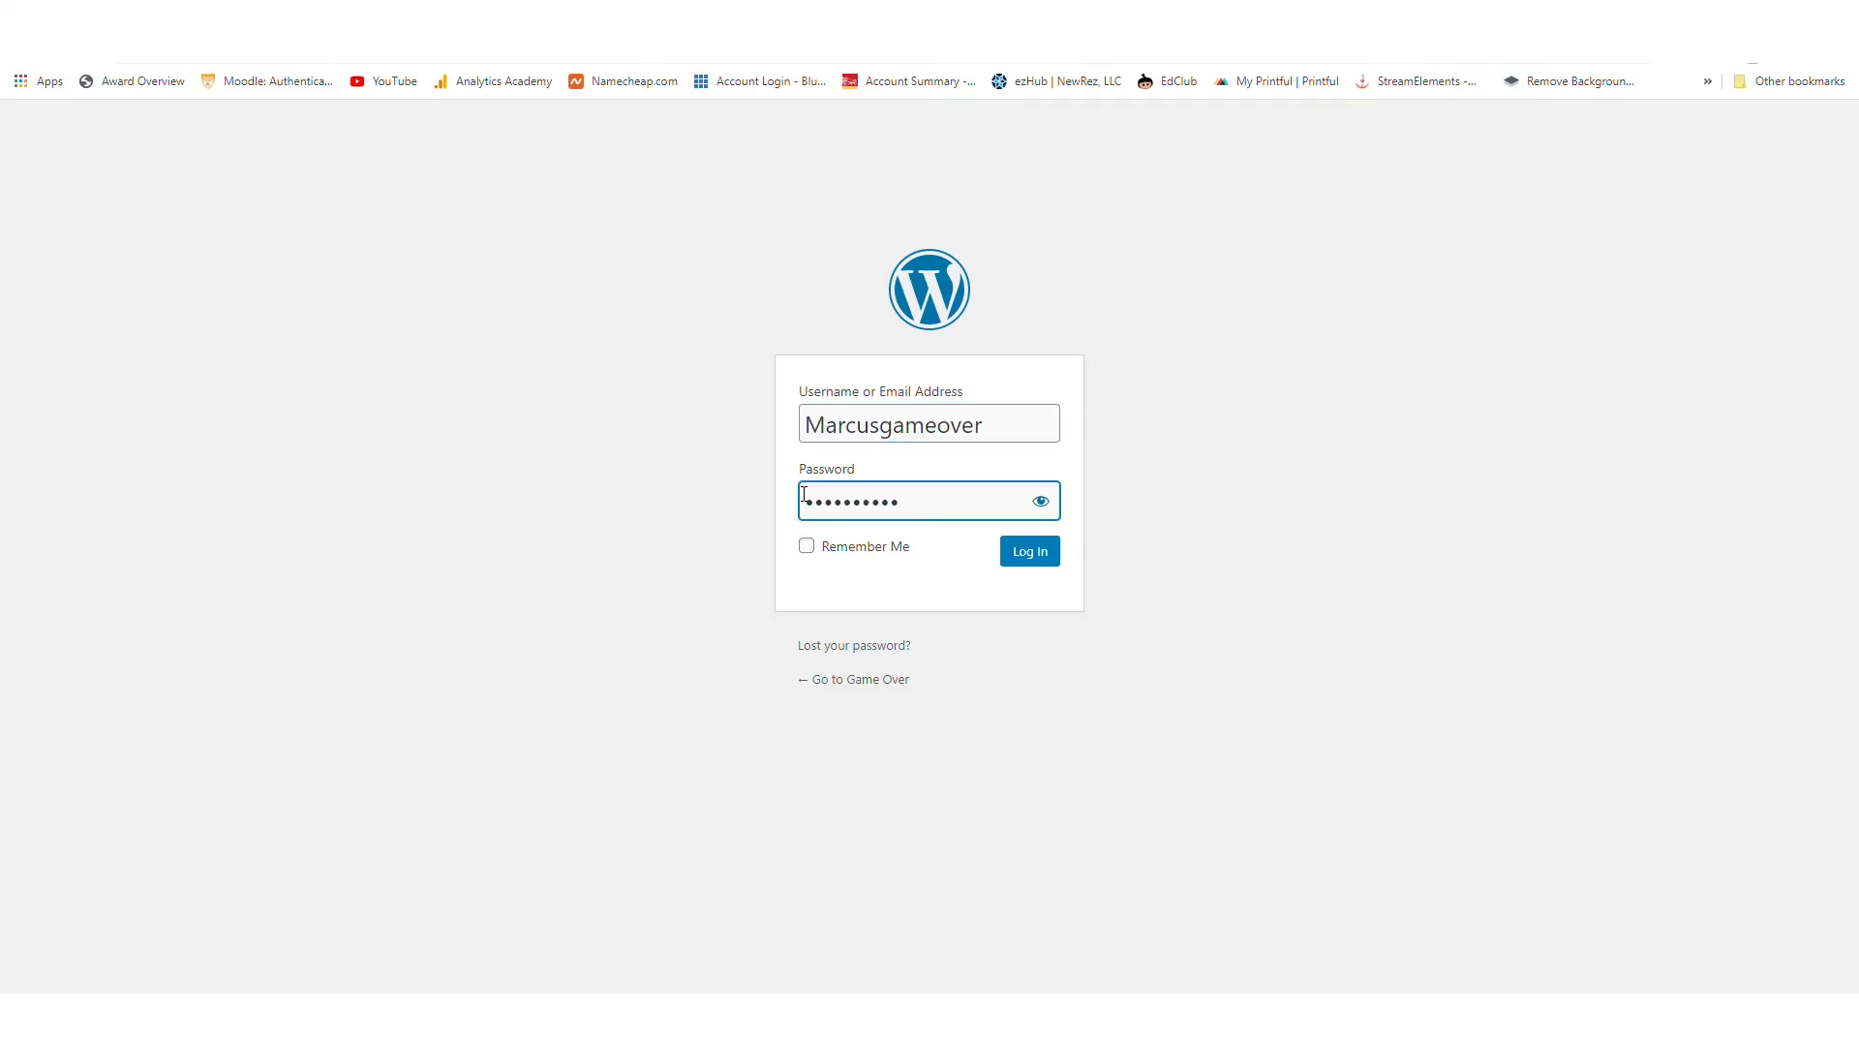
pyautogui.click(809, 550)
pyautogui.click(1008, 557)
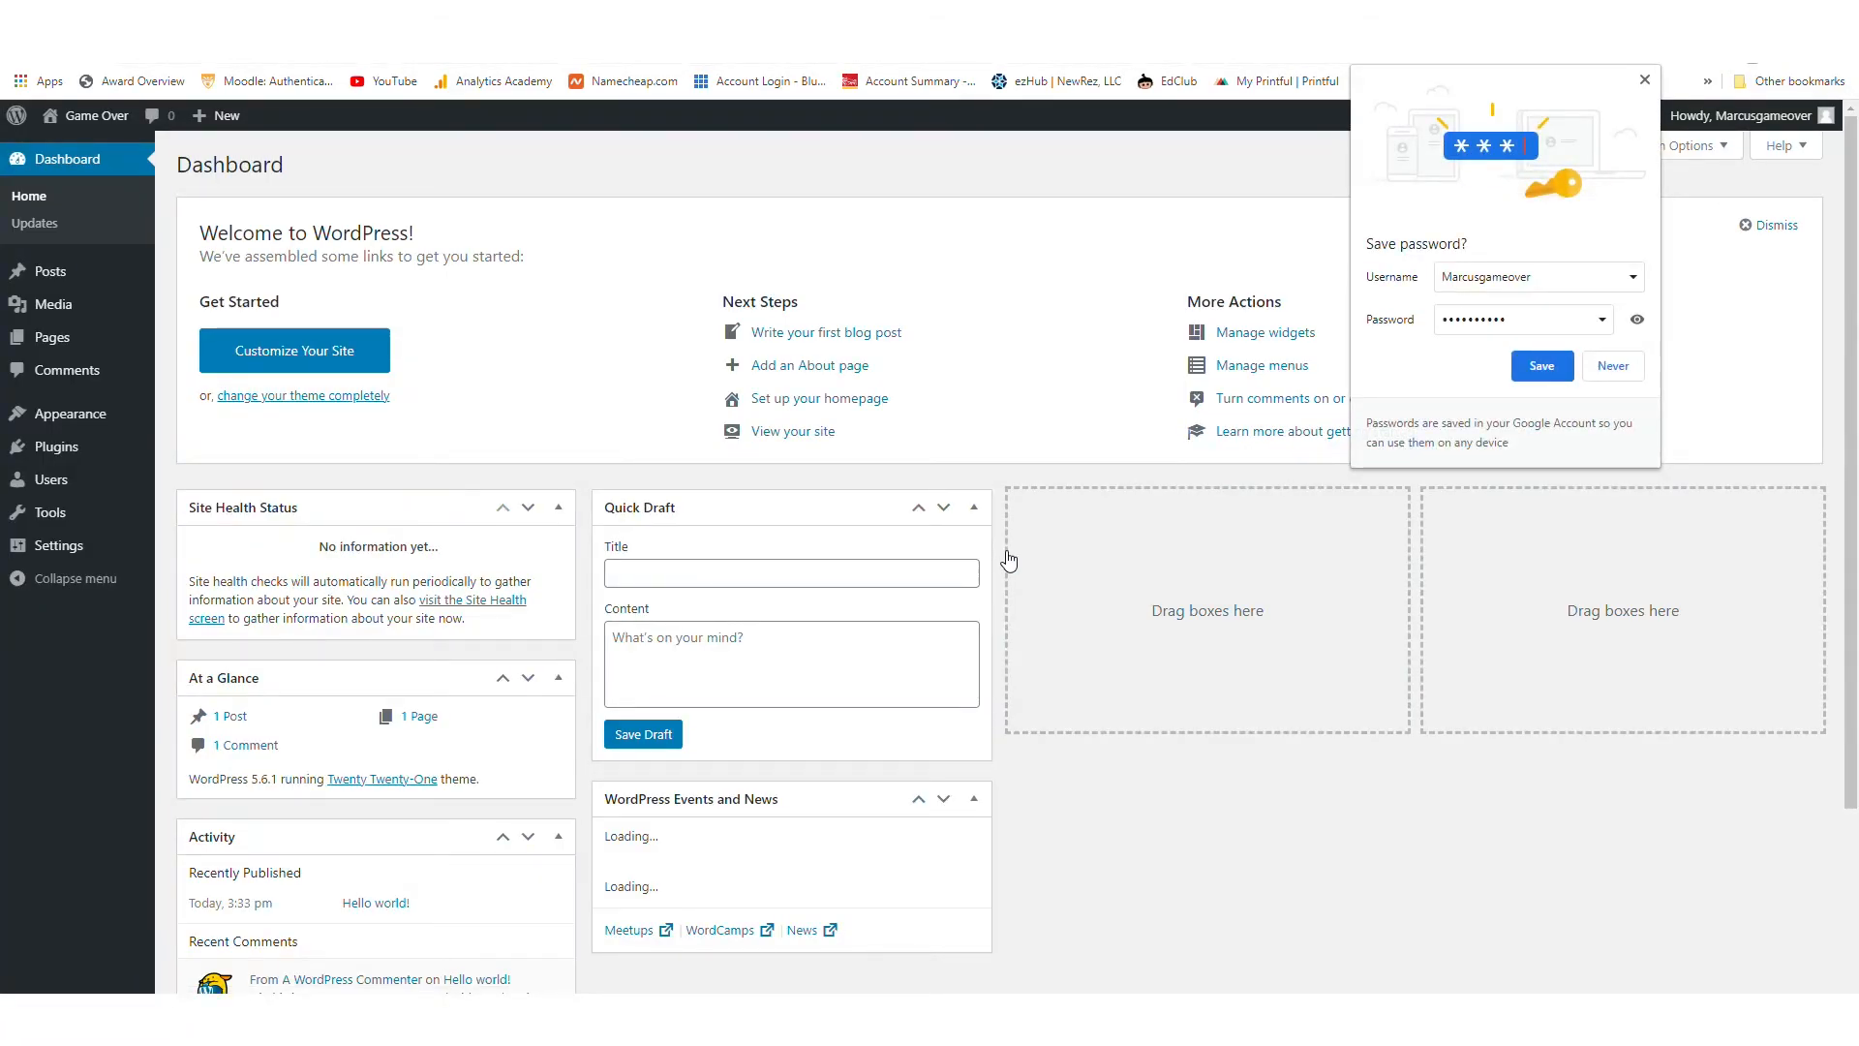
pyautogui.click(1644, 83)
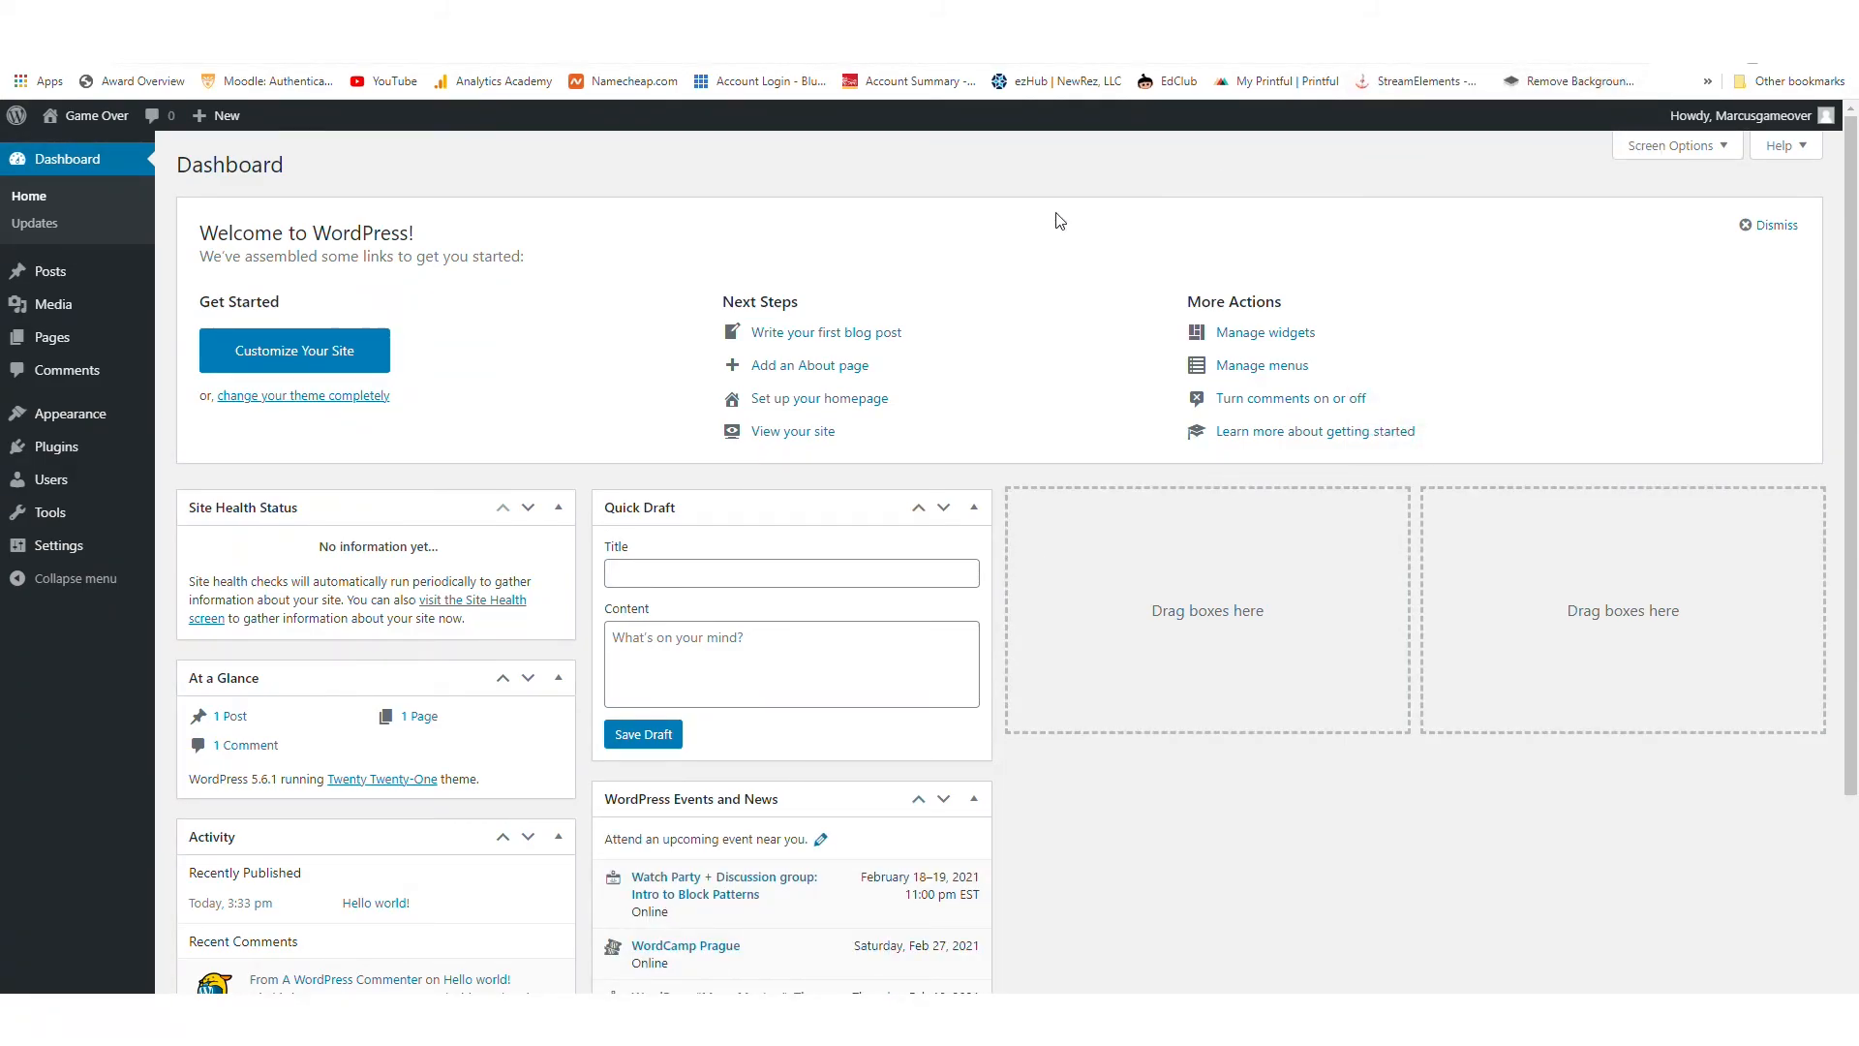